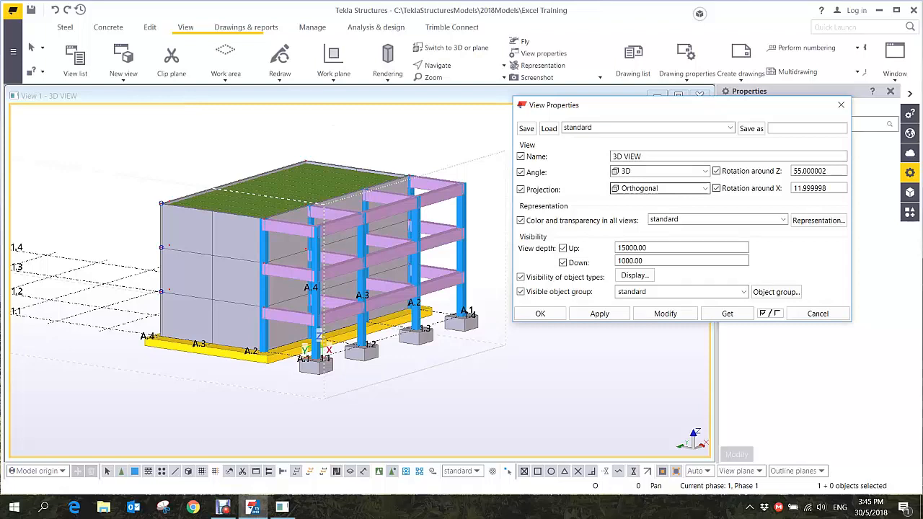
# - Set the 3D view's projection to Perspective, apply it to the view and close the view properties
pyautogui.click(660, 188)
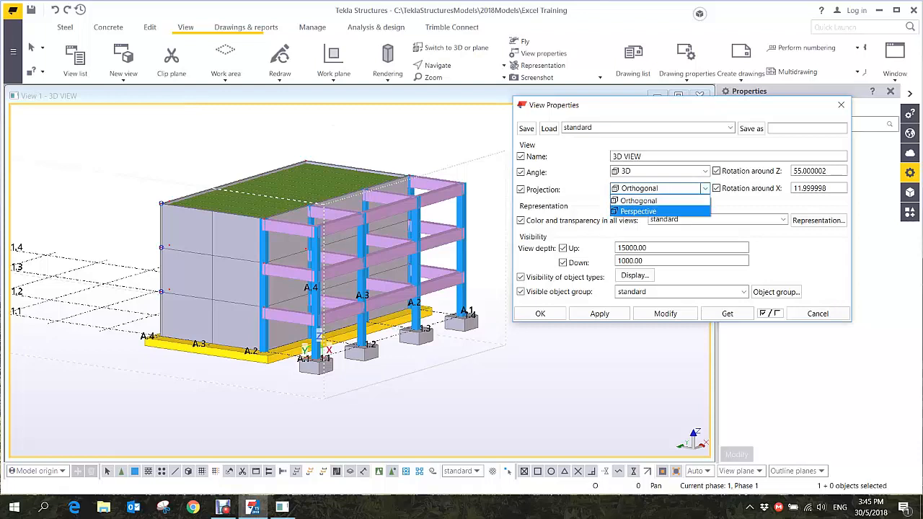
pyautogui.press('Return')
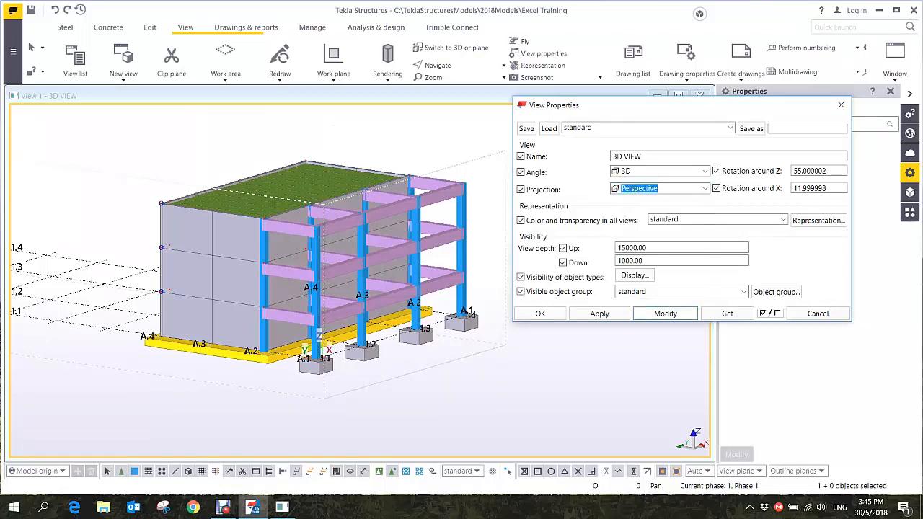
pyautogui.click(666, 314)
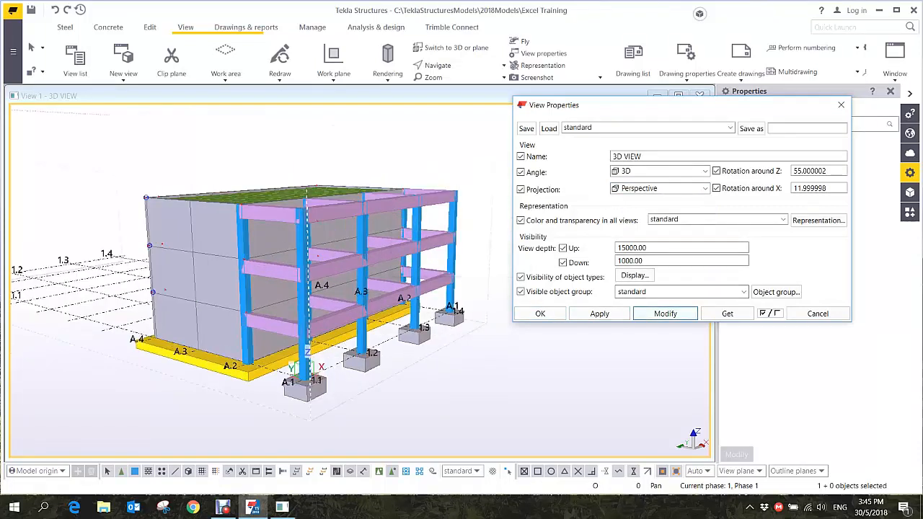
pyautogui.click(540, 314)
# - Examine the building model in perspective from several angles and distances
pyautogui.scroll(2, 278, 287)
pyautogui.scroll(2, 361, 368)
pyautogui.scroll(-3, 361, 368)
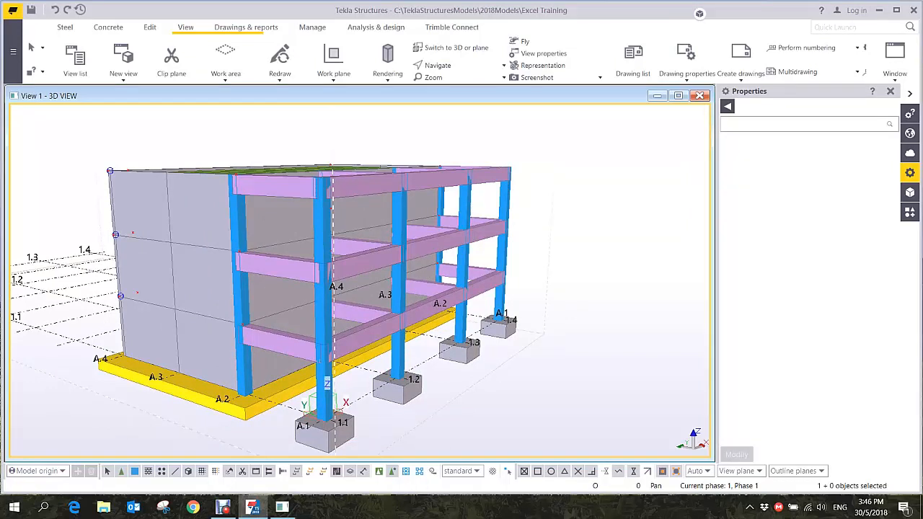
pyautogui.keyDown('ctrl'); pyautogui.moveTo(359, 342); pyautogui.dragTo(357, 360, button='middle'); pyautogui.keyUp('ctrl')
pyautogui.scroll(-4, 317, 346)
pyautogui.keyDown('ctrl'); pyautogui.moveTo(288, 343); pyautogui.dragTo(371, 336, button='middle'); pyautogui.keyUp('ctrl')
pyautogui.scroll(3, 263, 353)
pyautogui.scroll(4, 382, 347)
pyautogui.scroll(-4, 410, 325)
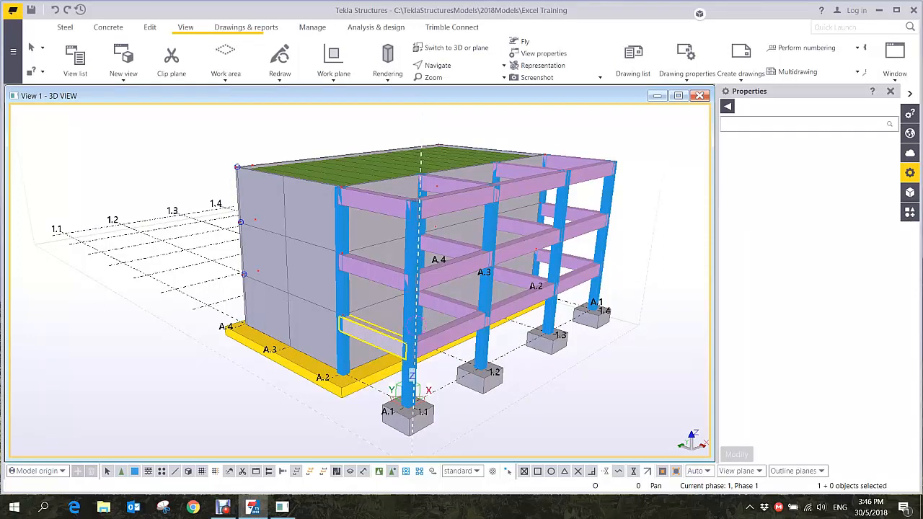
pyautogui.keyDown('ctrl'); pyautogui.moveTo(432, 375); pyautogui.dragTo(513, 313, button='middle'); pyautogui.keyUp('ctrl')
pyautogui.scroll(2, 517, 311)
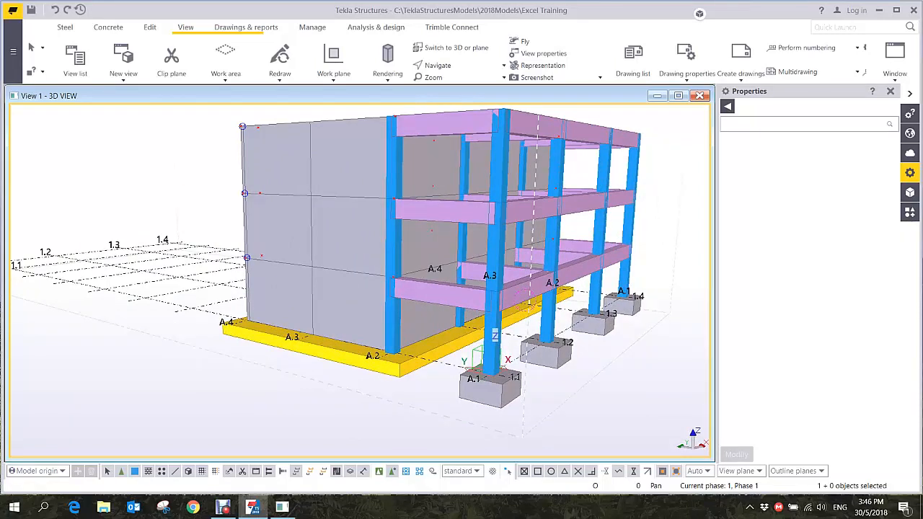
# - Show the Applications & components catalog and fly through the building's columns and beams in the 3D view
pyautogui.click(910, 212)
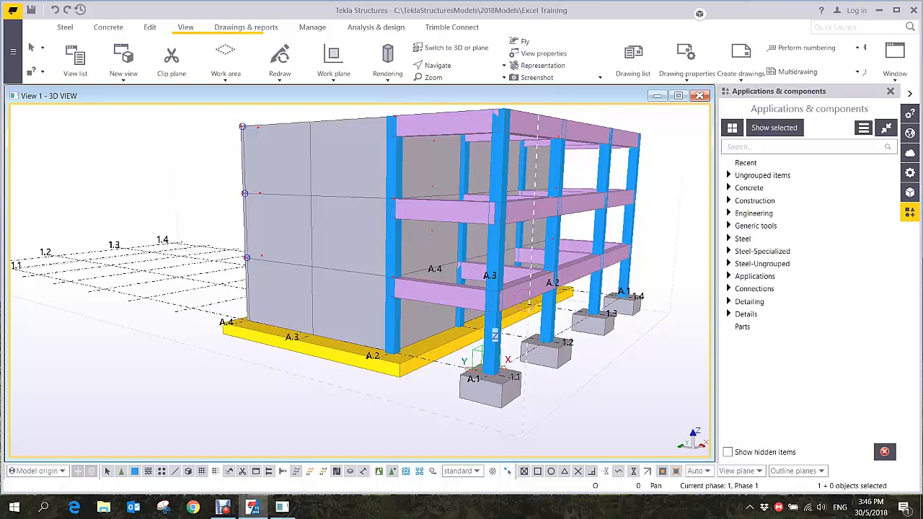
pyautogui.hotkey('shift', 'f')
pyautogui.click(445, 388)
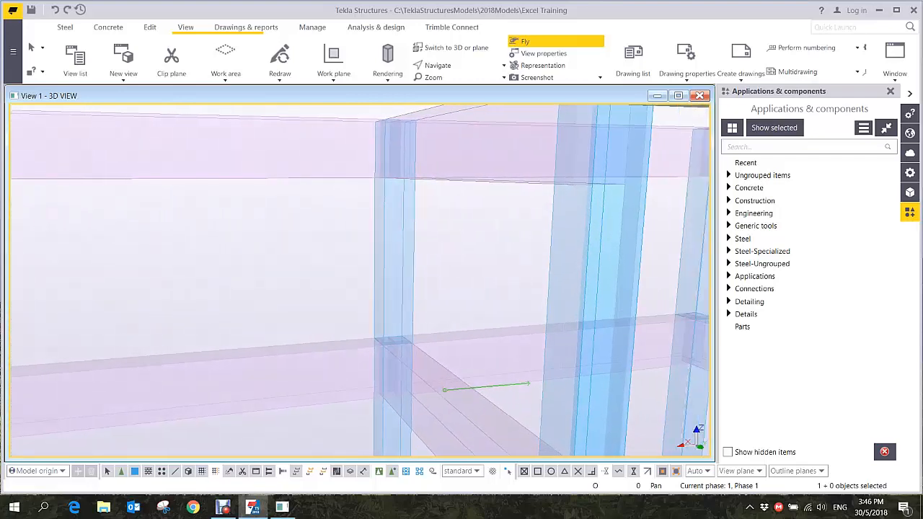
pyautogui.rightClick(503, 280)
pyautogui.click(534, 285)
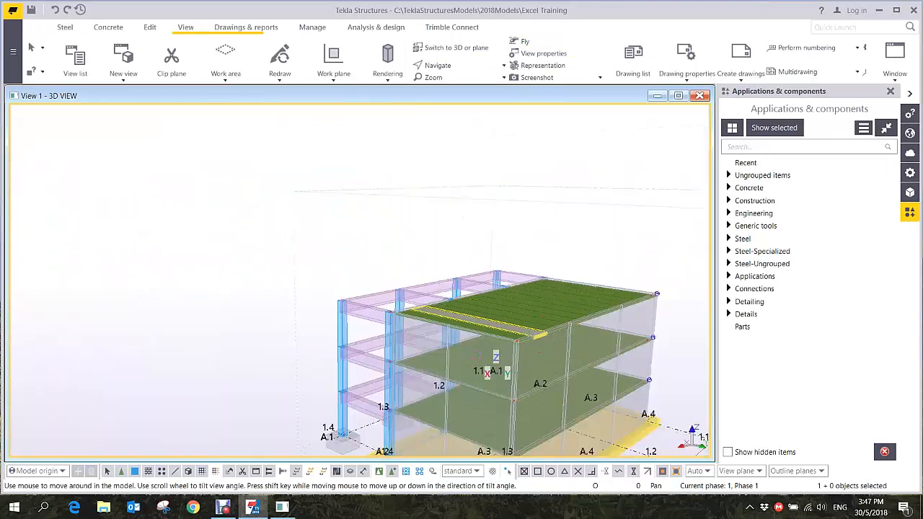
# - Fly through the ground floor of the building, starting outside the corner at grid label A.4, and return to an overview of the model
pyautogui.moveTo(498, 361); pyautogui.dragTo(438, 288, button='middle')
pyautogui.keyDown('ctrl'); pyautogui.moveTo(439, 332); pyautogui.dragTo(430, 409, button='middle'); pyautogui.keyUp('ctrl')
pyautogui.scroll(2, 454, 353)
pyautogui.scroll(-2, 453, 336)
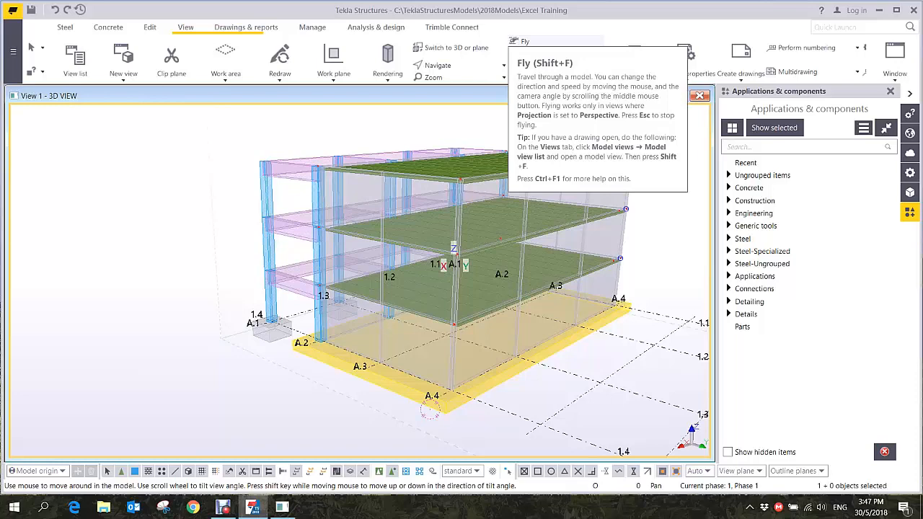
pyautogui.click(525, 42)
pyautogui.moveTo(469, 435); pyautogui.dragTo(453, 395, button='middle')
pyautogui.scroll(2, 448, 401)
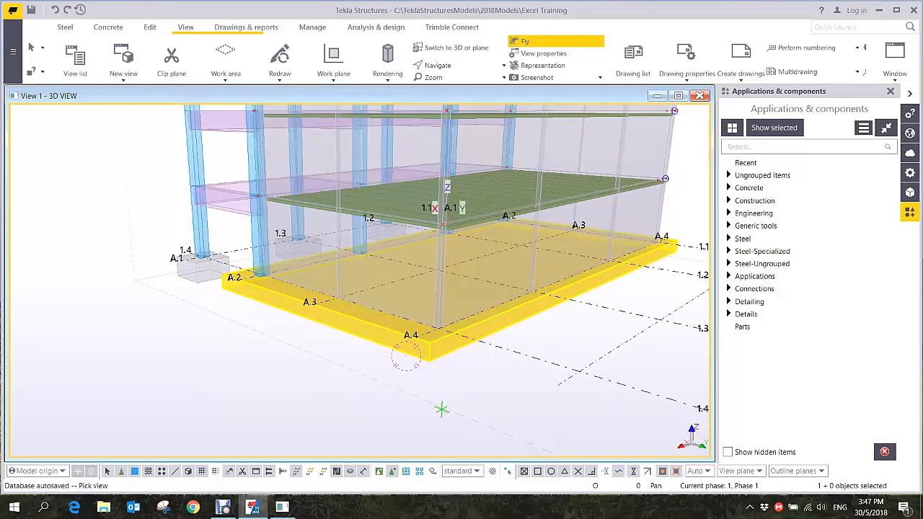
pyautogui.click(442, 409)
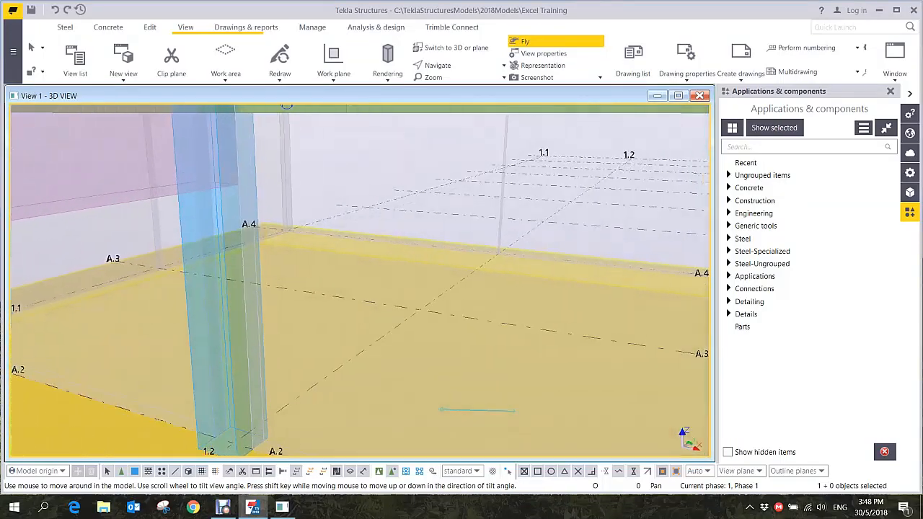
pyautogui.press('Escape')
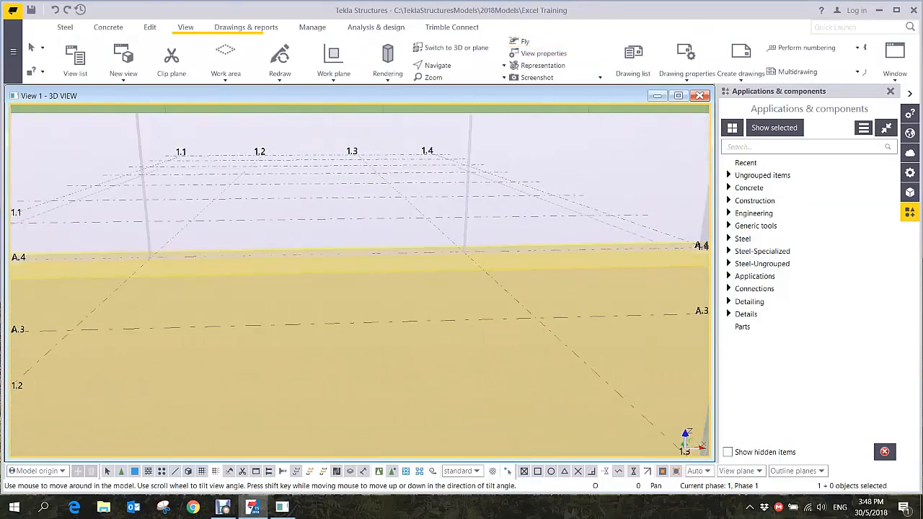
pyautogui.scroll(-6, 494, 359)
pyautogui.moveTo(608, 332); pyautogui.dragTo(524, 293, button='middle')
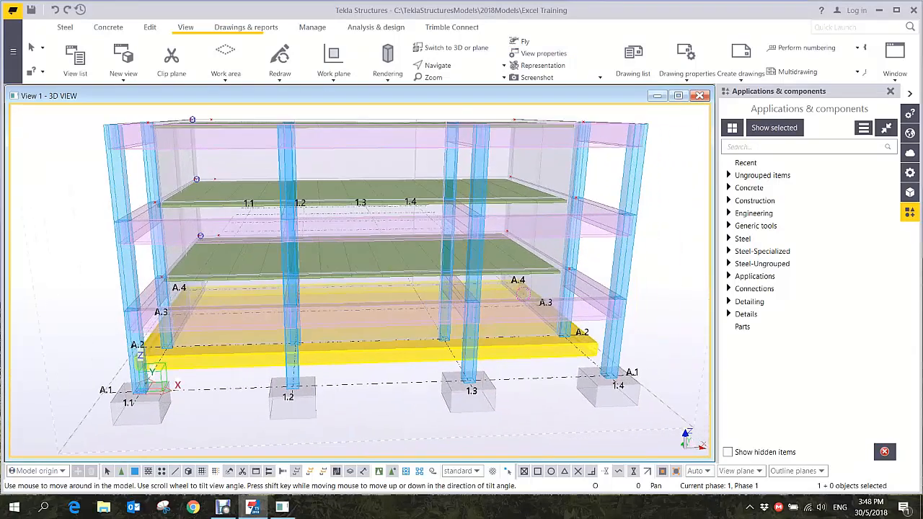
pyautogui.scroll(-2, 523, 291)
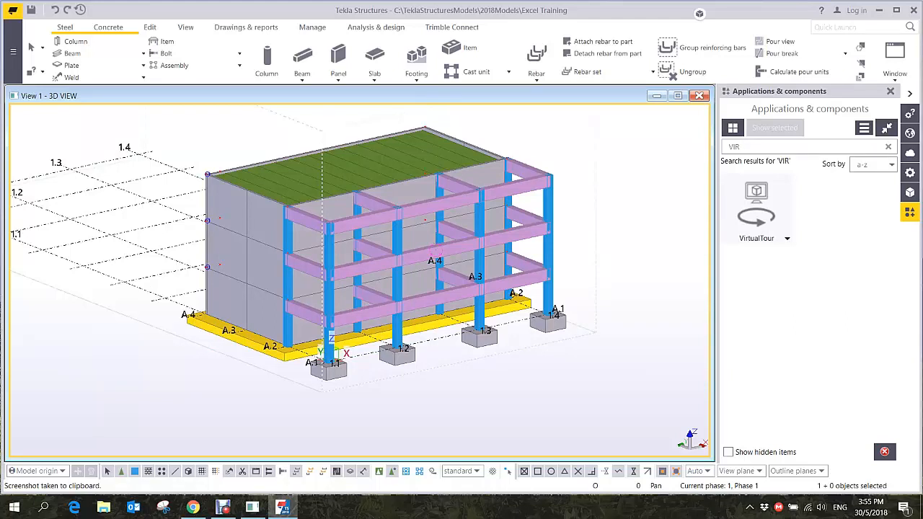
# - Open the 3D view's properties and choose standard as the visible object group
pyautogui.moveTo(436, 252); pyautogui.dragTo(351, 248, button='middle')
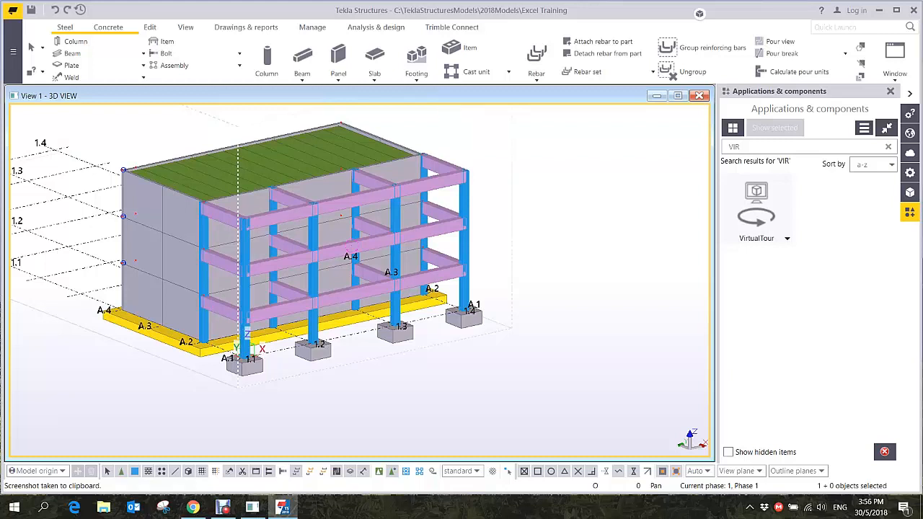
pyautogui.doubleClick(577, 289)
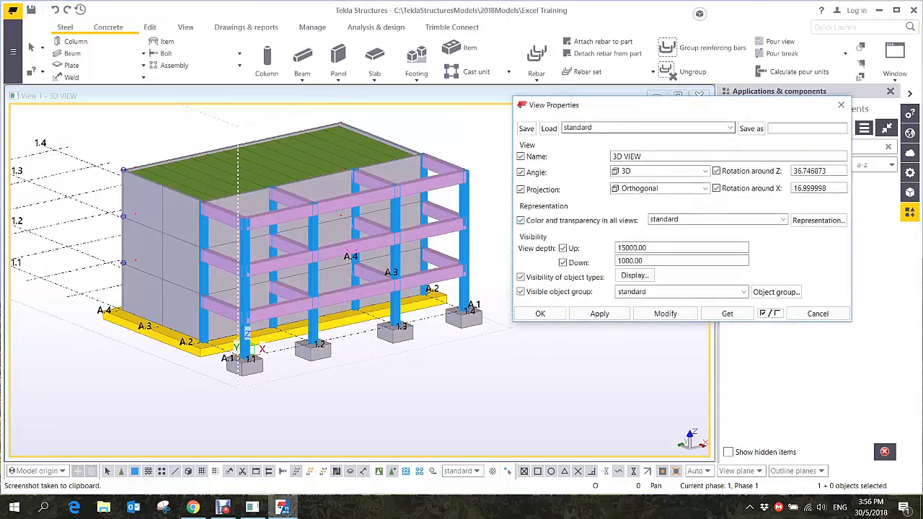
pyautogui.moveTo(570, 105); pyautogui.dragTo(618, 98)
pyautogui.moveTo(505, 303); pyautogui.dragTo(488, 305, button='middle')
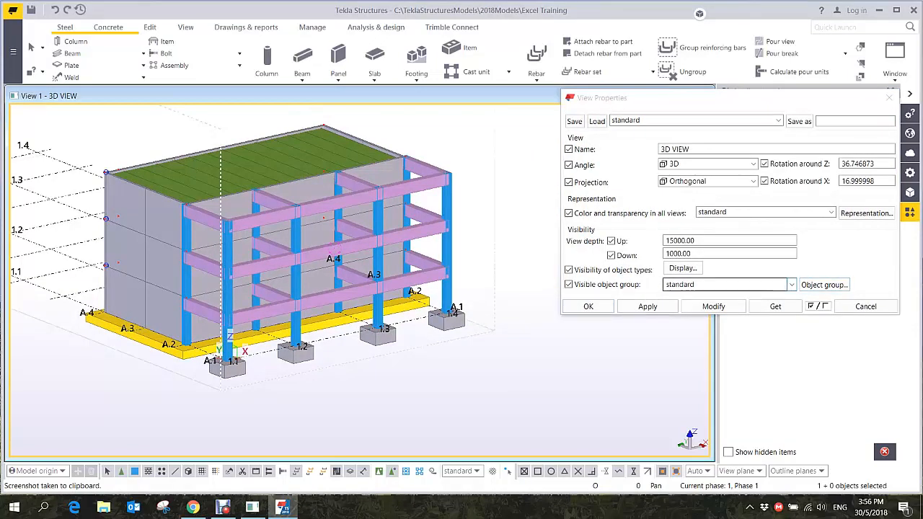
pyautogui.click(728, 284)
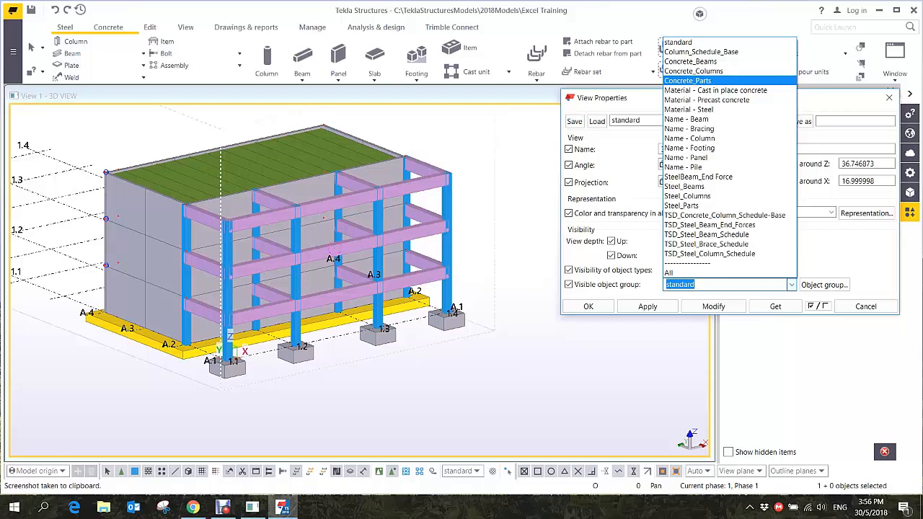
pyautogui.click(678, 41)
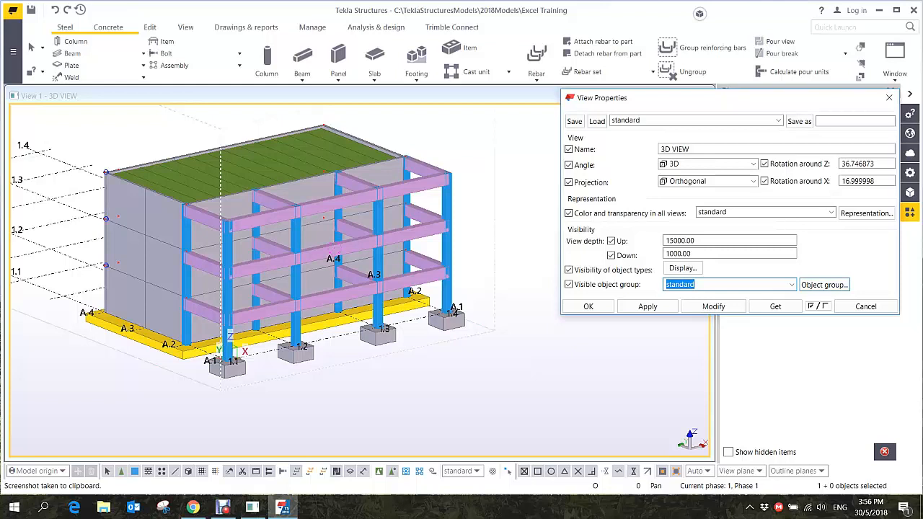
# - Create a new object group view filter with one enabled row for Part, Name, Equals
pyautogui.click(825, 285)
pyautogui.moveTo(554, 171); pyautogui.dragTo(688, 114)
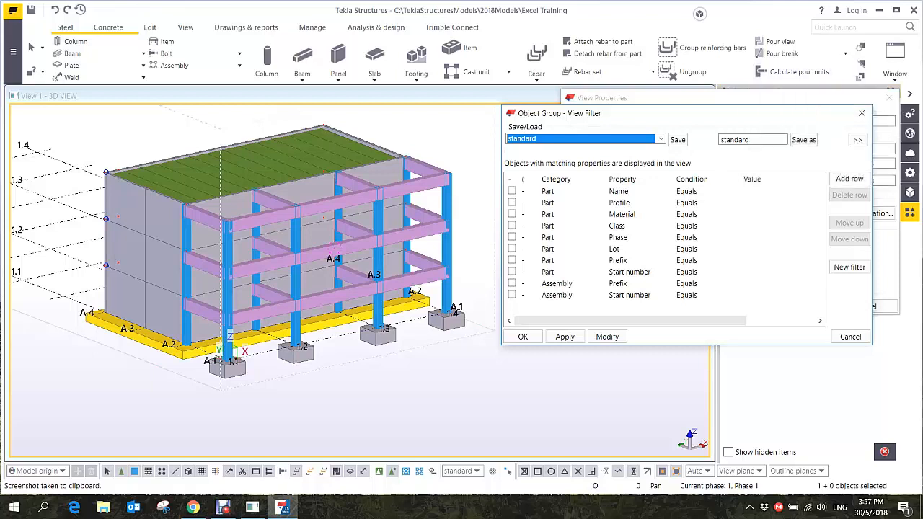
pyautogui.moveTo(678, 113); pyautogui.dragTo(673, 141)
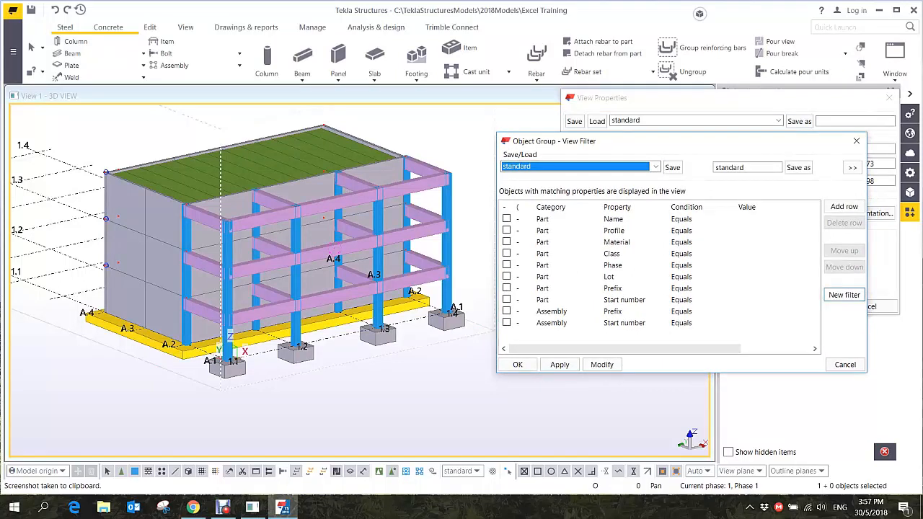
pyautogui.click(844, 296)
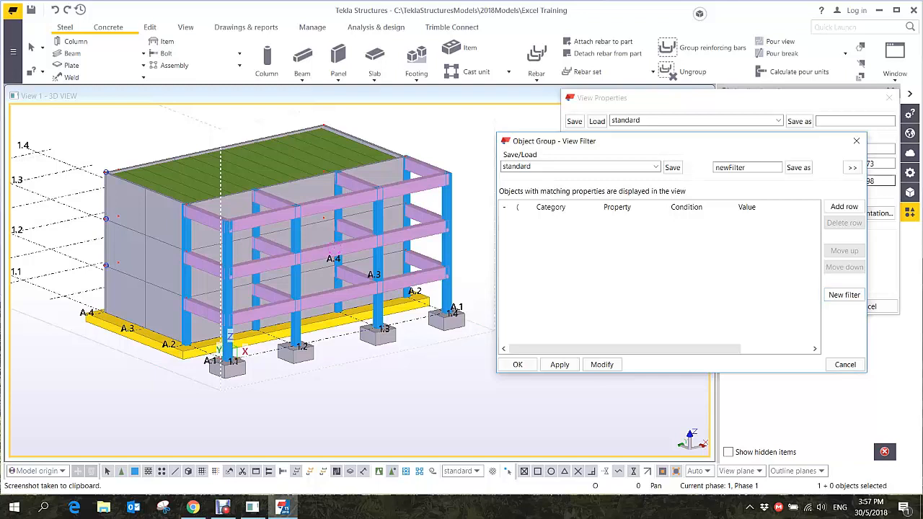
pyautogui.click(844, 207)
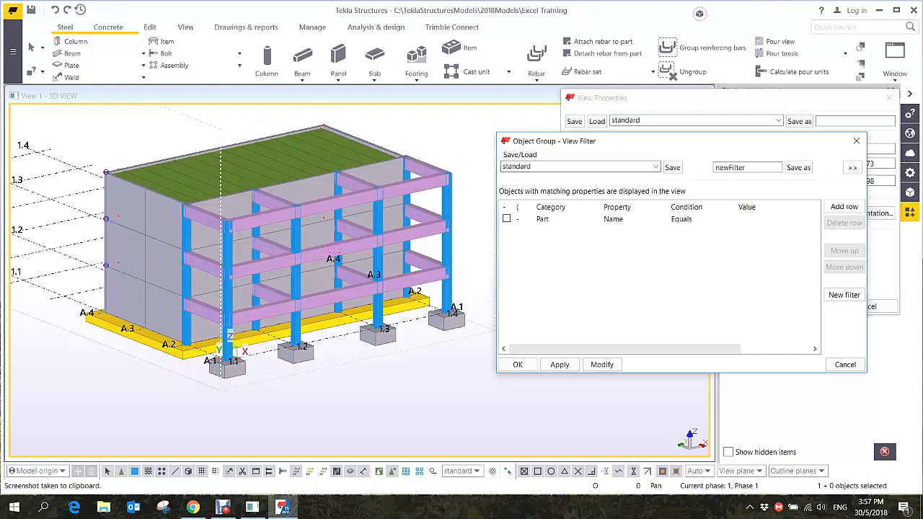
pyautogui.click(507, 218)
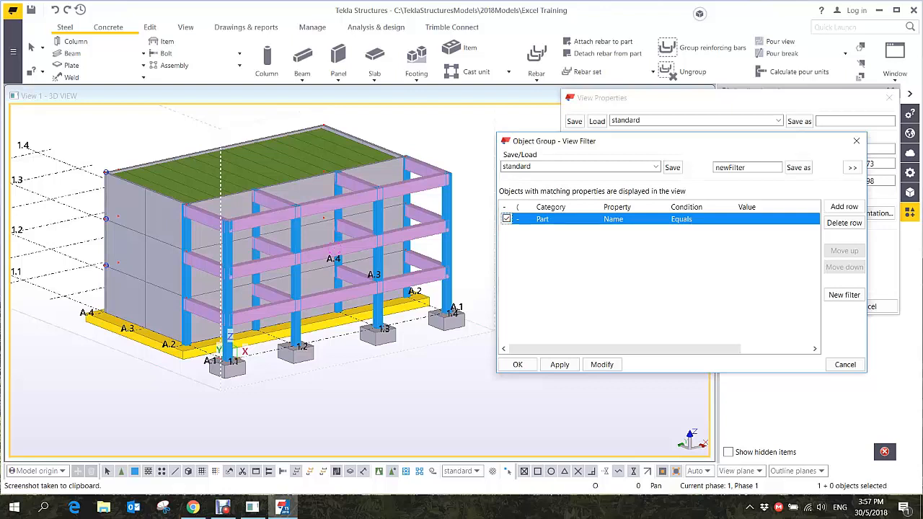
# - Set the filter row's value to COLUMN by selecting a column from the model, and apply the filter to the view
pyautogui.click(778, 219)
pyautogui.click(815, 220)
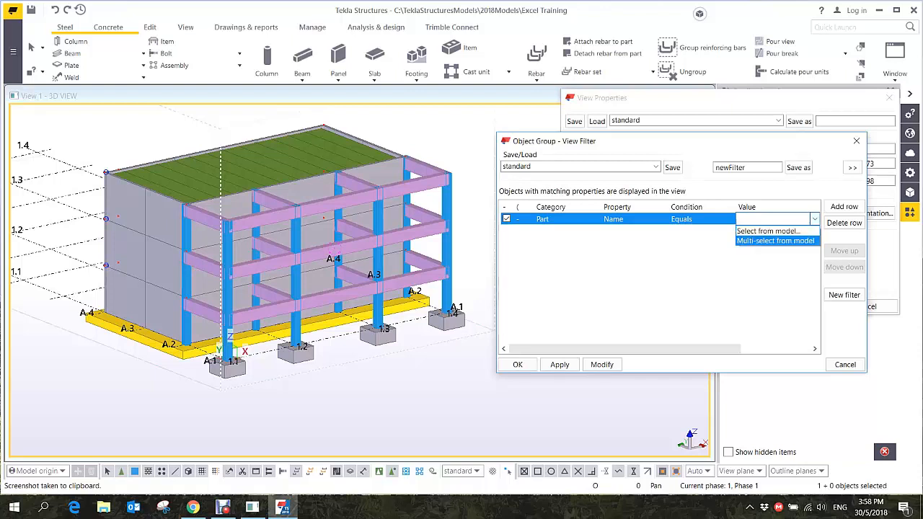
pyautogui.click(769, 231)
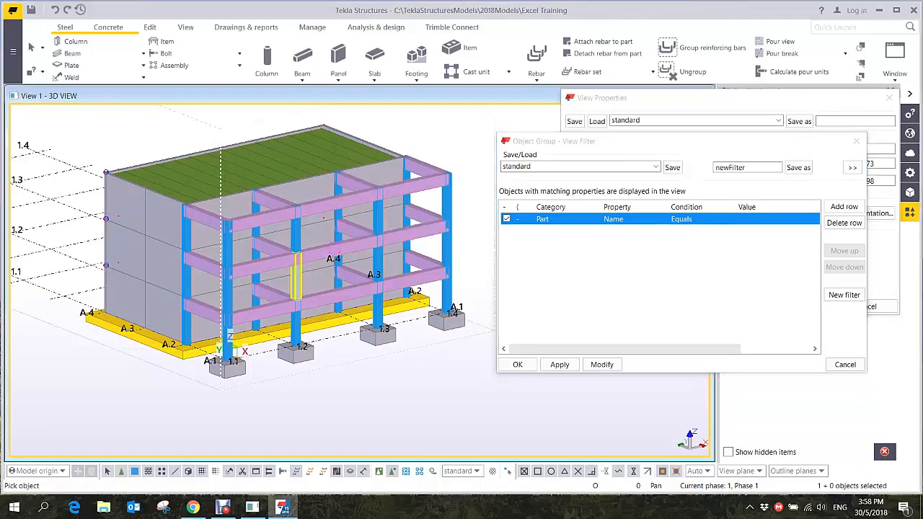
pyautogui.click(296, 276)
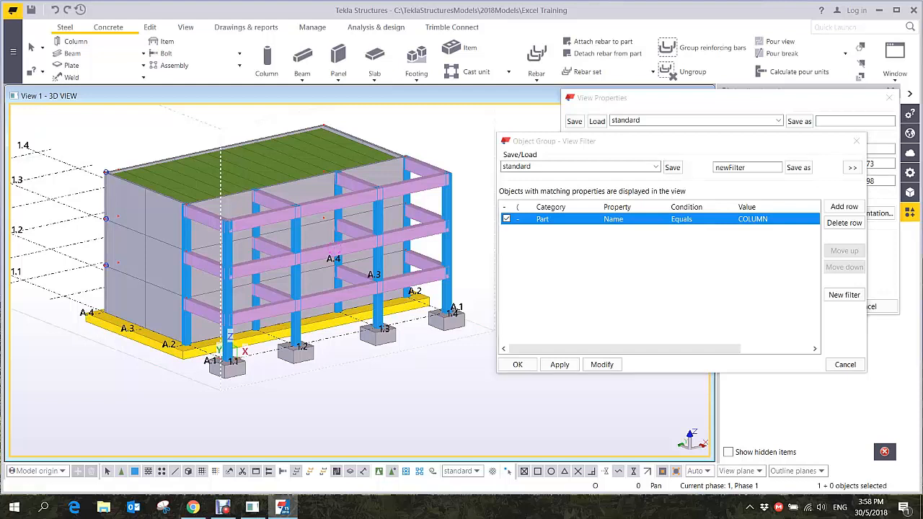
pyautogui.click(603, 364)
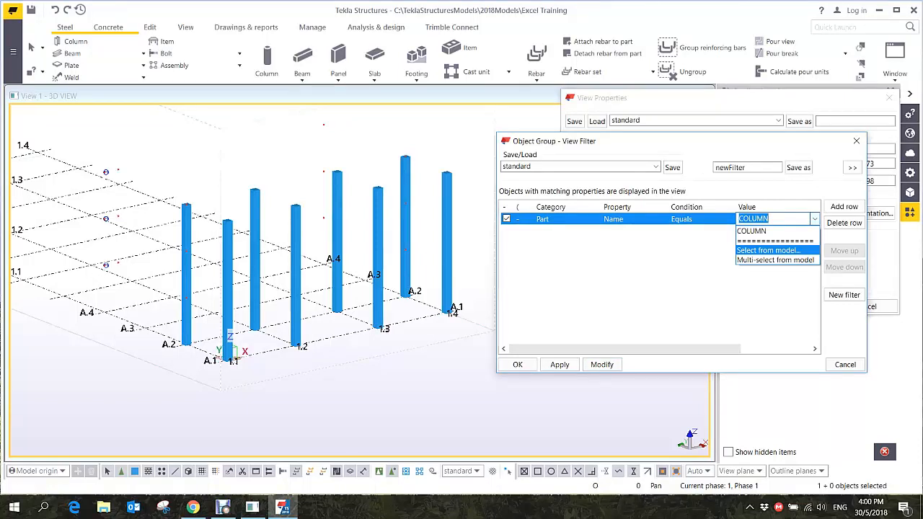
# - Extend the filter row's value to COLUMN BEAM and apply the filter to the view
pyautogui.press('Up')
pyautogui.press('Up')
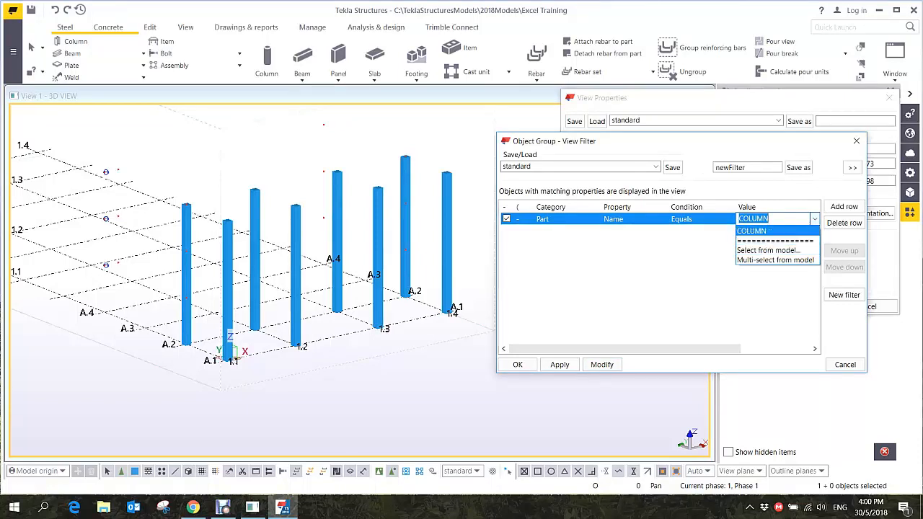
pyautogui.press('Return')
pyautogui.click(770, 218)
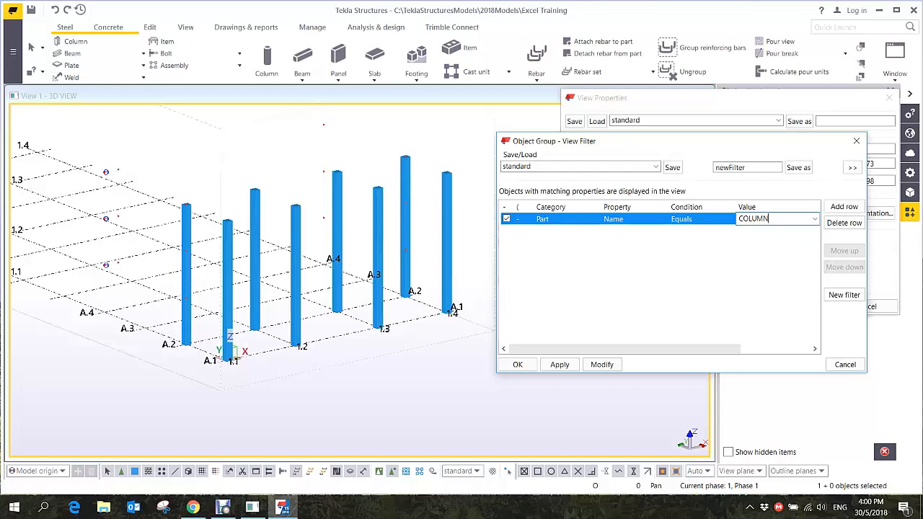
pyautogui.write('BEAM')
pyautogui.click(602, 365)
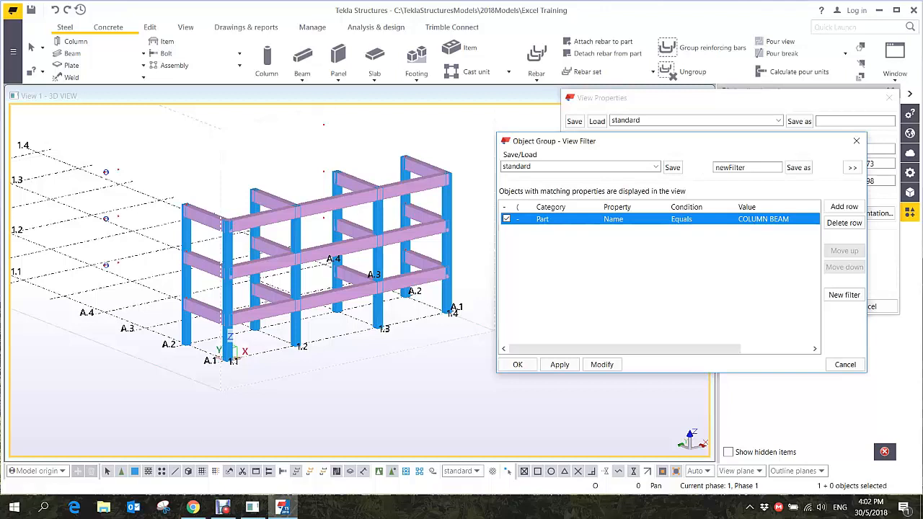
# - Remove BEAM from the filter row's value so only COLUMN remains, and reapply the filter to the view
pyautogui.click(764, 219)
pyautogui.press('End')
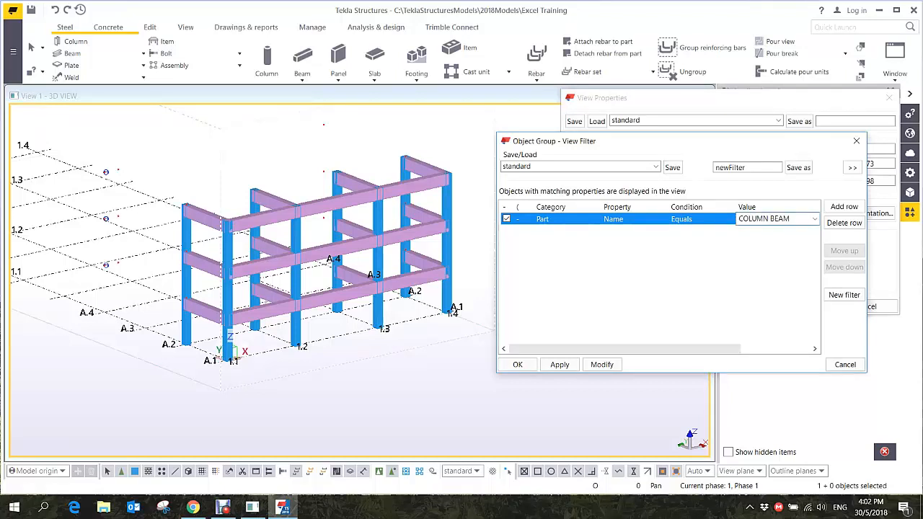
pyautogui.press('BackSpace')
pyautogui.press('BackSpace')
pyautogui.press('BackSpace')
pyautogui.press('BackSpace')
pyautogui.press('BackSpace')
pyautogui.click(602, 364)
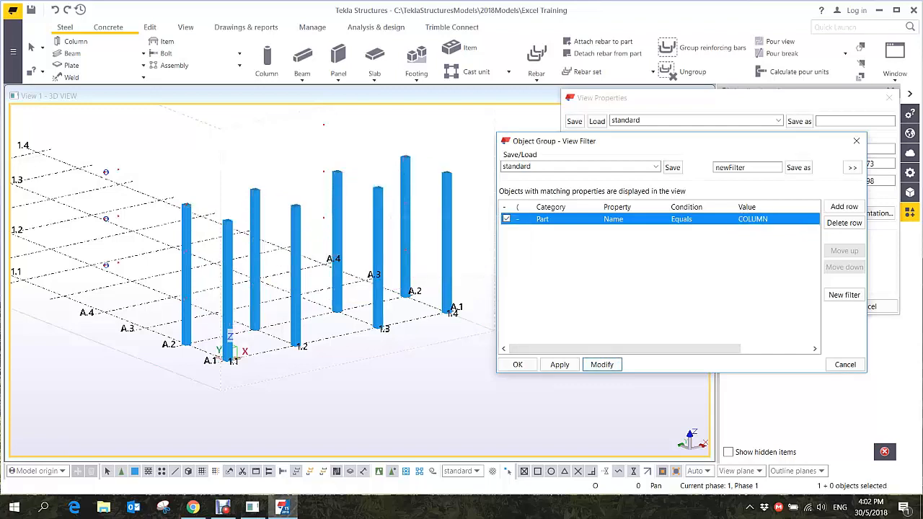
# - Enter excel_column as the new name for the column view filter and reposition the filter dialog
pyautogui.doubleClick(738, 168)
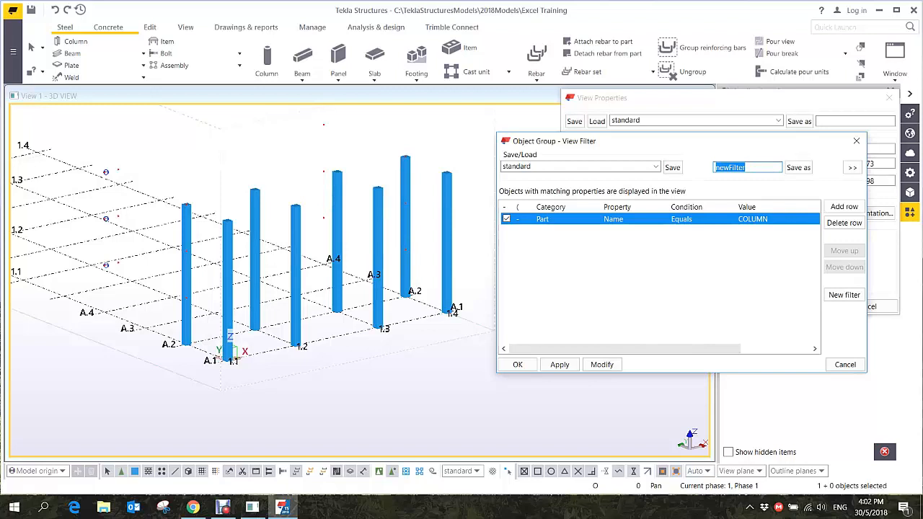
pyautogui.write('EXCEL')
pyautogui.press('BackSpace')
pyautogui.press('BackSpace')
pyautogui.press('BackSpace')
pyautogui.press('BackSpace')
pyautogui.press('BackSpace')
pyautogui.write('excel_column')
pyautogui.moveTo(613, 141); pyautogui.dragTo(561, 91)
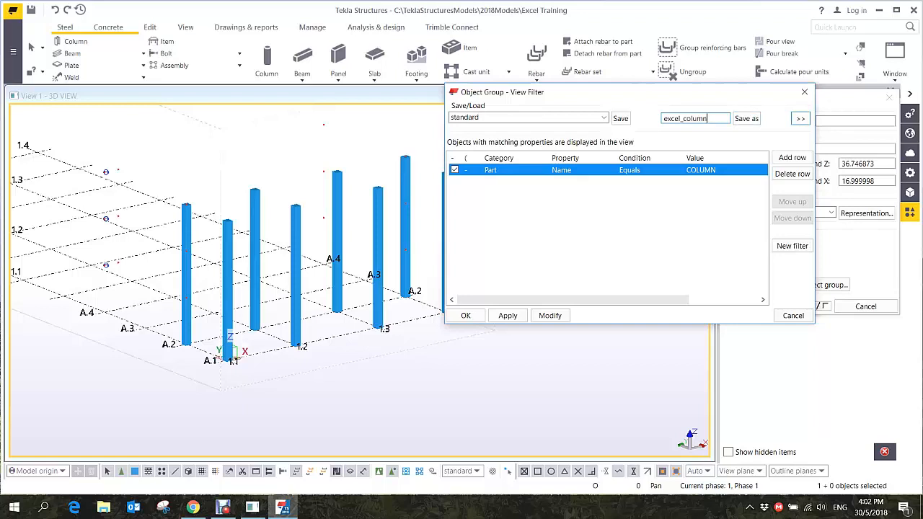
# - Enable the Selection filter, Object representation, All drawing types and Organizer filter types, and save the filter as excel_column
pyautogui.click(801, 118)
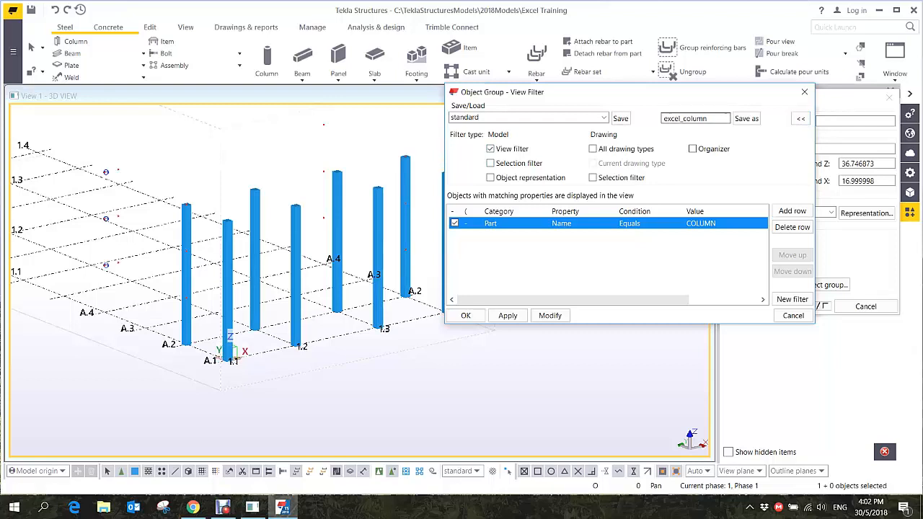
pyautogui.click(491, 163)
pyautogui.click(491, 178)
pyautogui.click(593, 148)
pyautogui.click(693, 148)
pyautogui.click(747, 119)
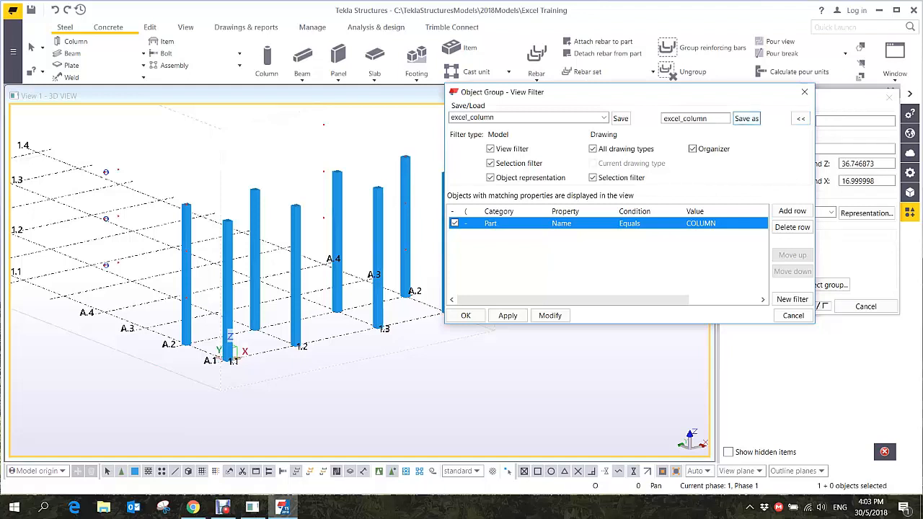
# - Set the filter row's value to BEAM, apply it to the view and save the filter as excel_beam
pyautogui.moveTo(682, 119); pyautogui.dragTo(743, 119)
pyautogui.write('beam')
pyautogui.click(702, 223)
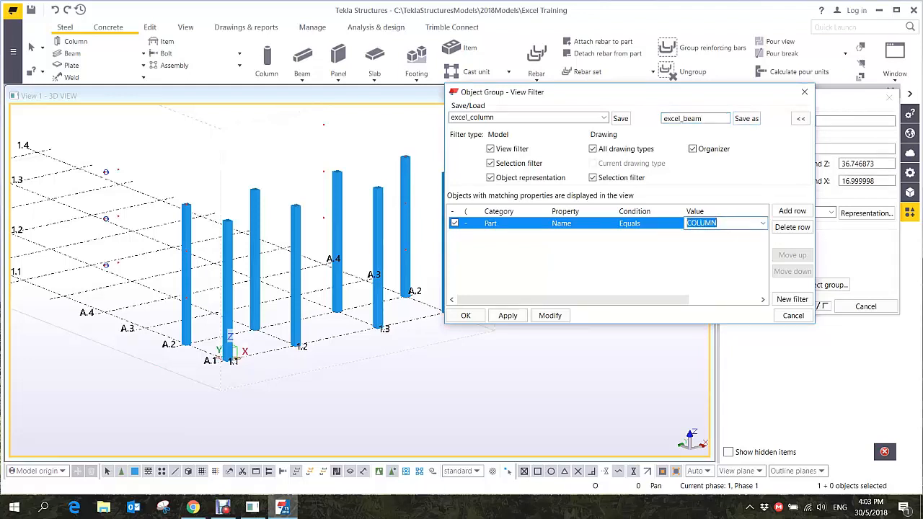
pyautogui.write('BEAM')
pyautogui.press('Return')
pyautogui.click(551, 316)
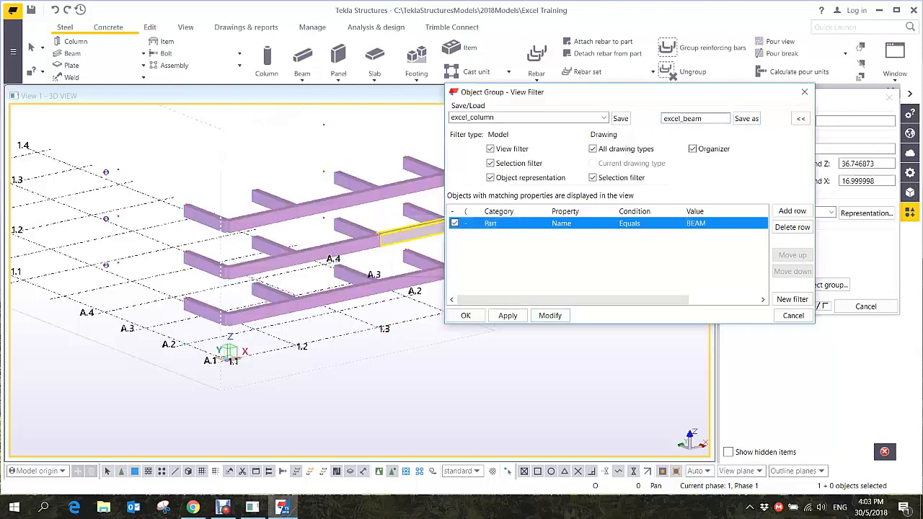
pyautogui.click(747, 118)
# - Disable the filter row to redisplay the whole model, and set its value to PANEL by picking a wall from the model
pyautogui.click(455, 224)
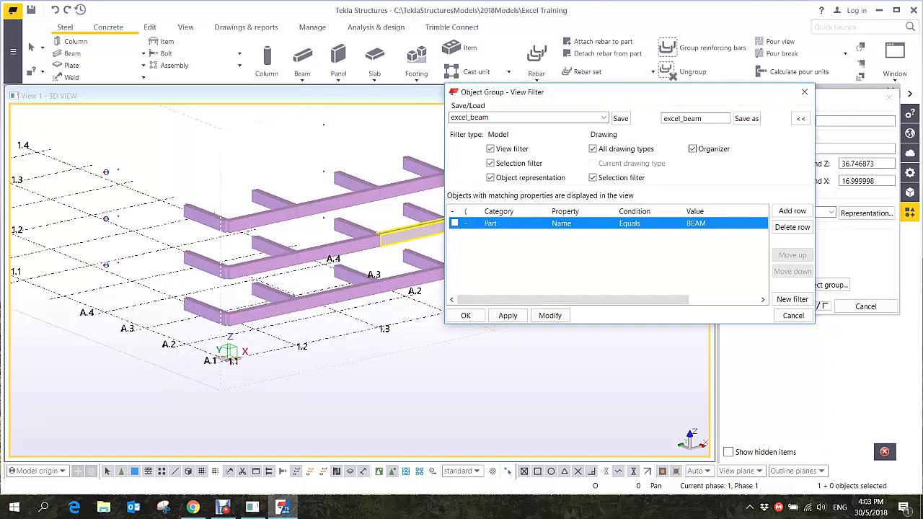
pyautogui.click(551, 315)
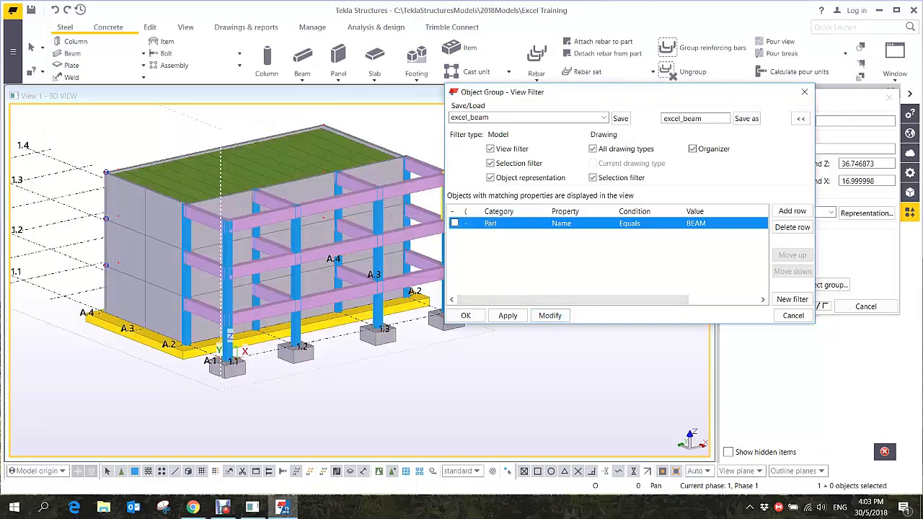
pyautogui.click(713, 224)
pyautogui.click(763, 223)
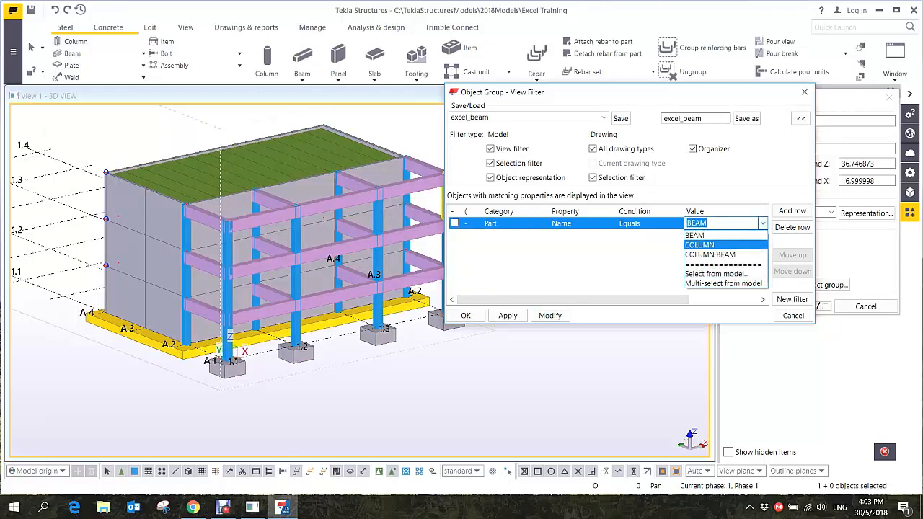
pyautogui.click(717, 274)
pyautogui.click(168, 220)
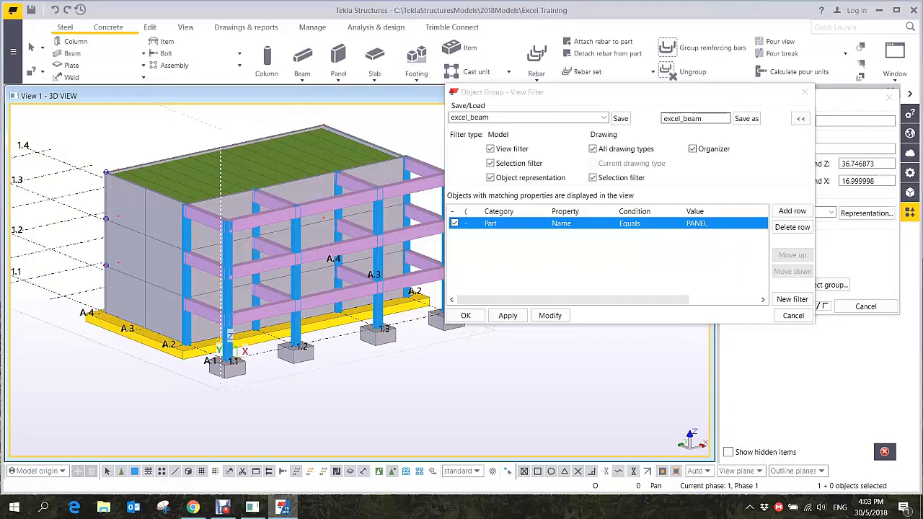
# - Save the panel filter as excel_wall
pyautogui.moveTo(705, 118); pyautogui.dragTo(683, 118)
pyautogui.write('wall')
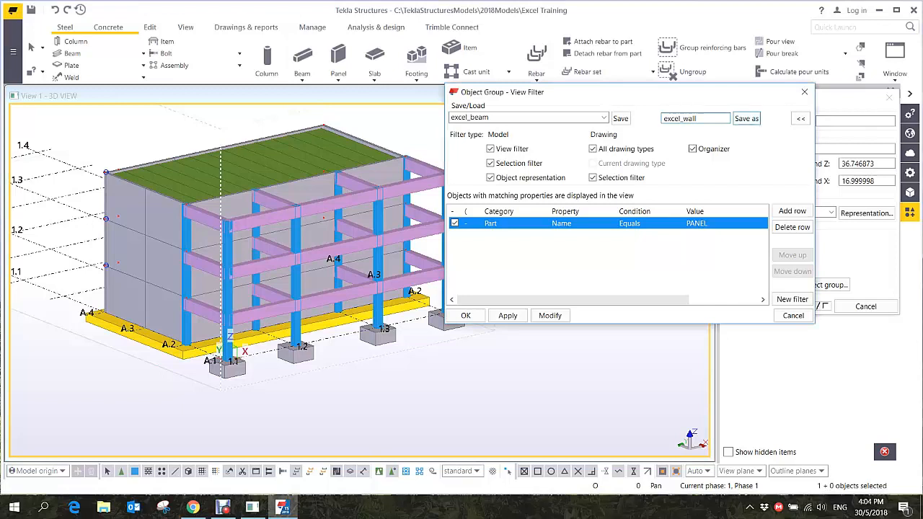
pyautogui.click(746, 118)
# - Set the filter row's value to SLAB by picking a roof slab from the model, and save the filter as excel_slab
pyautogui.click(710, 224)
pyautogui.click(710, 224)
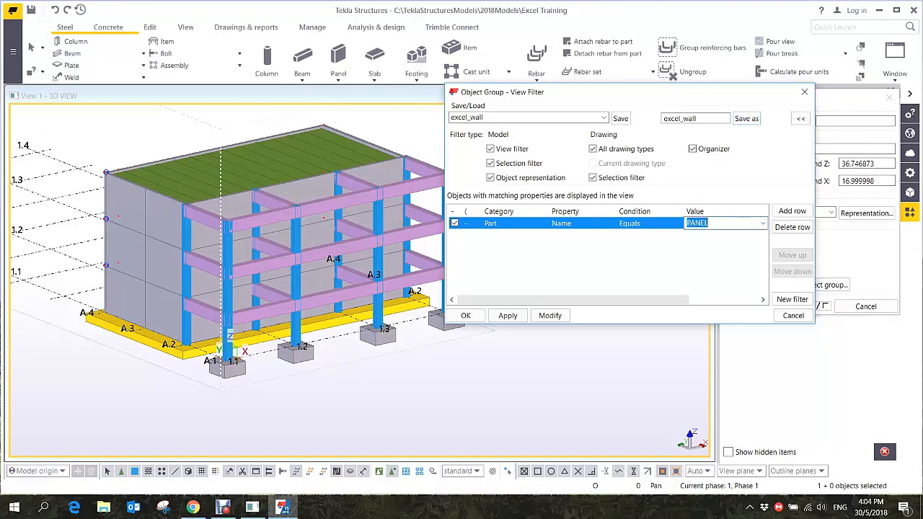
pyautogui.click(764, 223)
pyautogui.click(717, 284)
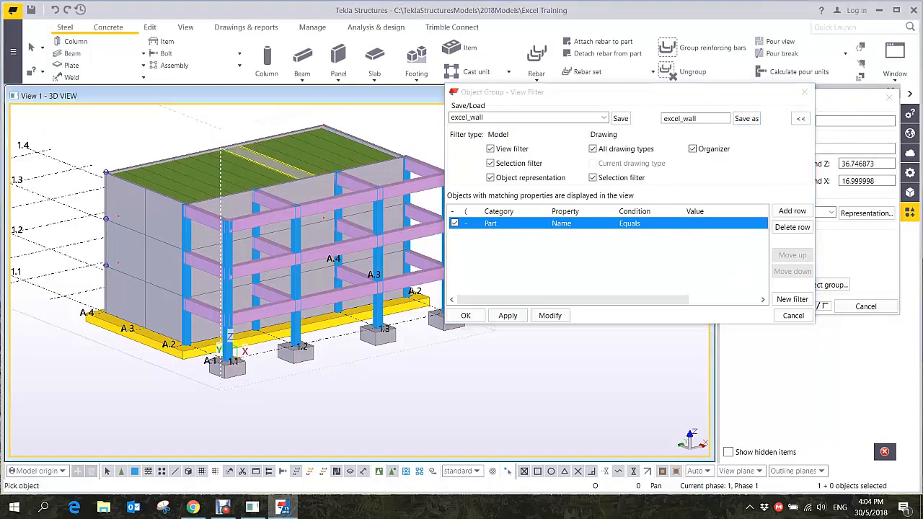
pyautogui.click(267, 162)
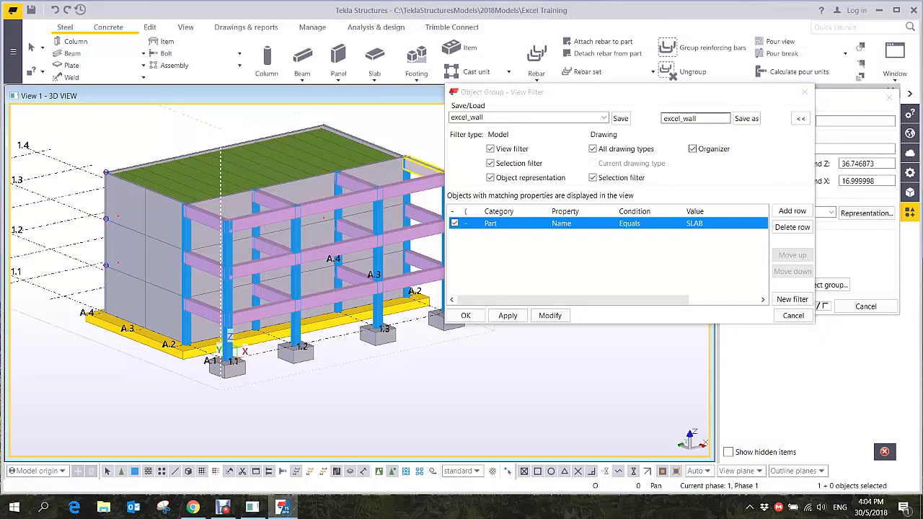
pyautogui.moveTo(698, 118); pyautogui.dragTo(683, 118)
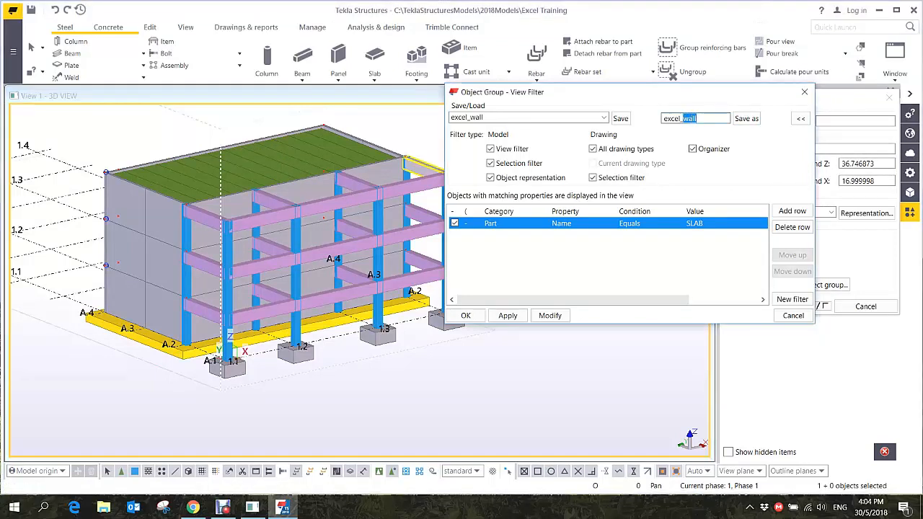
pyautogui.write('slab')
pyautogui.click(747, 118)
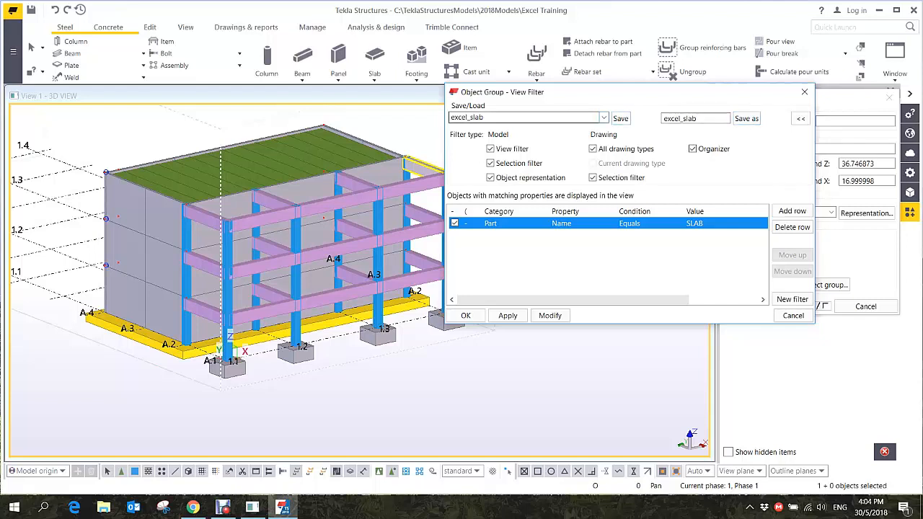
# - Apply the excel_slab filter to the 3D view and inspect the isolated slabs
pyautogui.moveTo(278, 200); pyautogui.dragTo(307, 272, button='middle')
pyautogui.scroll(-2, 313, 209)
pyautogui.scroll(2, 303, 215)
pyautogui.moveTo(303, 213); pyautogui.dragTo(317, 262, button='middle')
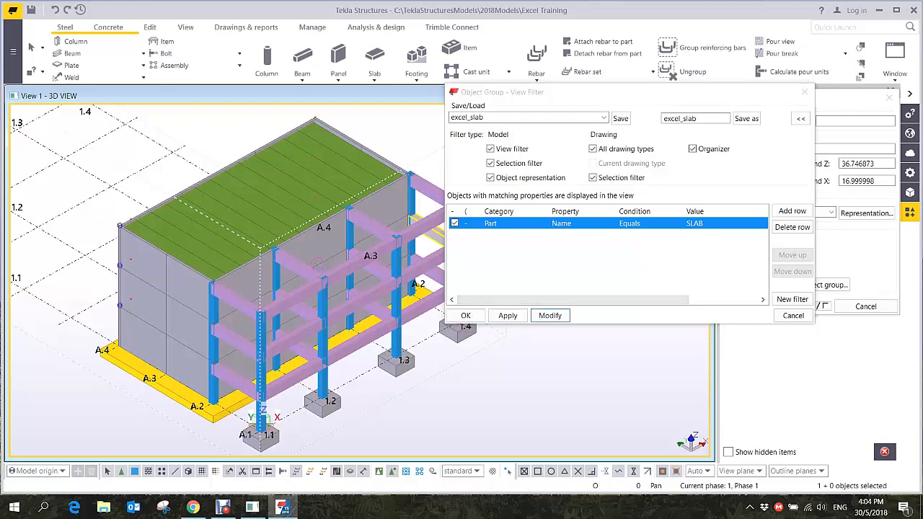
pyautogui.click(550, 316)
pyautogui.moveTo(325, 283); pyautogui.dragTo(238, 253, button='middle')
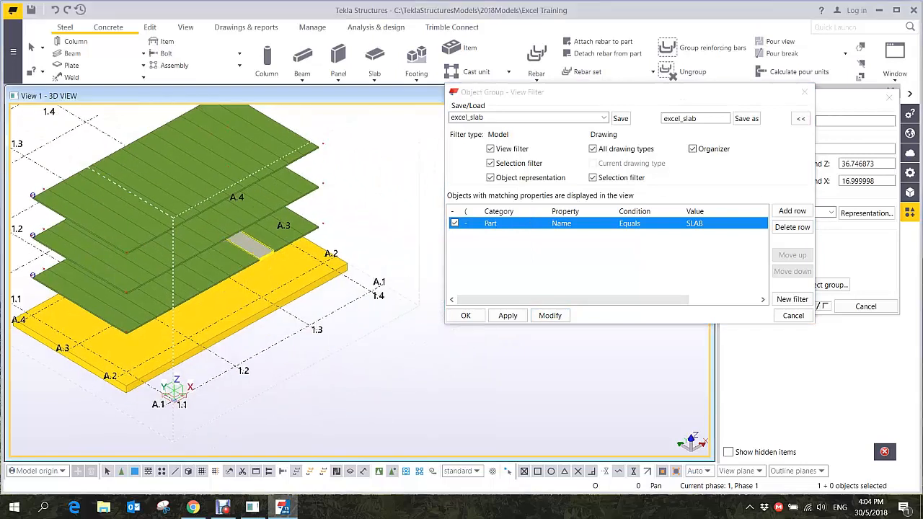
pyautogui.scroll(-2, 429, 216)
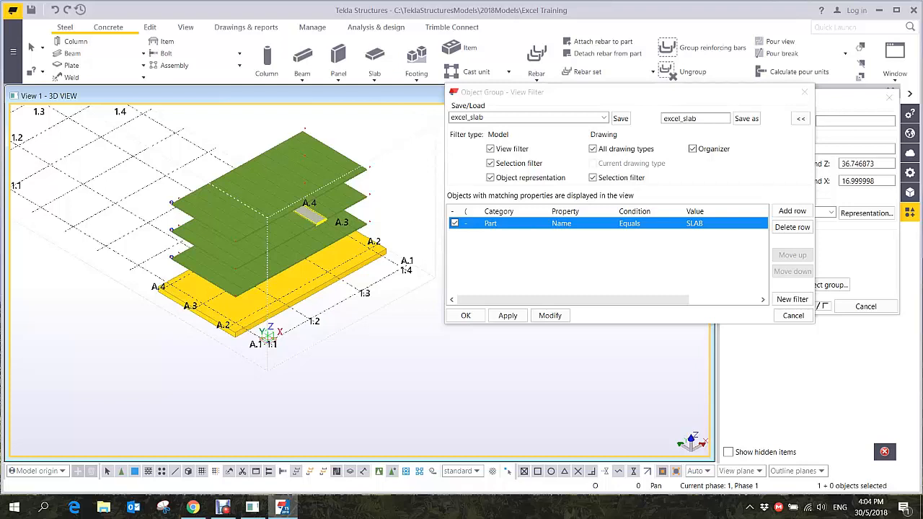
# - Set the slab filter row's condition to Does not equal and apply it to the view
pyautogui.click(711, 224)
pyautogui.click(649, 224)
pyautogui.click(678, 224)
pyautogui.click(642, 246)
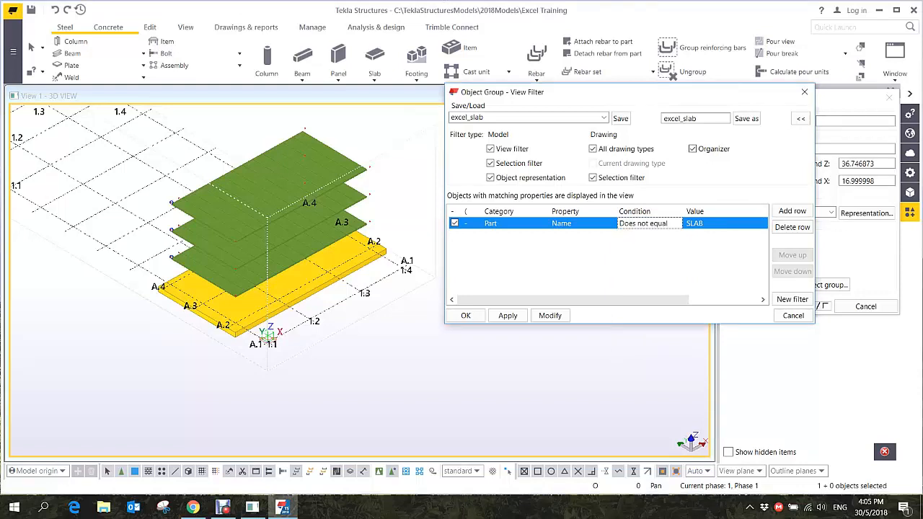
pyautogui.click(550, 315)
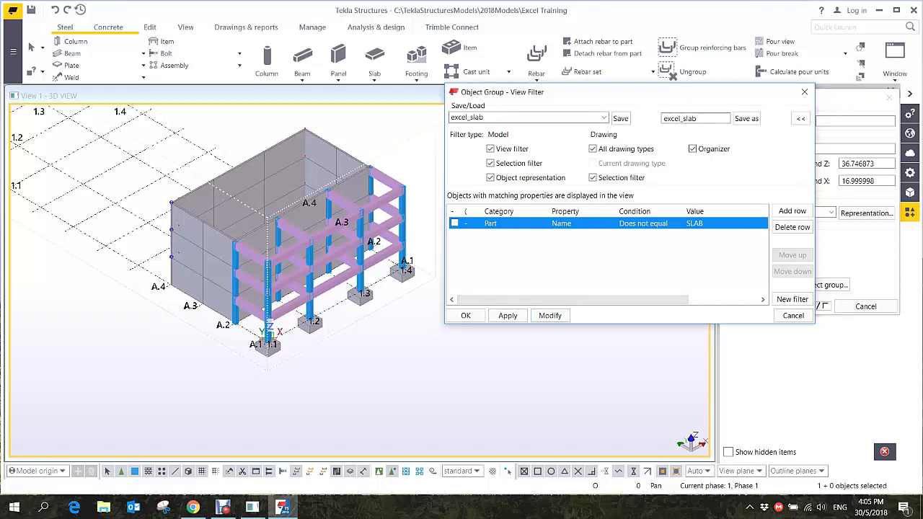
# - Apply the filter with its row disabled to restore the whole model, and close the filter and view properties
pyautogui.click(550, 315)
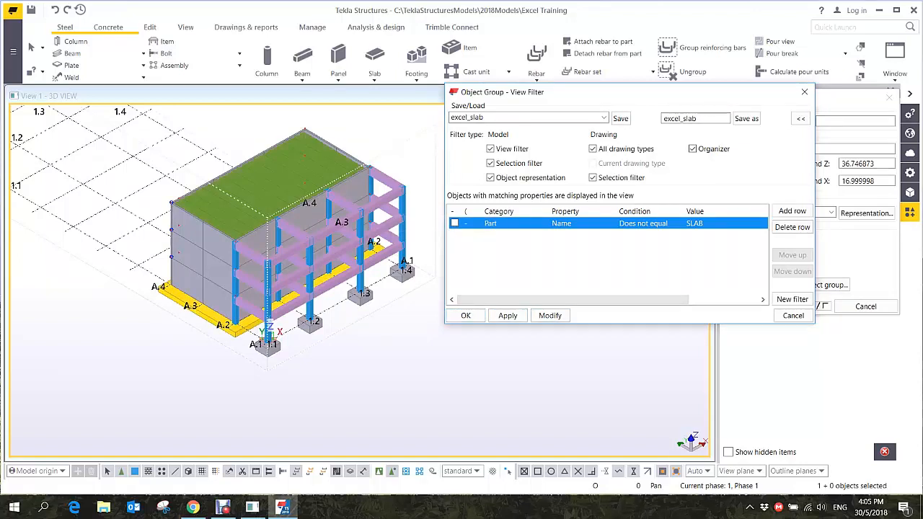
pyautogui.click(466, 316)
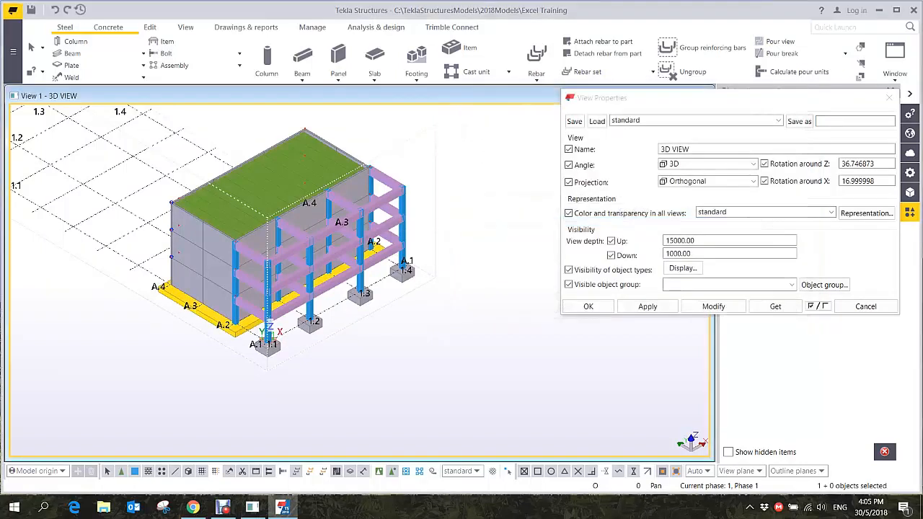
pyautogui.click(589, 307)
# - Reopen the 3D view's properties, set the visible object group to excel_column and apply it to the view
pyautogui.scroll(-1, 469, 251)
pyautogui.scroll(-2, 433, 227)
pyautogui.scroll(3, 363, 197)
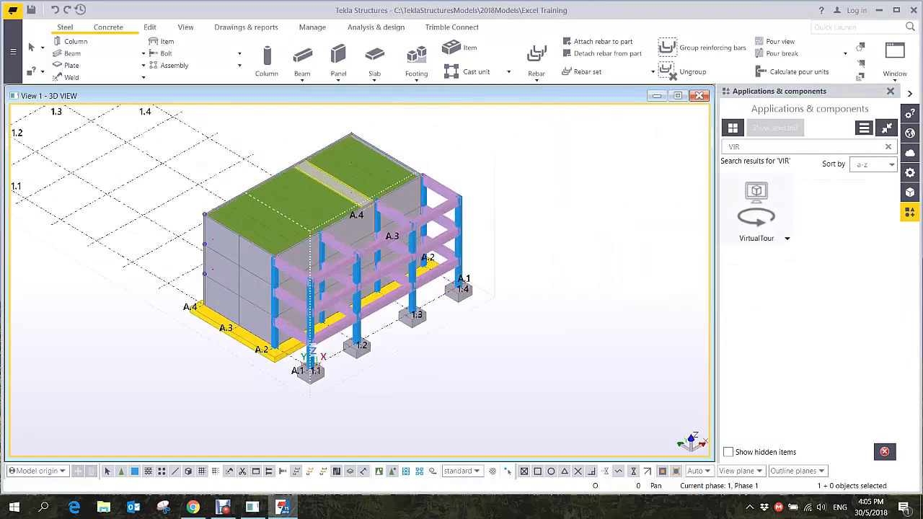
pyautogui.scroll(2, 347, 199)
pyautogui.moveTo(510, 267); pyautogui.dragTo(391, 202, button='middle')
pyautogui.scroll(-2, 390, 202)
pyautogui.doubleClick(498, 269)
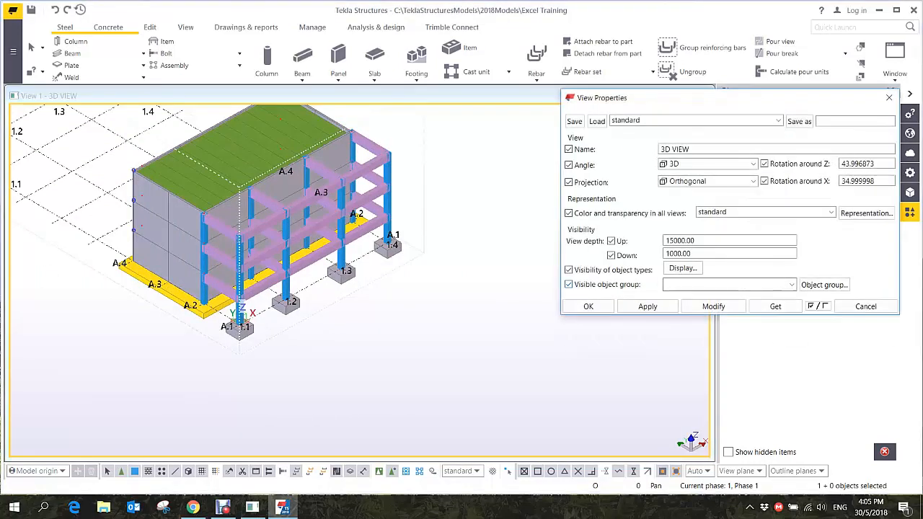
pyautogui.click(791, 284)
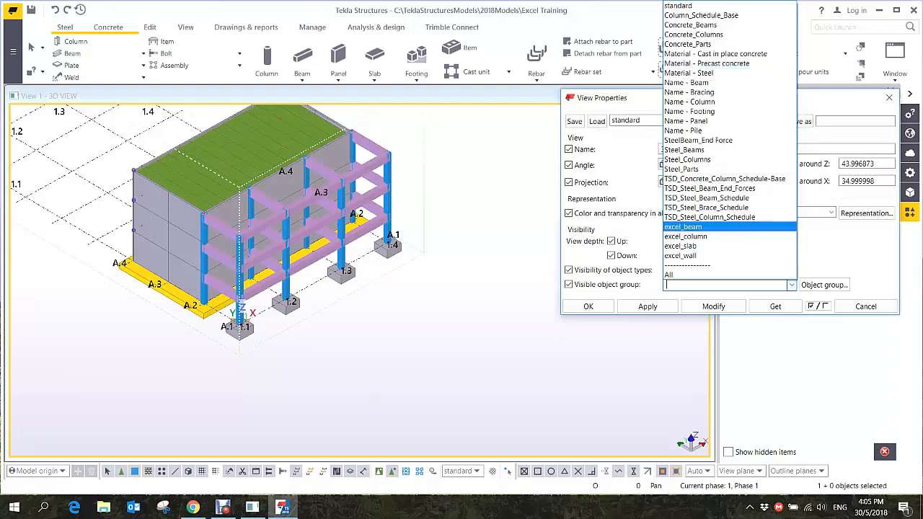
pyautogui.click(686, 236)
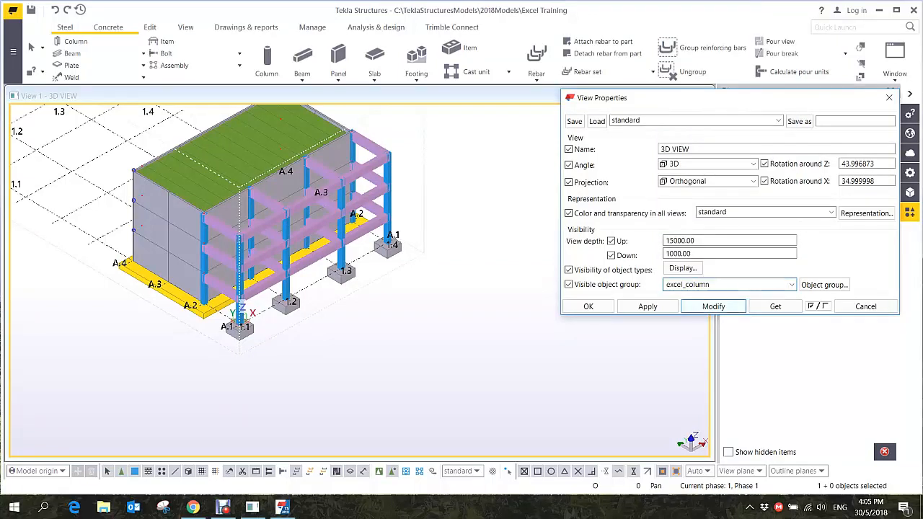
pyautogui.click(714, 306)
# - Change the view's visible object group to excel_beam and apply it
pyautogui.click(791, 284)
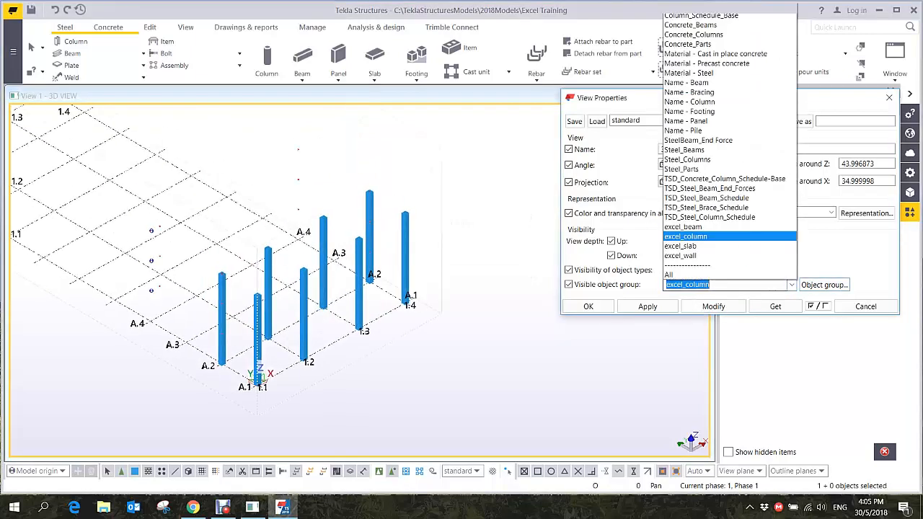
pyautogui.click(683, 227)
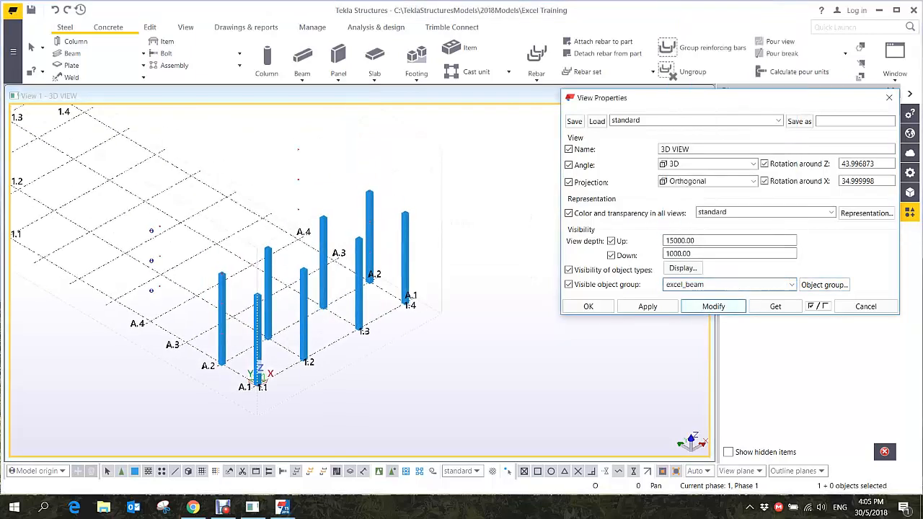
pyautogui.click(714, 306)
# - Change the view's visible object group to excel_wall and apply it
pyautogui.click(792, 284)
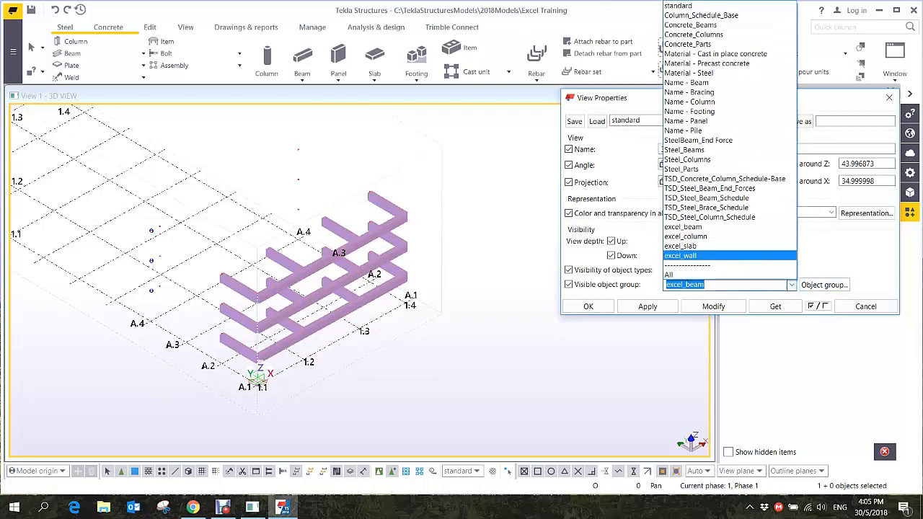
pyautogui.click(692, 255)
pyautogui.click(714, 307)
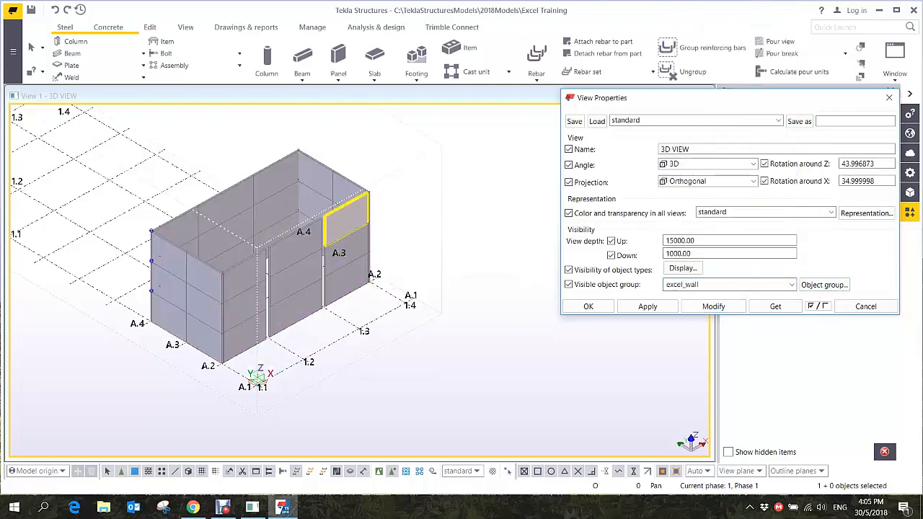
# - Change the view's visible object group to excel_slab, apply it and inspect the slabs
pyautogui.click(693, 285)
pyautogui.click(791, 284)
pyautogui.click(692, 246)
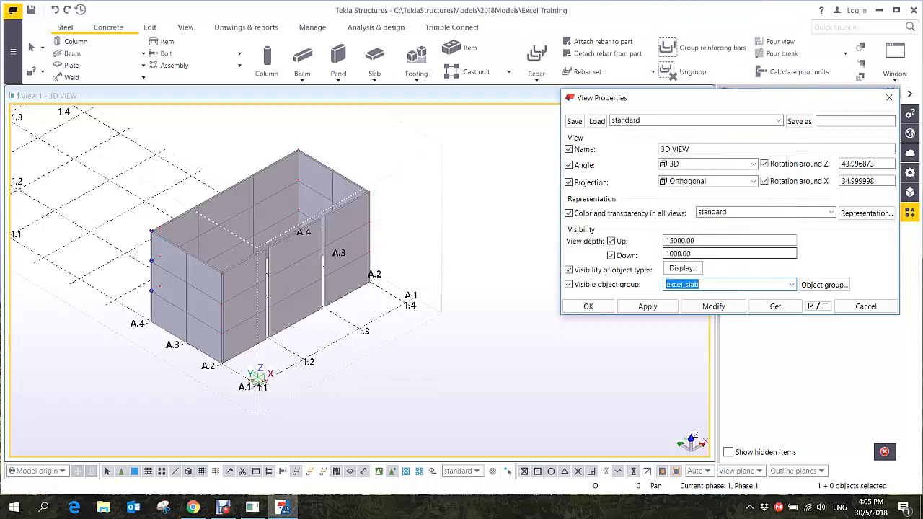
pyautogui.click(714, 307)
pyautogui.scroll(3, 363, 211)
pyautogui.scroll(-4, 361, 191)
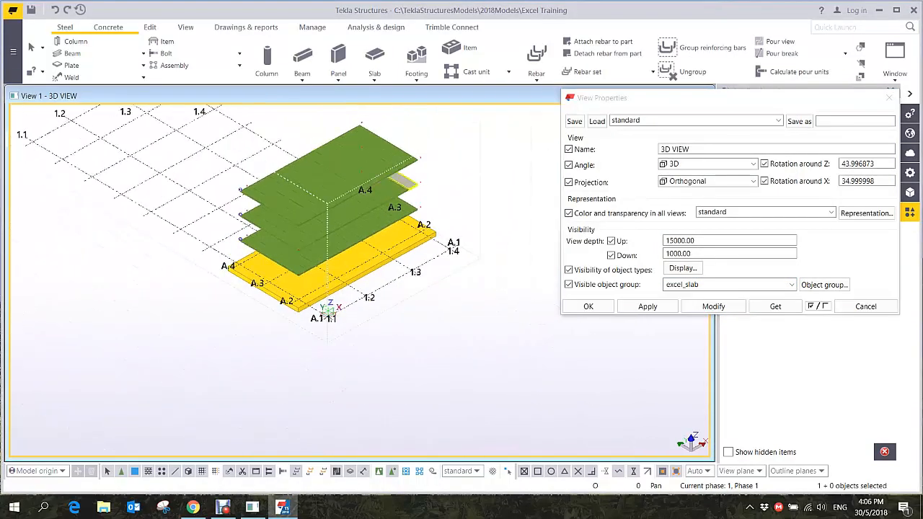
pyautogui.moveTo(405, 181); pyautogui.dragTo(427, 207, button='middle')
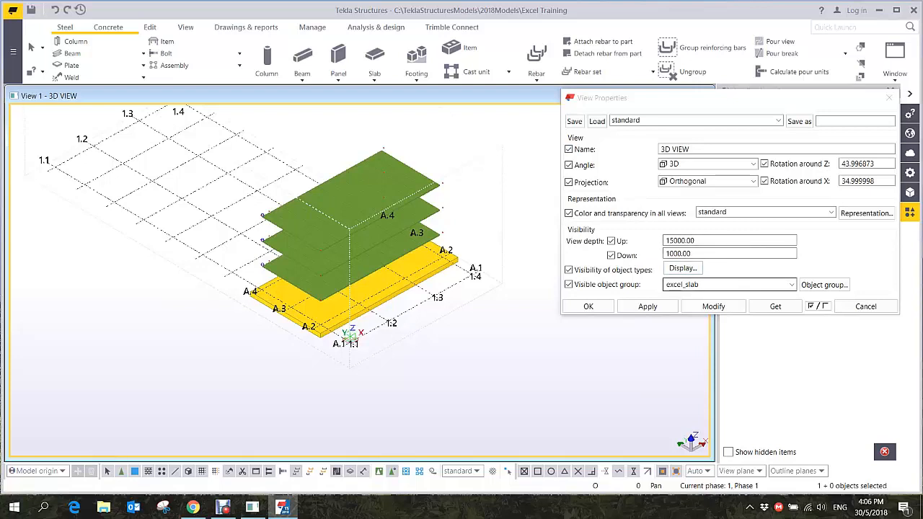
# - Set the 3D view's visible object group to All, apply it and close the view properties
pyautogui.click(792, 285)
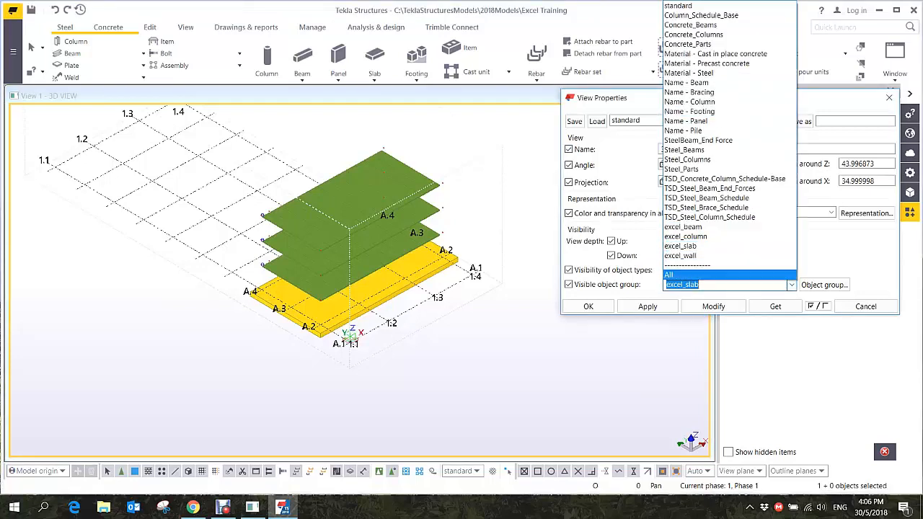
pyautogui.click(707, 274)
pyautogui.click(714, 307)
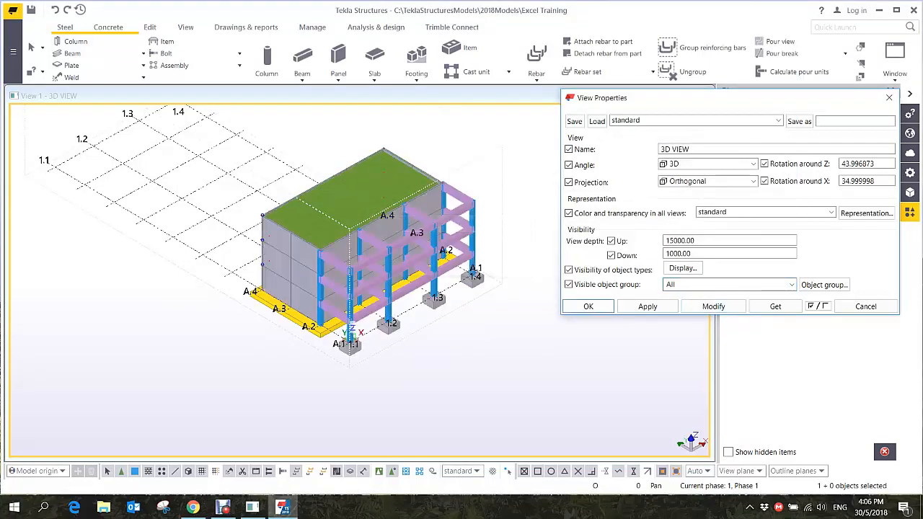
pyautogui.click(588, 307)
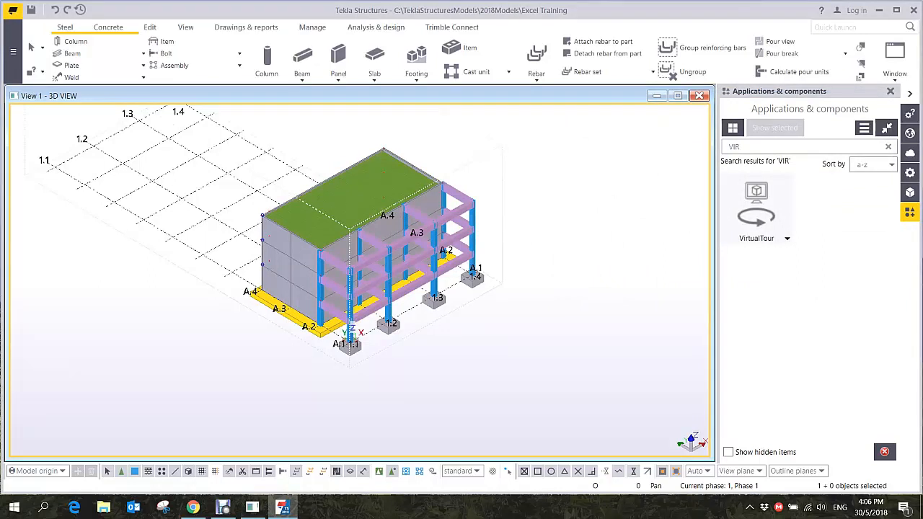
# - Check the list of visible object groups in the 3D view's properties, leaving the settings unchanged
pyautogui.doubleClick(448, 368)
pyautogui.click(792, 285)
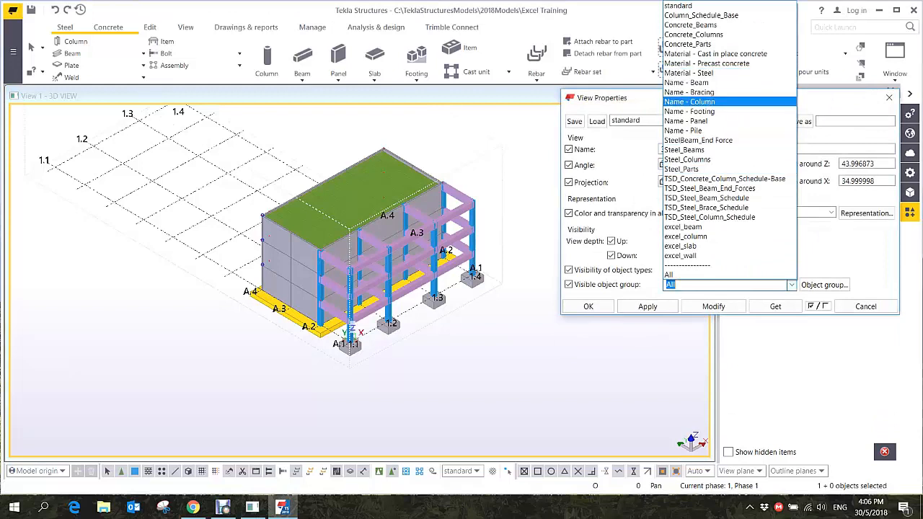
pyautogui.click(865, 307)
pyautogui.click(865, 307)
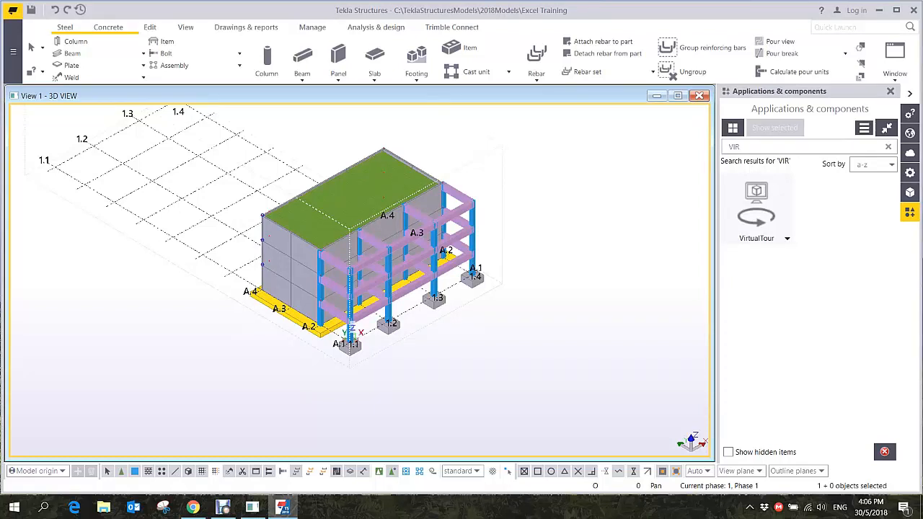
# - In File Explorer, open C:\TeklaStructures\2018\Environments\se_asia\system, look through its settings files and close the window
pyautogui.press('super+e')
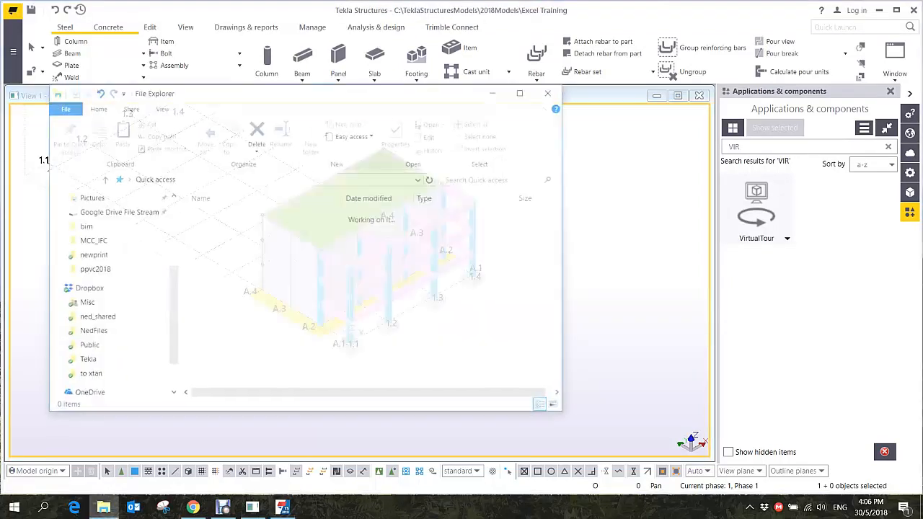
pyautogui.press('super+Up')
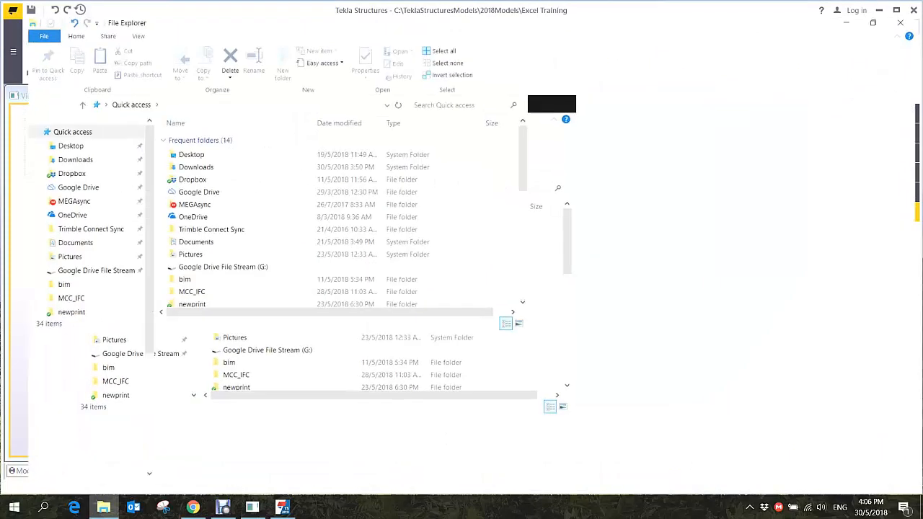
pyautogui.scroll(-4, 65, 288)
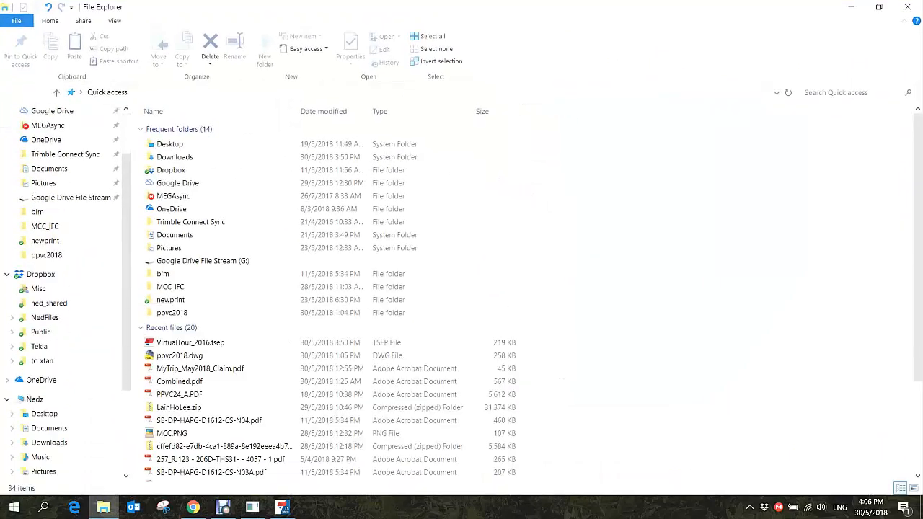
pyautogui.click(48, 385)
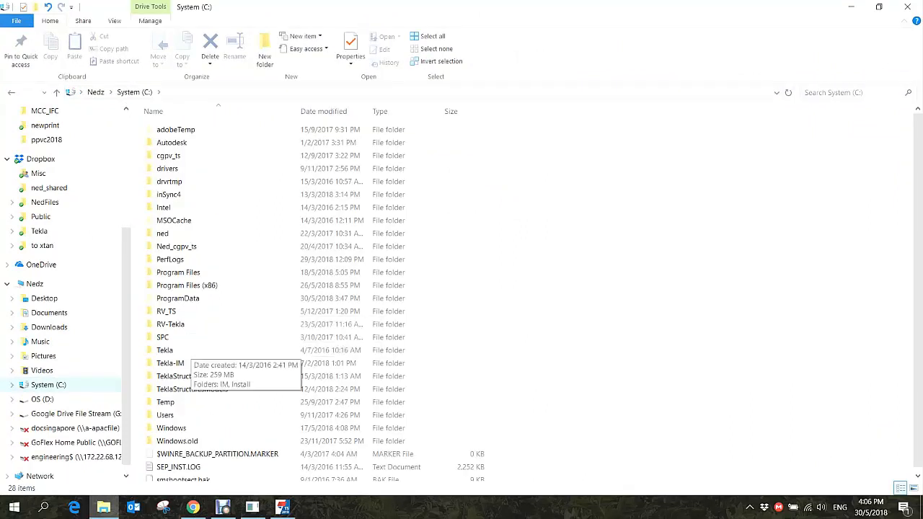
pyautogui.doubleClick(180, 376)
pyautogui.doubleClick(164, 207)
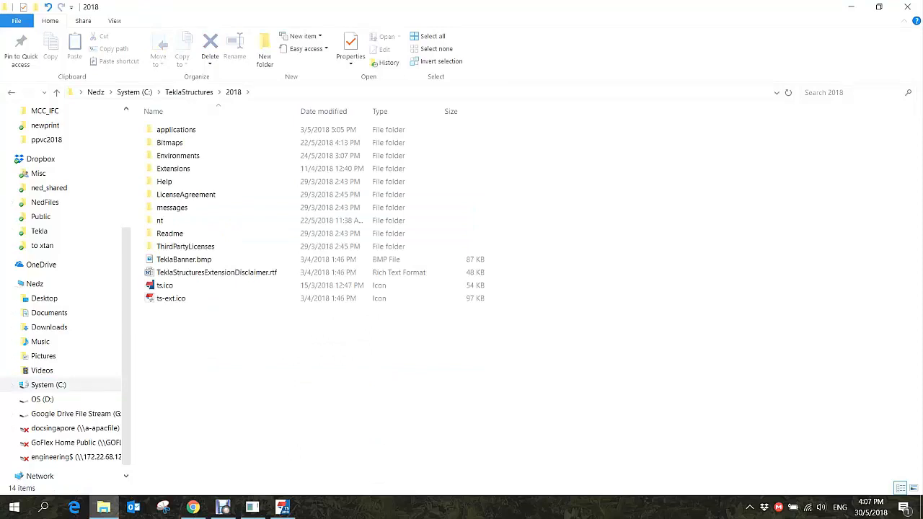
pyautogui.doubleClick(178, 155)
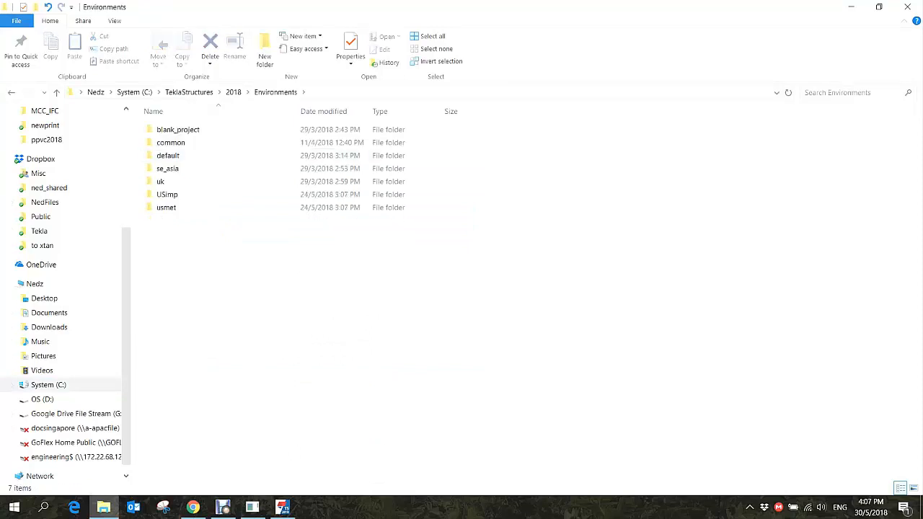
pyautogui.doubleClick(168, 169)
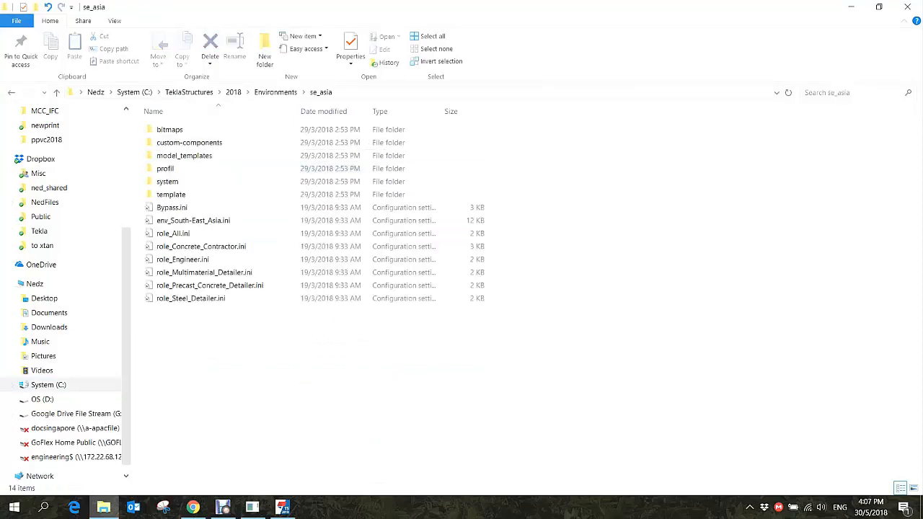
pyautogui.doubleClick(167, 181)
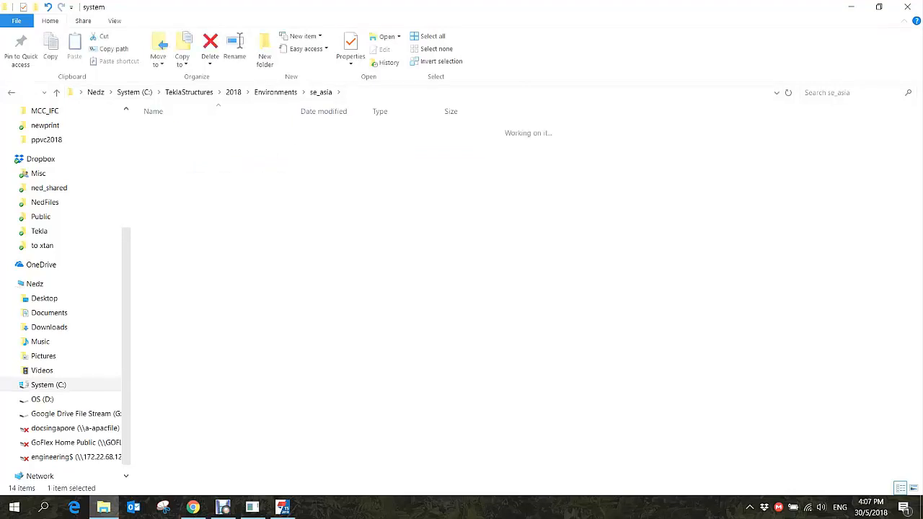
pyautogui.scroll(-20, 317, 296)
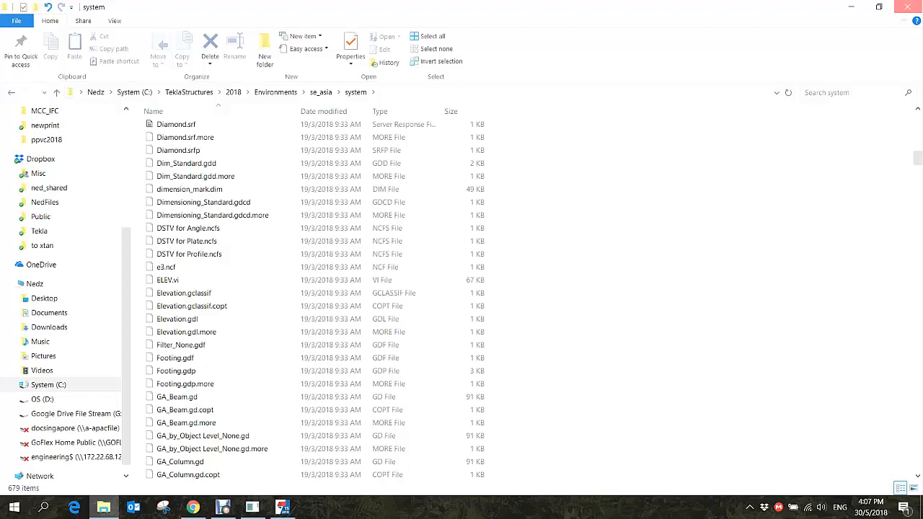
pyautogui.click(908, 6)
# - Set the selection filter to excel_wall
pyautogui.moveTo(361, 252); pyautogui.dragTo(372, 280, button='middle')
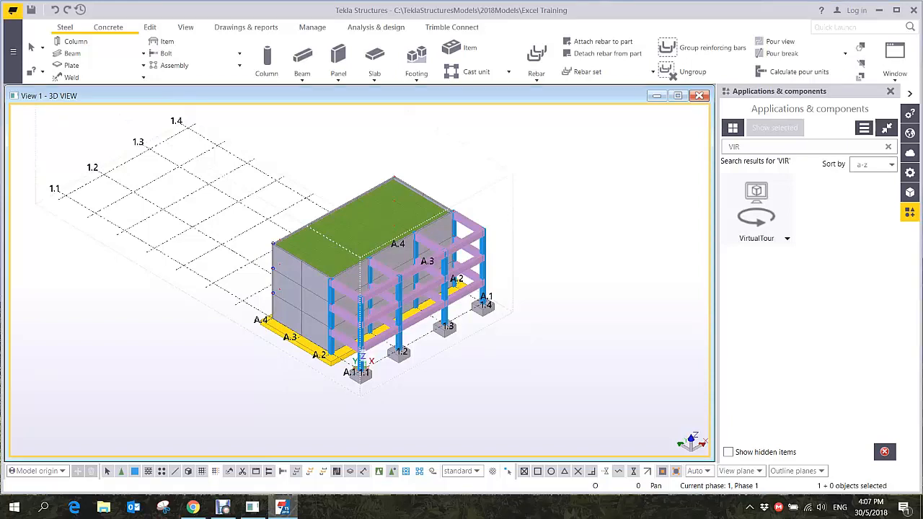
pyautogui.moveTo(399, 353); pyautogui.dragTo(388, 385, button='middle')
pyautogui.scroll(1, 315, 346)
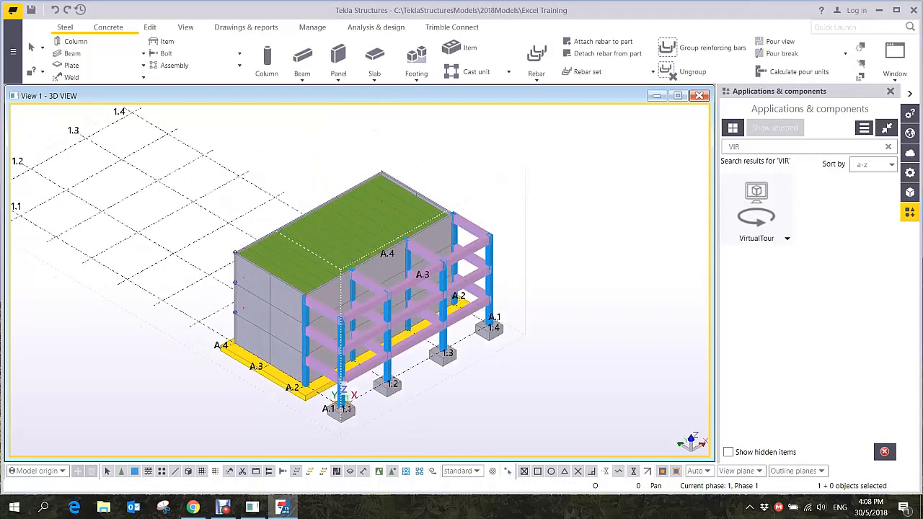
pyautogui.click(474, 471)
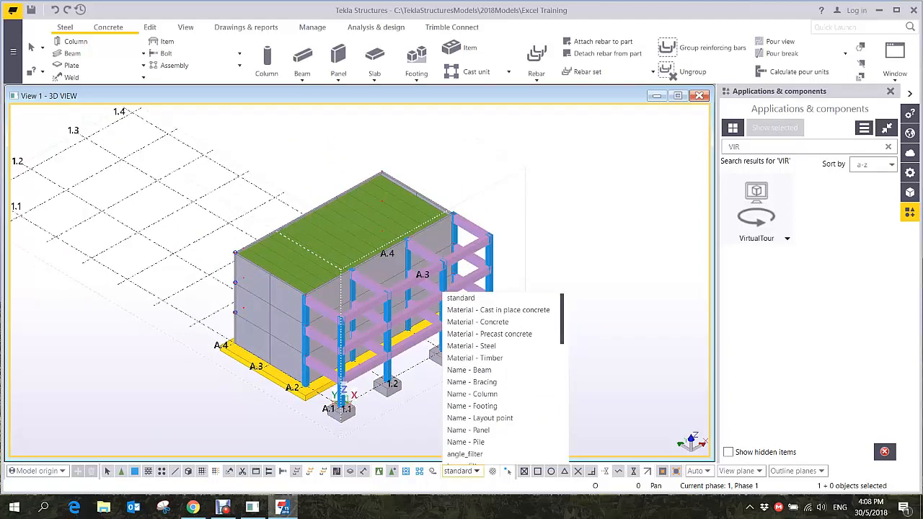
pyautogui.scroll(-10, 505, 375)
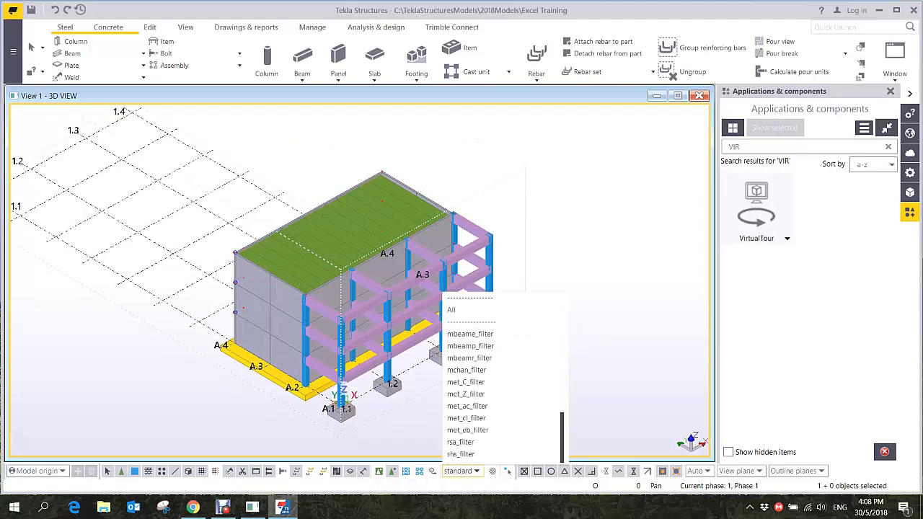
pyautogui.scroll(6, 505, 376)
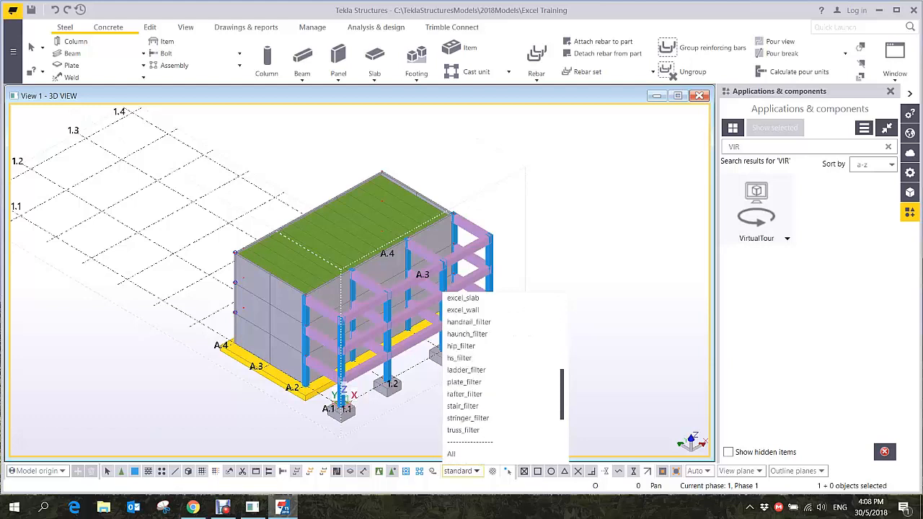
pyautogui.scroll(-1, 505, 375)
pyautogui.scroll(-3, 505, 375)
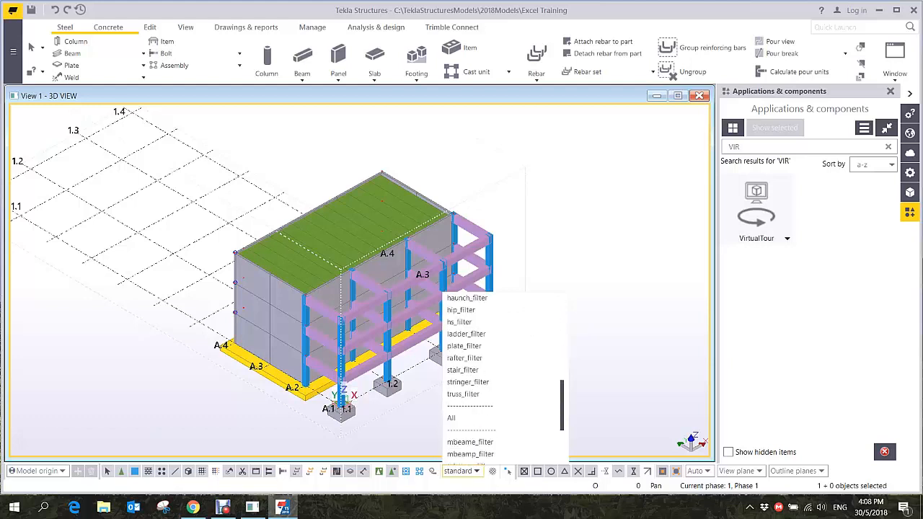
pyautogui.scroll(-3, 505, 375)
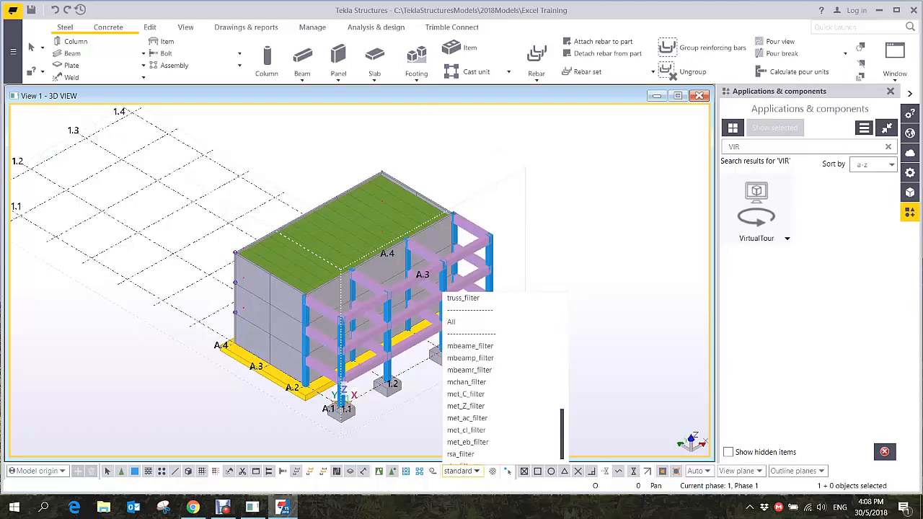
pyautogui.scroll(2, 505, 376)
pyautogui.scroll(5, 505, 375)
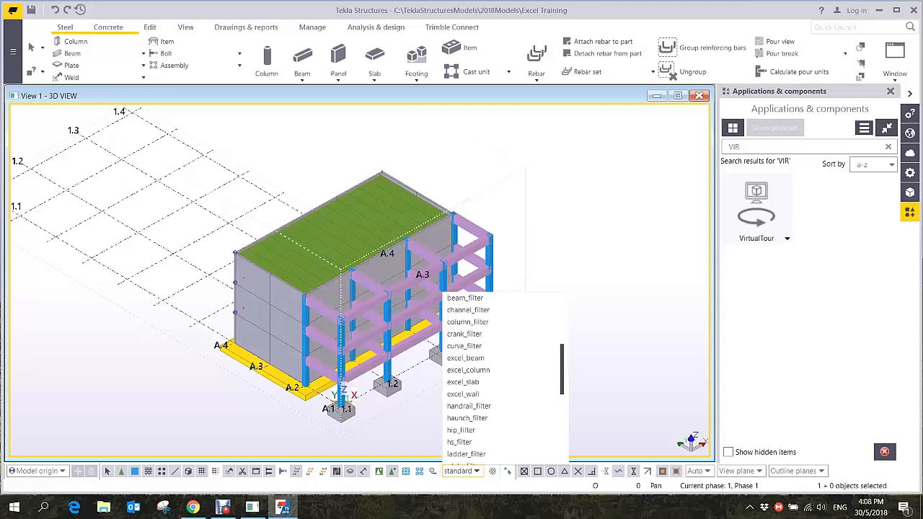
pyautogui.click(463, 395)
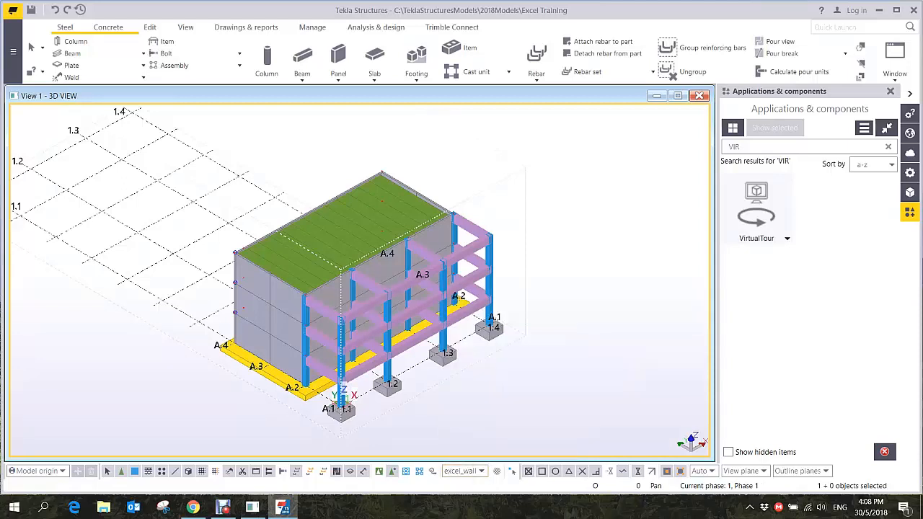
# - Try the excel_wall selection filter by area-selecting the whole model, clearing the selection each time
pyautogui.moveTo(117, 116); pyautogui.dragTo(600, 459)
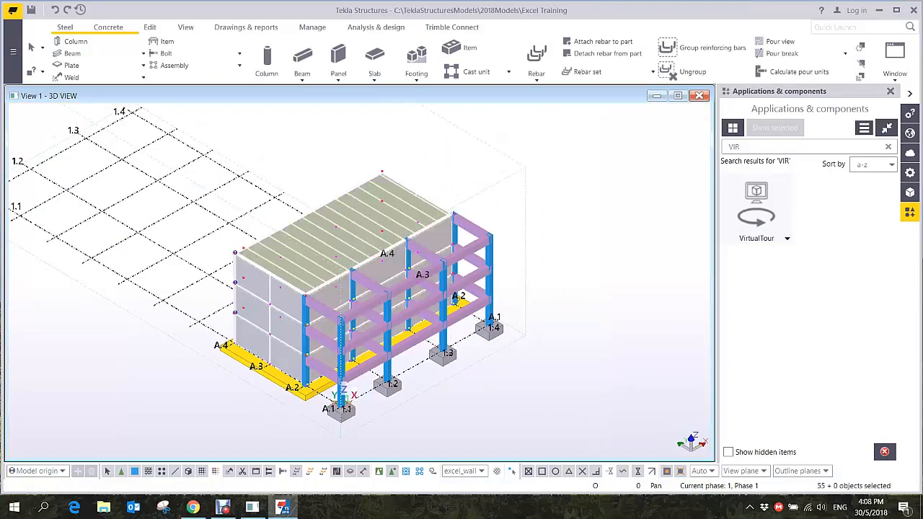
pyautogui.click(613, 180)
pyautogui.moveTo(171, 130); pyautogui.dragTo(584, 440)
pyautogui.click(628, 162)
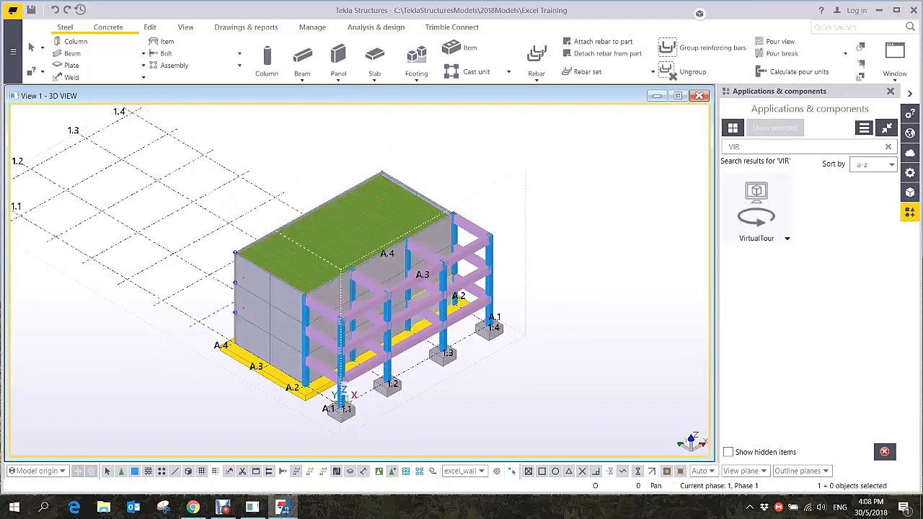
# - Render the 3D view so that only selected parts are shown and area-select the whole building with the wall filter active
pyautogui.hotkey('ctrl', '5')
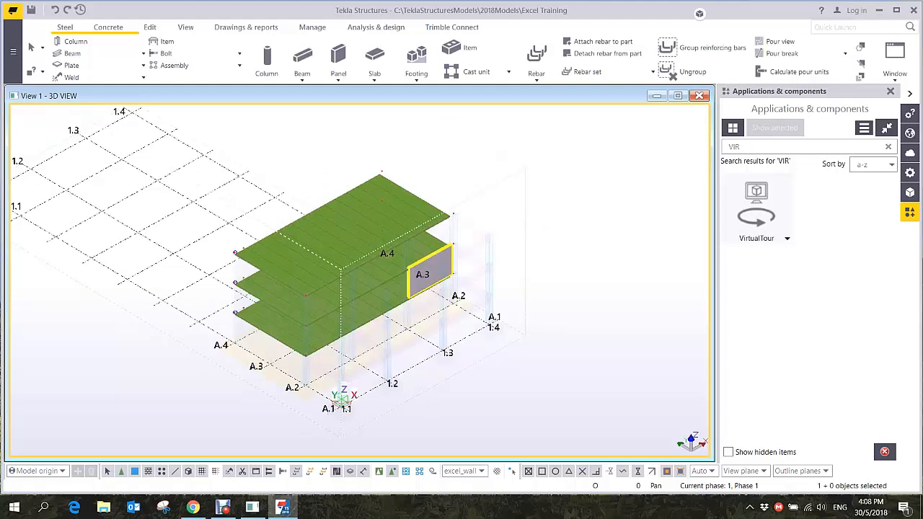
pyautogui.moveTo(189, 107); pyautogui.dragTo(573, 428)
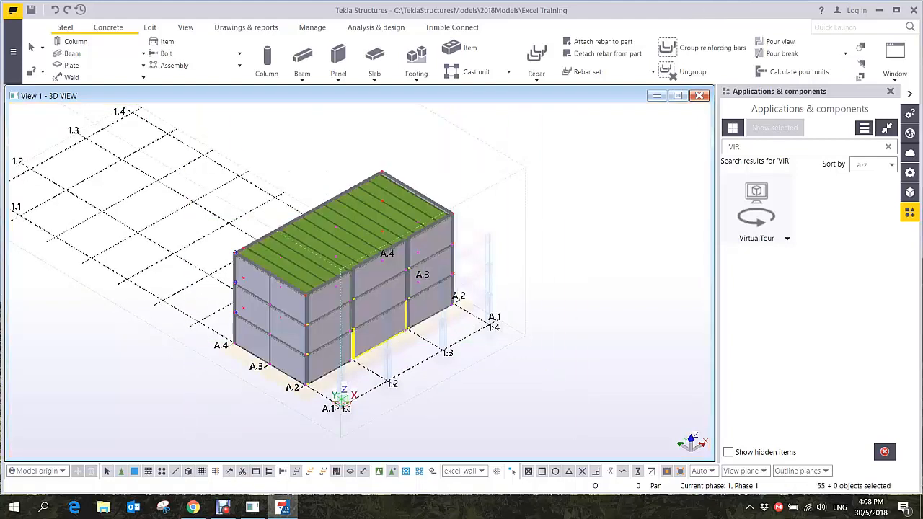
pyautogui.scroll(3, 386, 341)
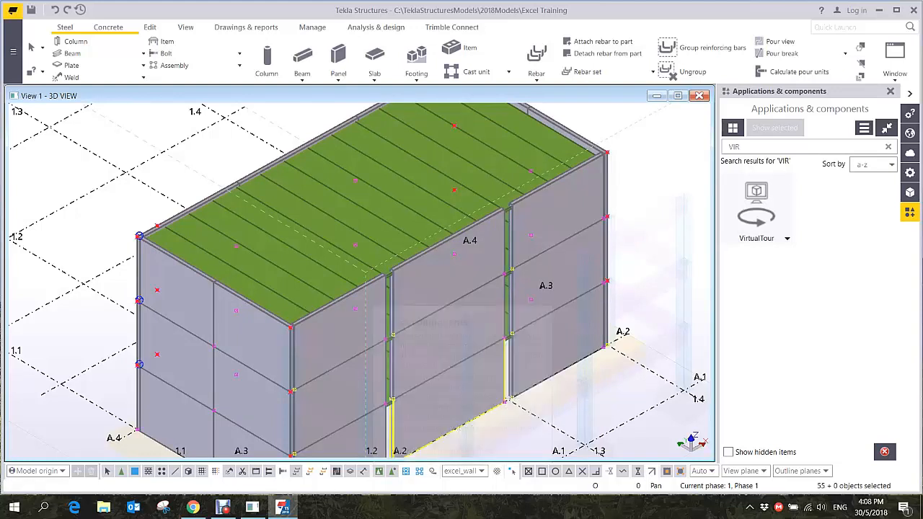
pyautogui.scroll(-2, 368, 365)
pyautogui.moveTo(175, 162); pyautogui.dragTo(519, 432)
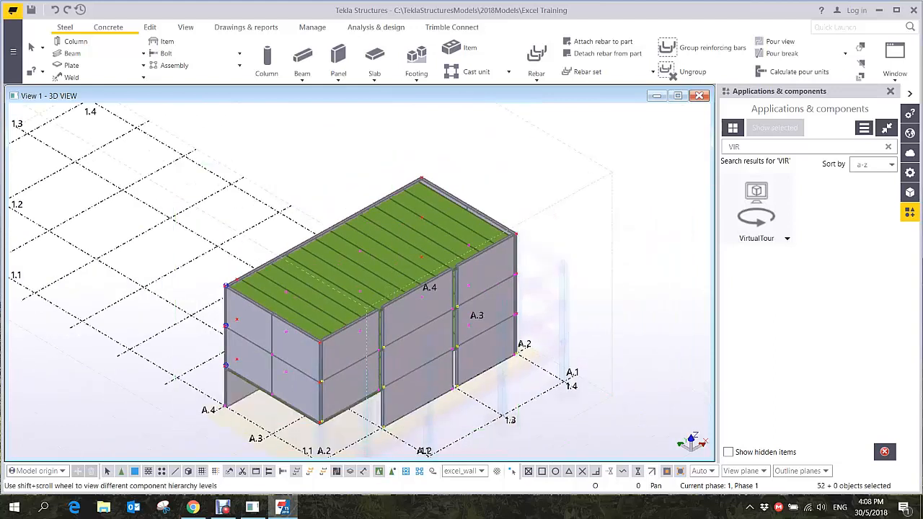
pyautogui.moveTo(519, 432); pyautogui.dragTo(527, 379, button='middle')
pyautogui.scroll(-3, 527, 379)
pyautogui.moveTo(274, 155); pyautogui.dragTo(605, 393)
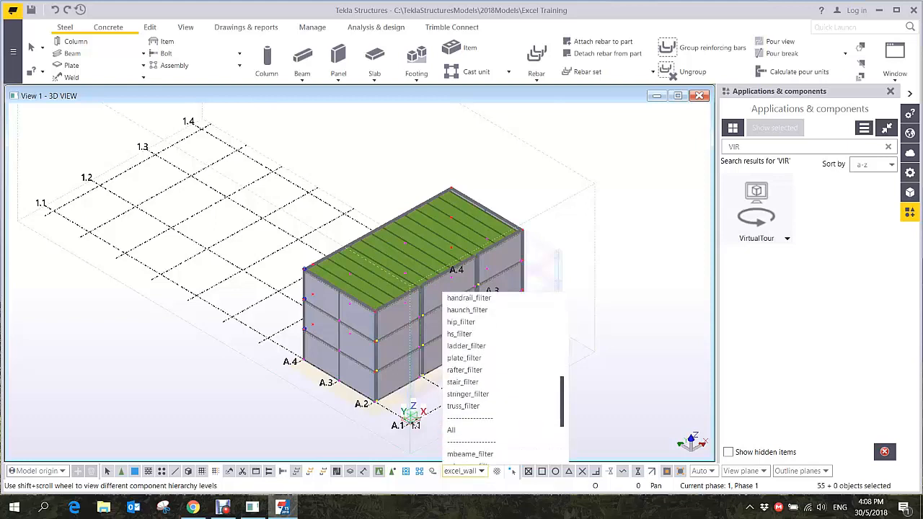
# - Change the selection filter to excel_column, area-select the whole building and inspect the selected columns and slabs
pyautogui.scroll(10, 505, 375)
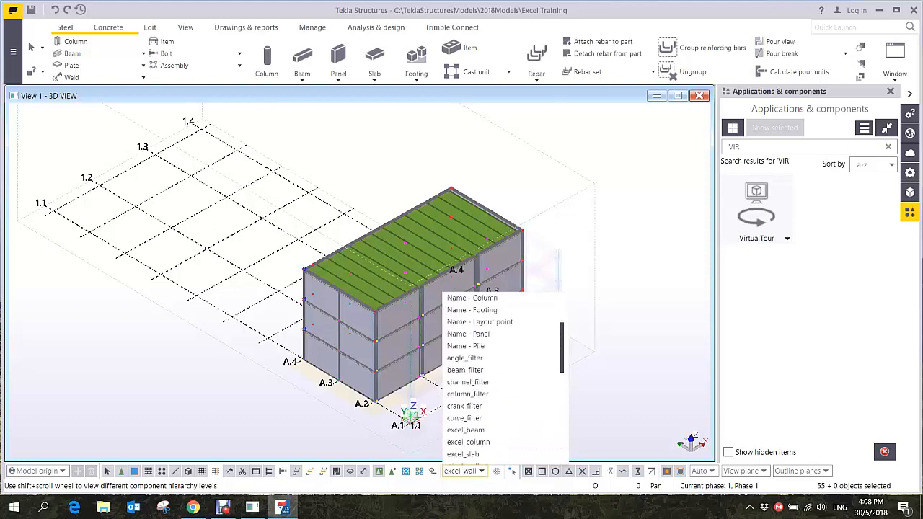
pyautogui.click(468, 442)
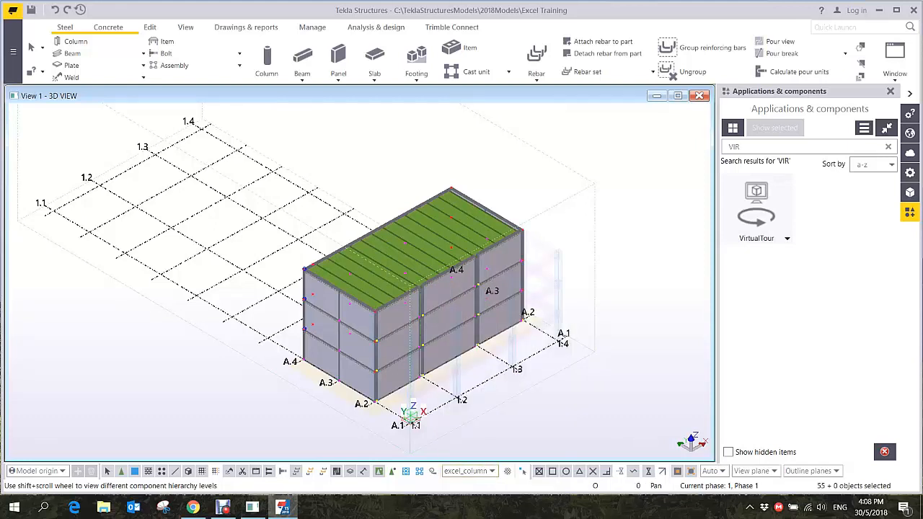
pyautogui.moveTo(216, 156); pyautogui.dragTo(678, 456)
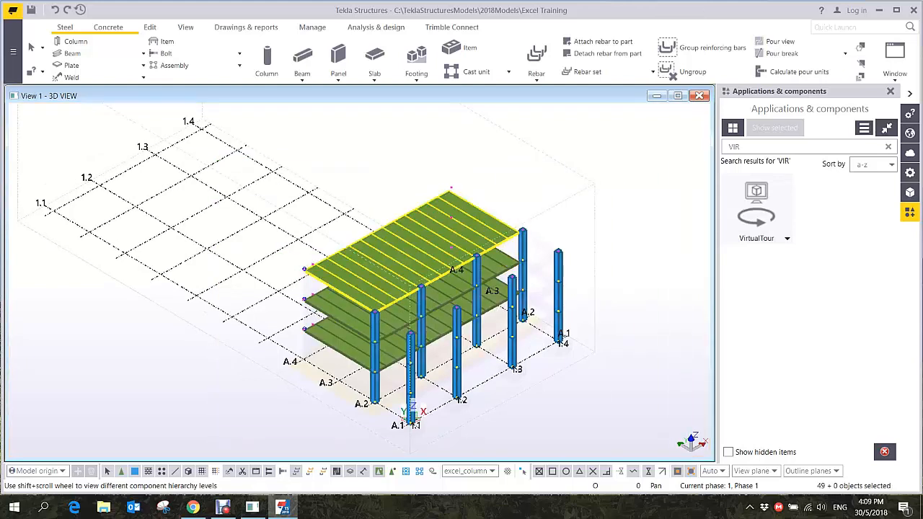
pyautogui.scroll(8, 303, 271)
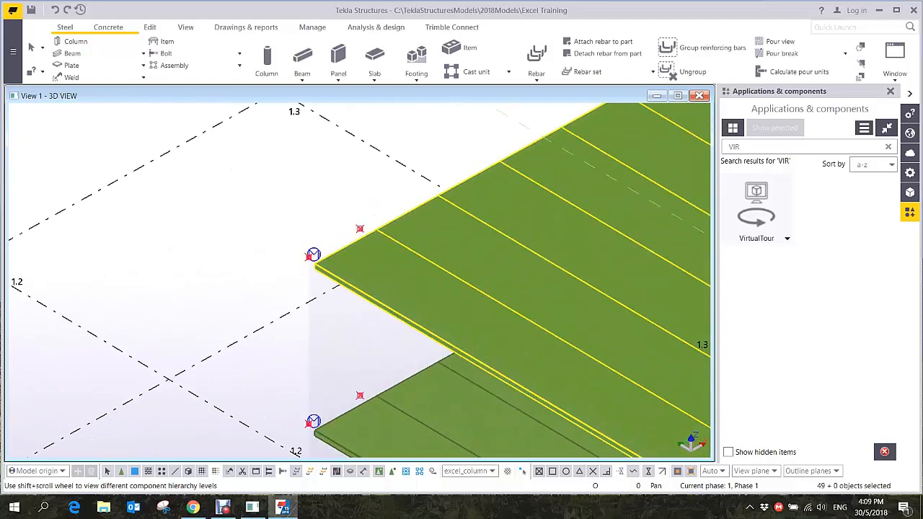
pyautogui.scroll(-8, 312, 260)
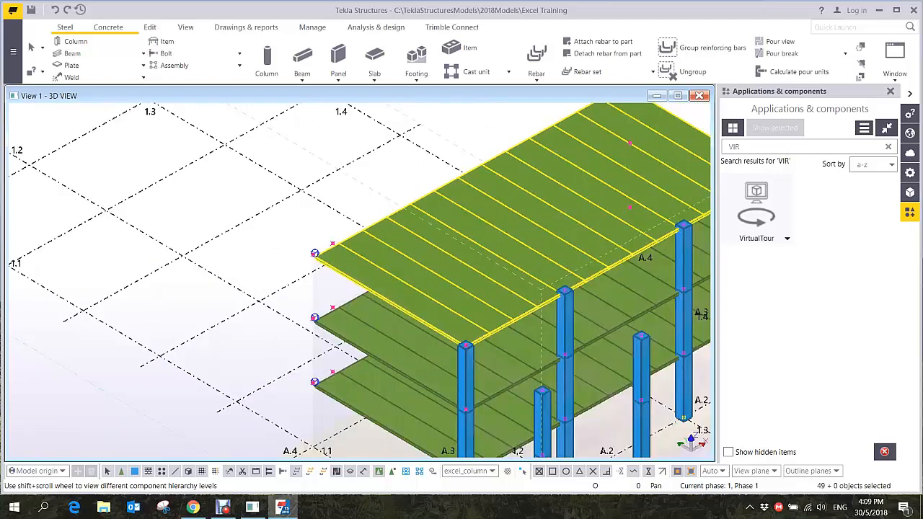
# - Hide component symbols both in the model and in components through the 3D view's display settings
pyautogui.scroll(5, 292, 267)
pyautogui.doubleClick(293, 268)
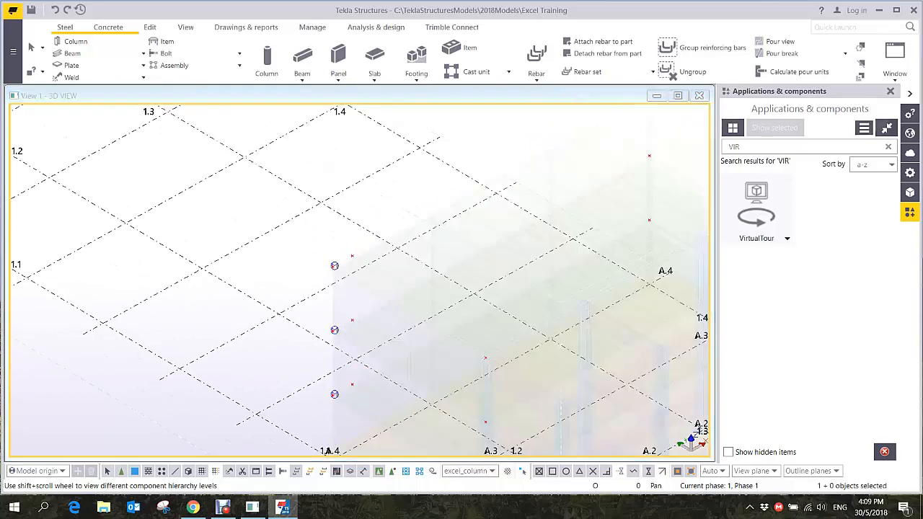
pyautogui.click(683, 267)
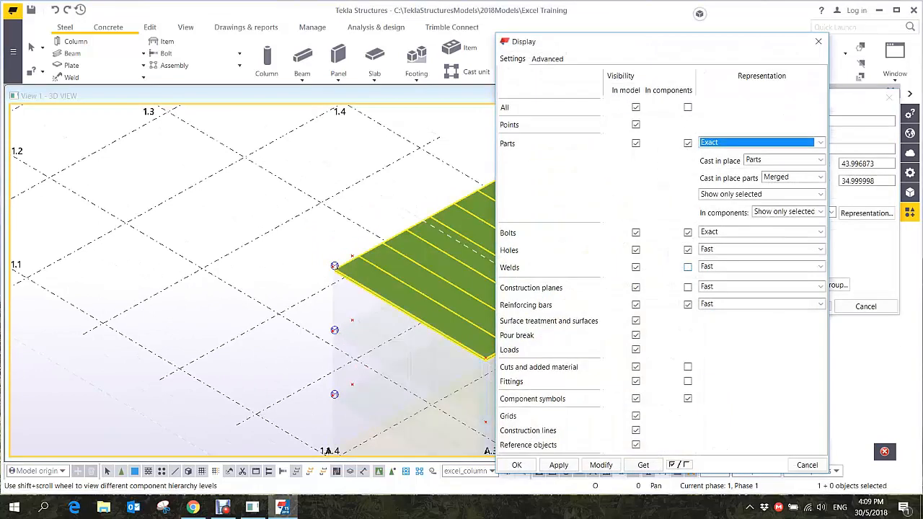
pyautogui.click(635, 398)
pyautogui.click(687, 398)
pyautogui.click(601, 465)
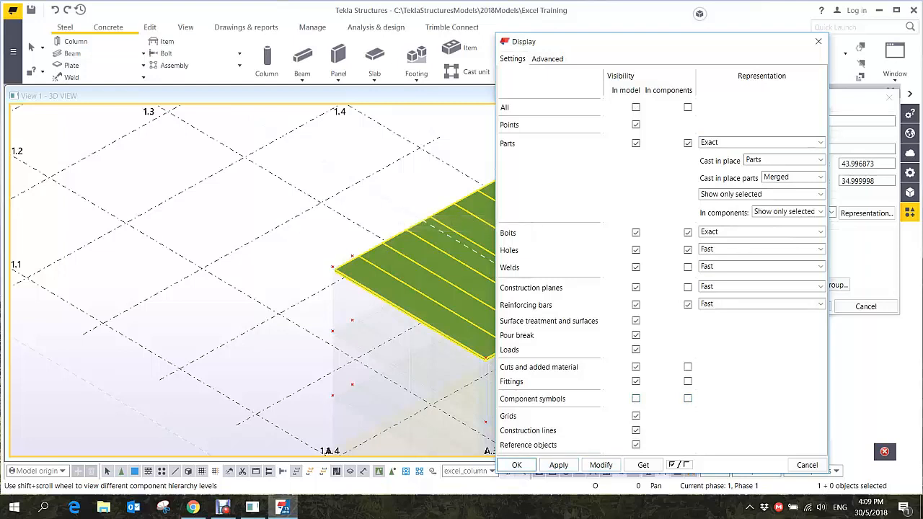
pyautogui.click(517, 464)
pyautogui.click(587, 305)
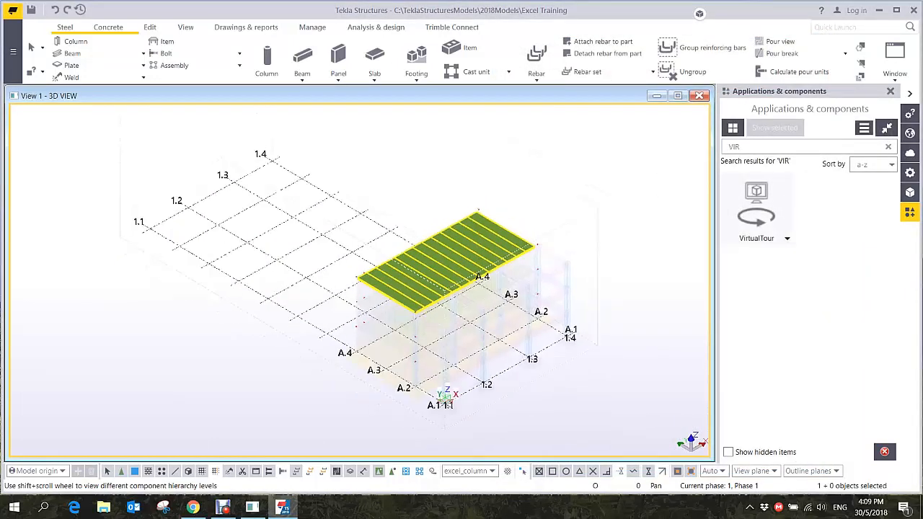
# - Area-select the building with the column filter, change the selection filter to excel_slab and area-select the building again
pyautogui.moveTo(274, 165); pyautogui.dragTo(632, 454)
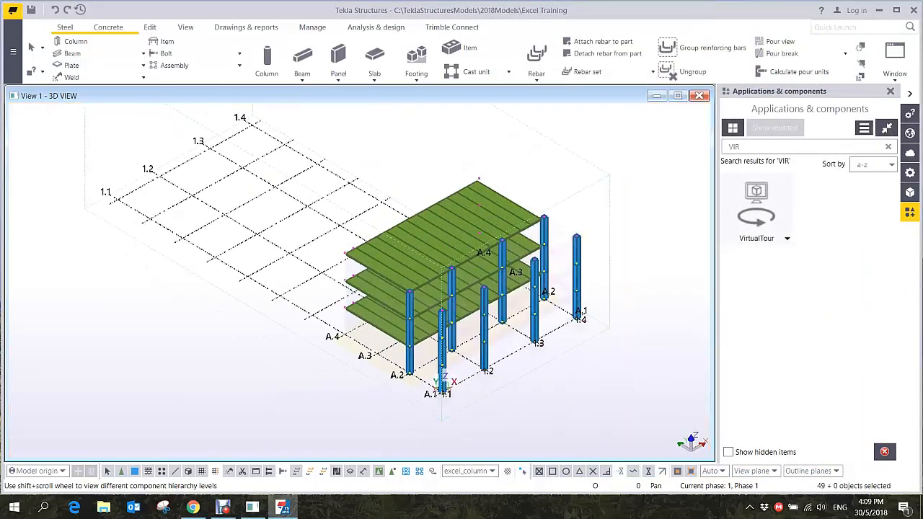
pyautogui.press('Delete')
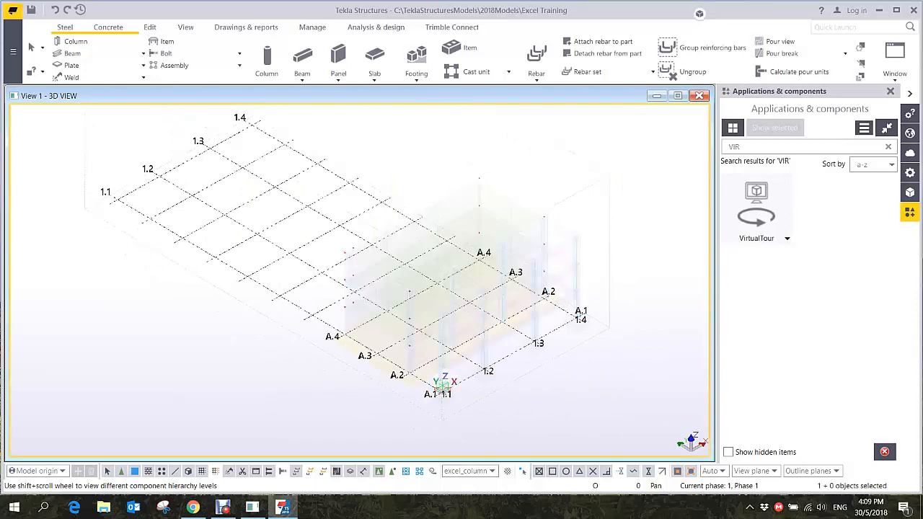
pyautogui.click(493, 471)
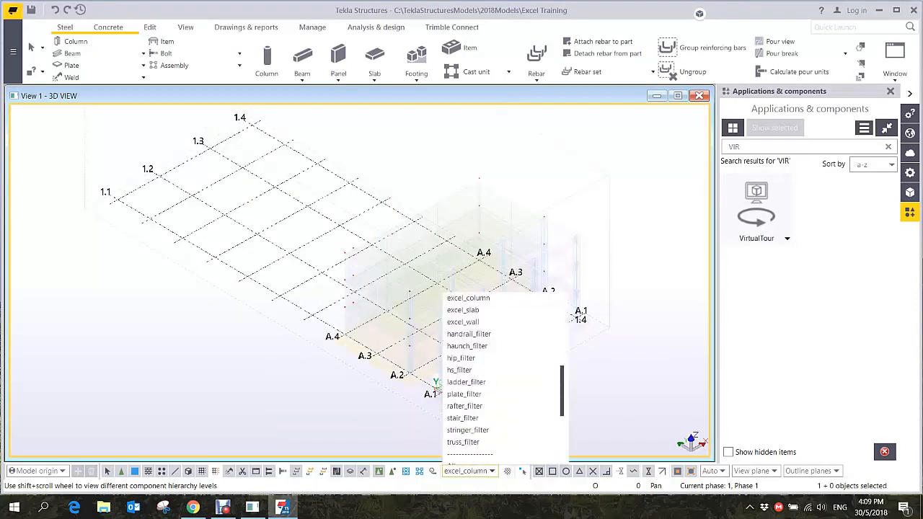
pyautogui.scroll(-1, 505, 375)
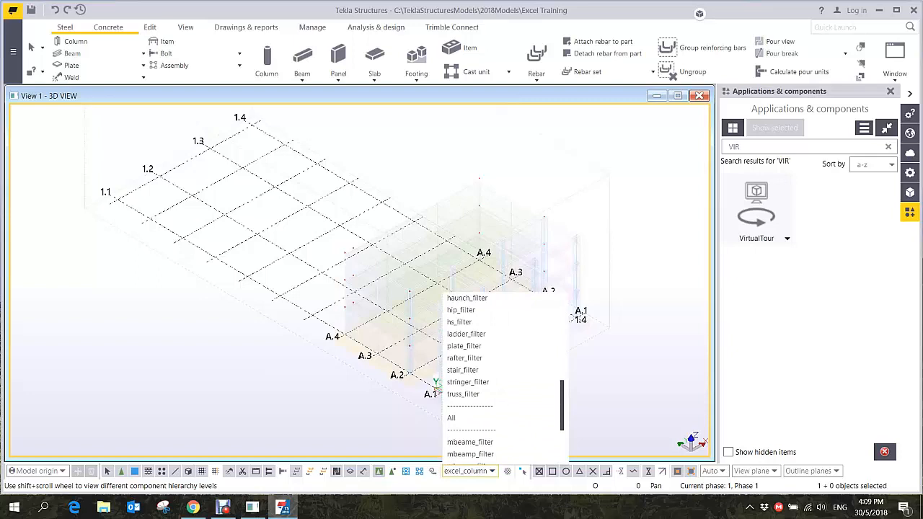
pyautogui.scroll(3, 505, 375)
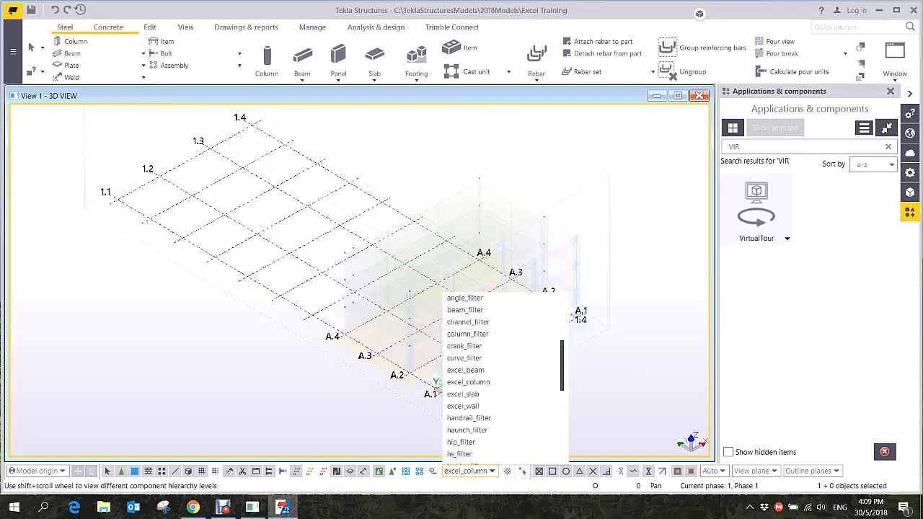
pyautogui.click(463, 394)
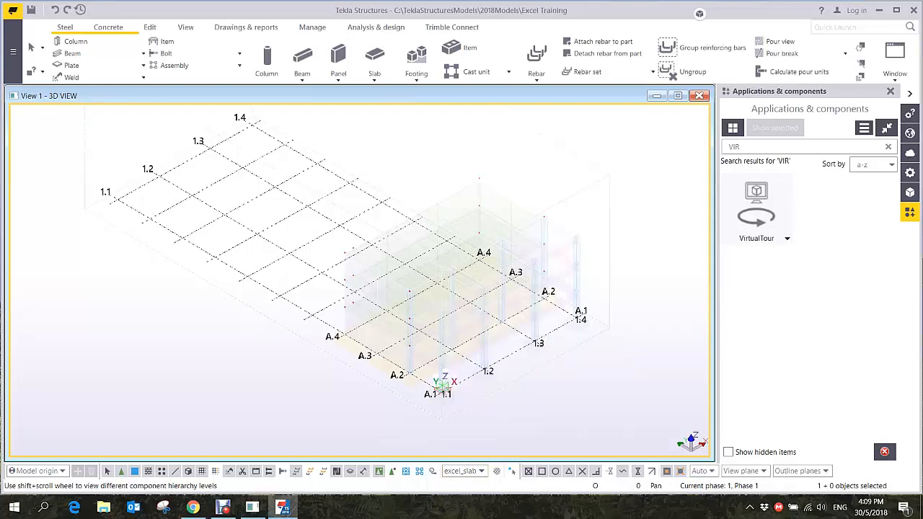
pyautogui.moveTo(288, 142); pyautogui.dragTo(649, 450)
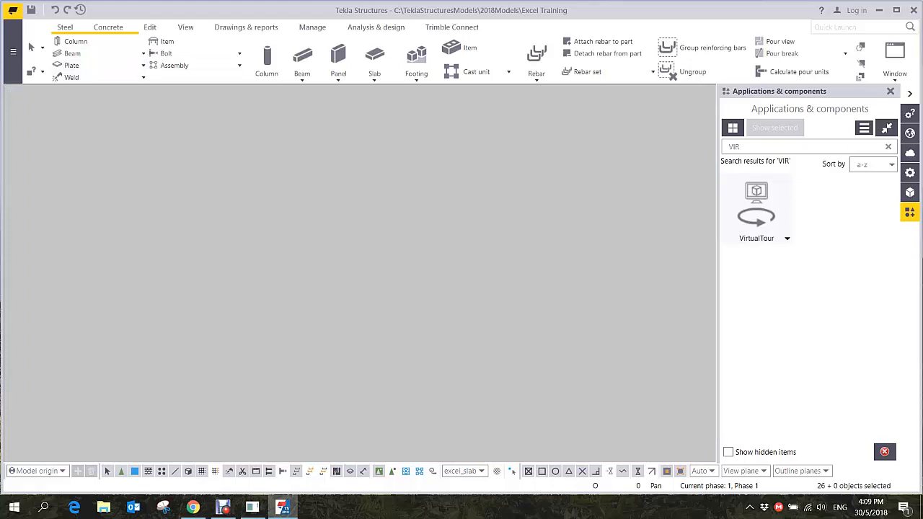
# - Reopen the 3D view from the list of model views
pyautogui.hotkey('ctrl', 'i')
pyautogui.click(410, 255)
pyautogui.click(516, 105)
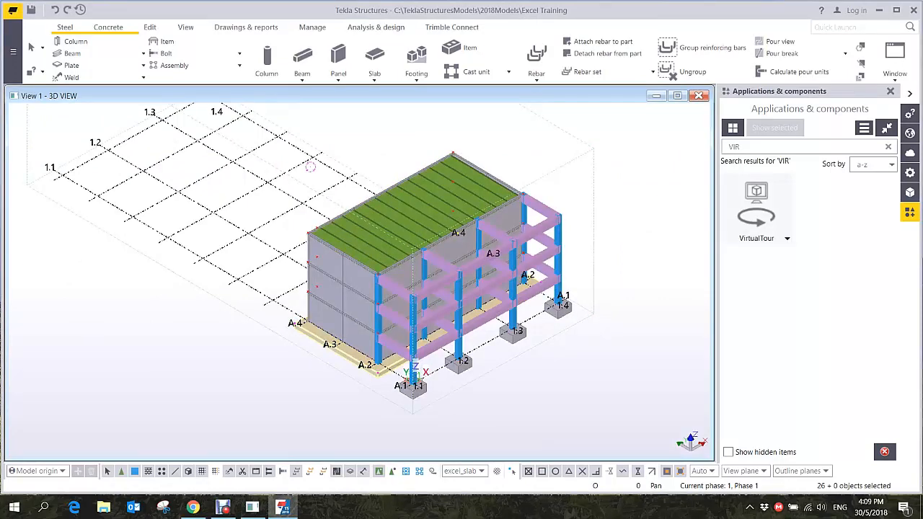
# - Examine which parts the excel_slab filter picks by area-selecting the whole building from both directions
pyautogui.click(311, 168)
pyautogui.scroll(2, 310, 167)
pyautogui.moveTo(310, 168); pyautogui.dragTo(240, 122, button='middle')
pyautogui.scroll(-2, 249, 112)
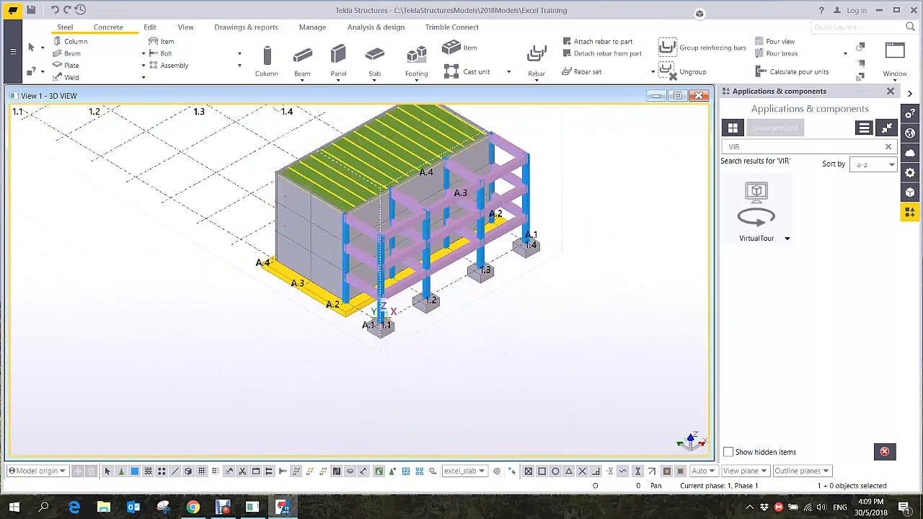
pyautogui.scroll(-2, 249, 180)
pyautogui.moveTo(246, 180); pyautogui.dragTo(576, 448)
pyautogui.scroll(3, 322, 256)
pyautogui.moveTo(322, 256); pyautogui.dragTo(252, 151, button='middle')
pyautogui.scroll(-2, 278, 168)
pyautogui.click(279, 169)
pyautogui.scroll(1, 278, 169)
pyautogui.scroll(1, 375, 288)
pyautogui.moveTo(566, 153)
pyautogui.mouseDown()
pyautogui.moveTo(505, 206)
pyautogui.moveTo(248, 351)
pyautogui.mouseUp()
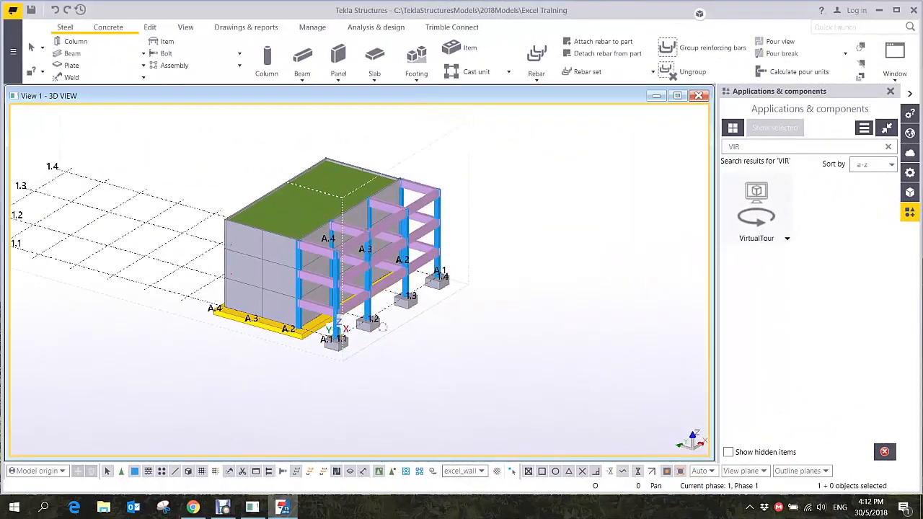
# - Set the selection filter to All and the 3D view's visible object group to excel_wall, and test it by area-selecting the walls
pyautogui.doubleClick(577, 328)
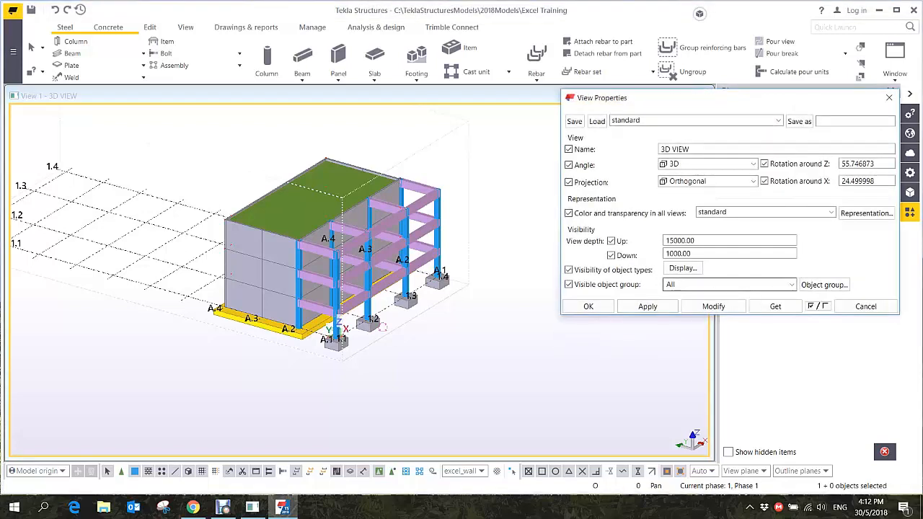
pyautogui.click(482, 472)
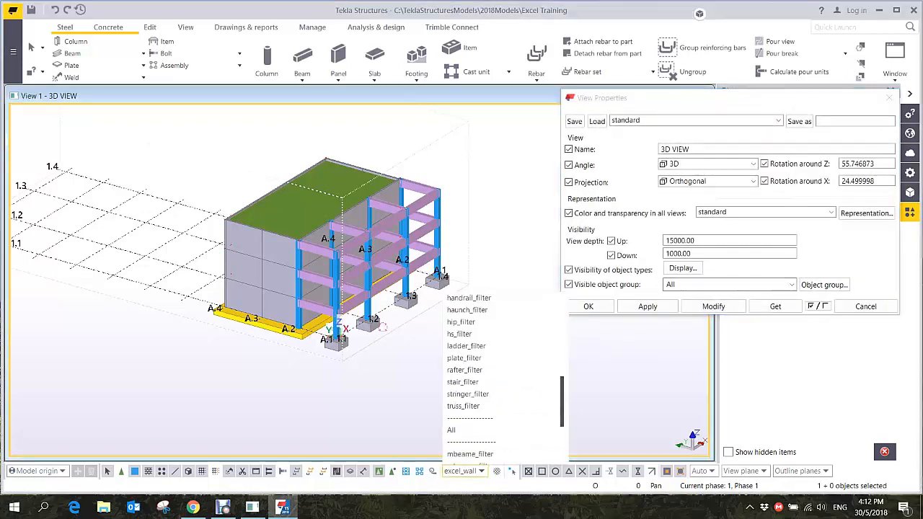
pyautogui.click(453, 430)
pyautogui.click(728, 284)
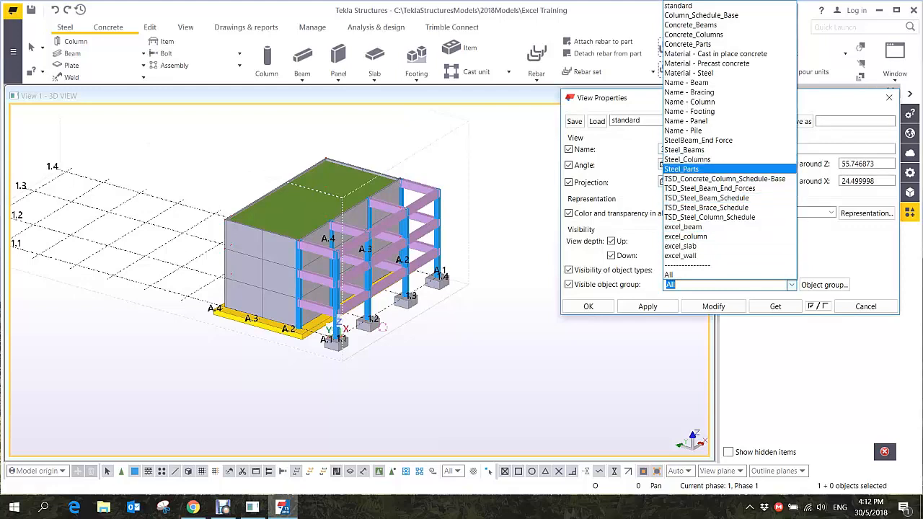
pyautogui.click(680, 256)
pyautogui.click(714, 307)
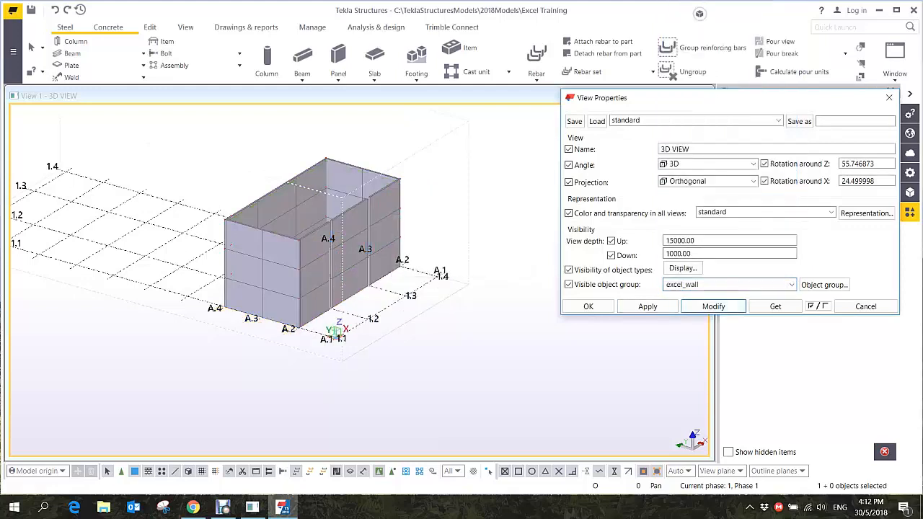
pyautogui.moveTo(150, 146); pyautogui.dragTo(438, 380)
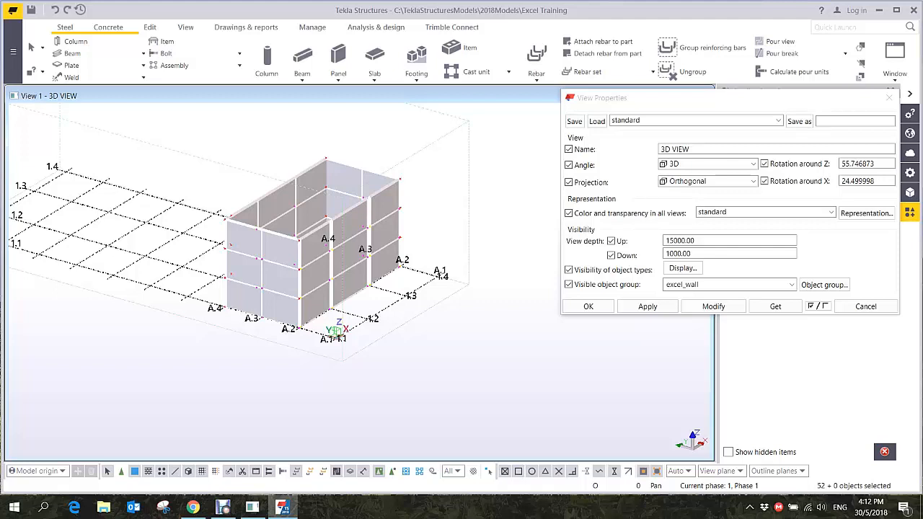
pyautogui.click(209, 137)
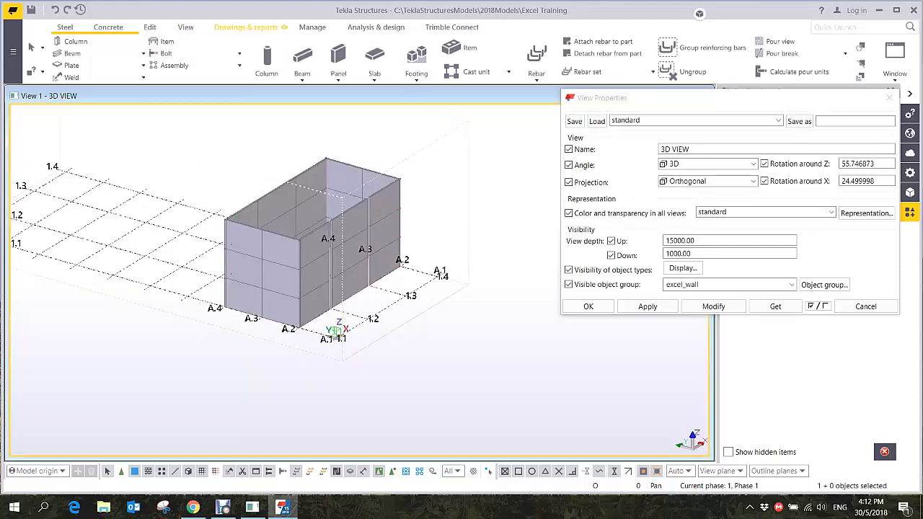
# - Run numbering on the modified objects in the model
pyautogui.click(245, 27)
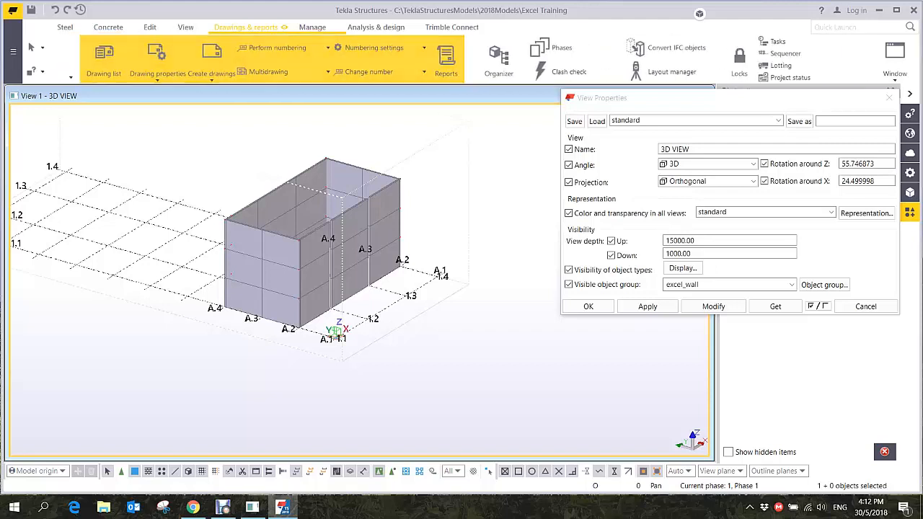
pyautogui.click(257, 48)
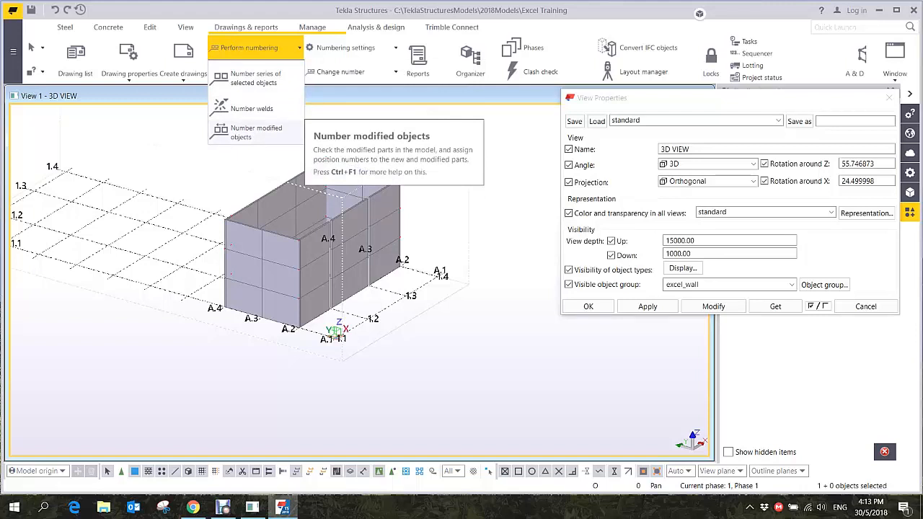
pyautogui.click(252, 132)
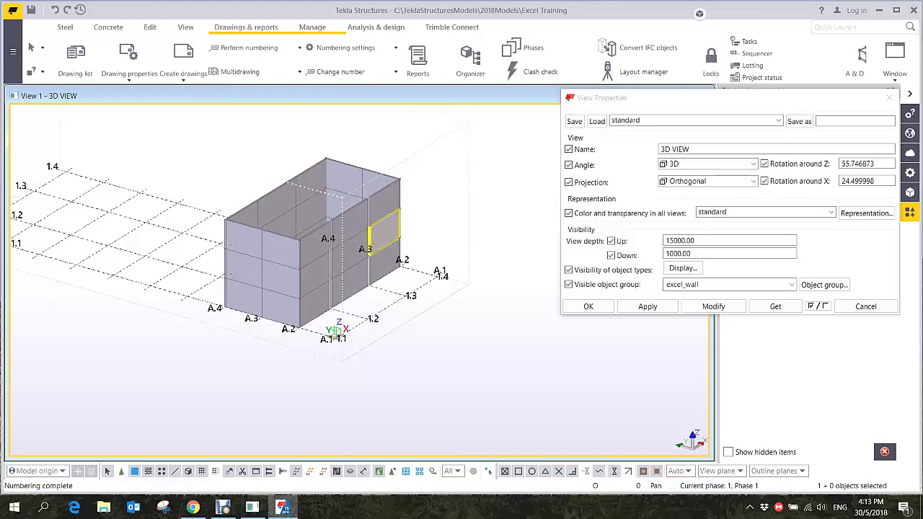
# - Select all visible walls, create a Cast Unit List report from the selected objects, and close the list after viewing it
pyautogui.moveTo(350, 227); pyautogui.dragTo(368, 225, button='middle')
pyautogui.click(418, 62)
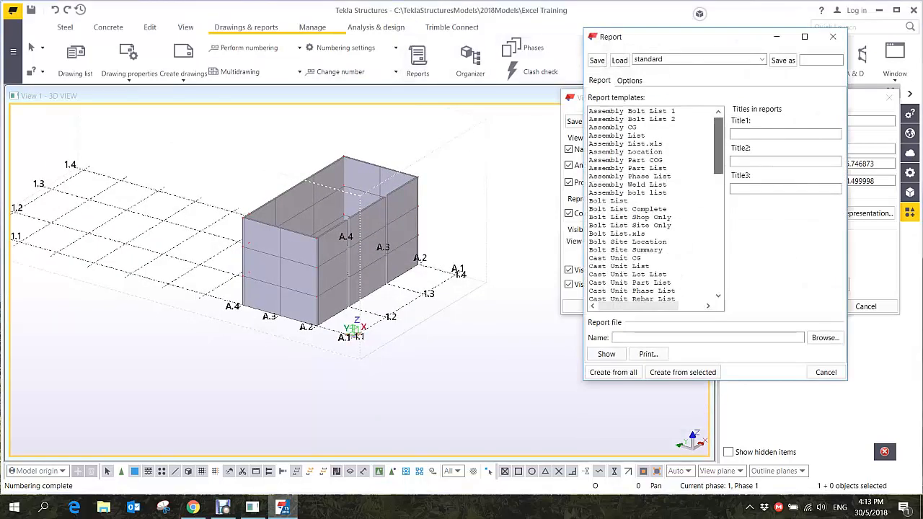
pyautogui.scroll(-5, 655, 206)
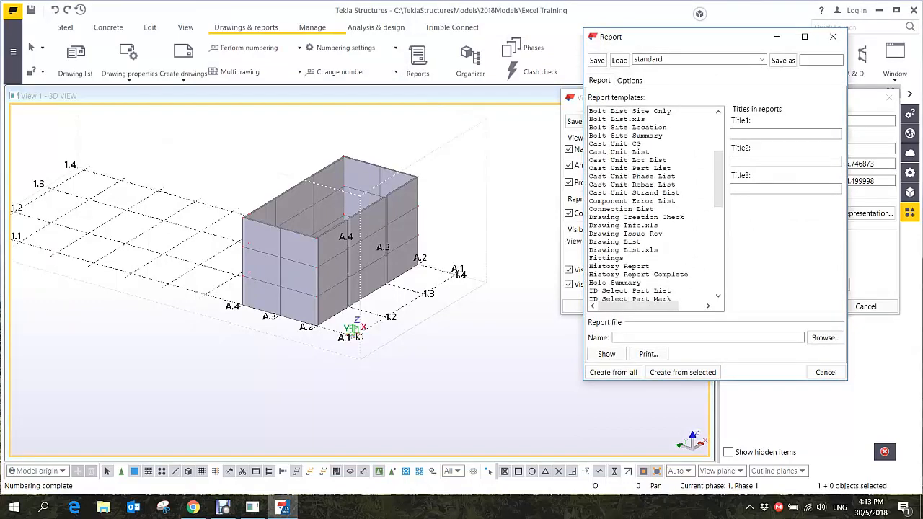
pyautogui.click(620, 153)
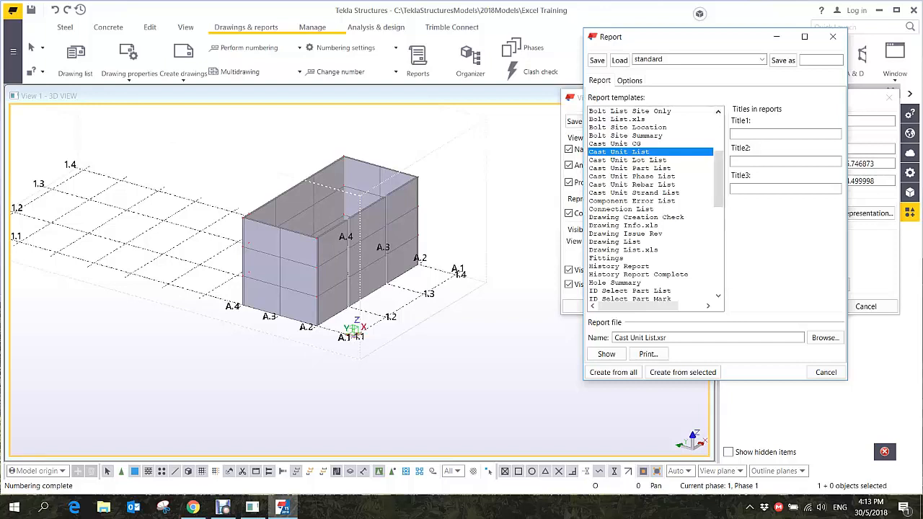
pyautogui.moveTo(202, 129); pyautogui.dragTo(476, 350)
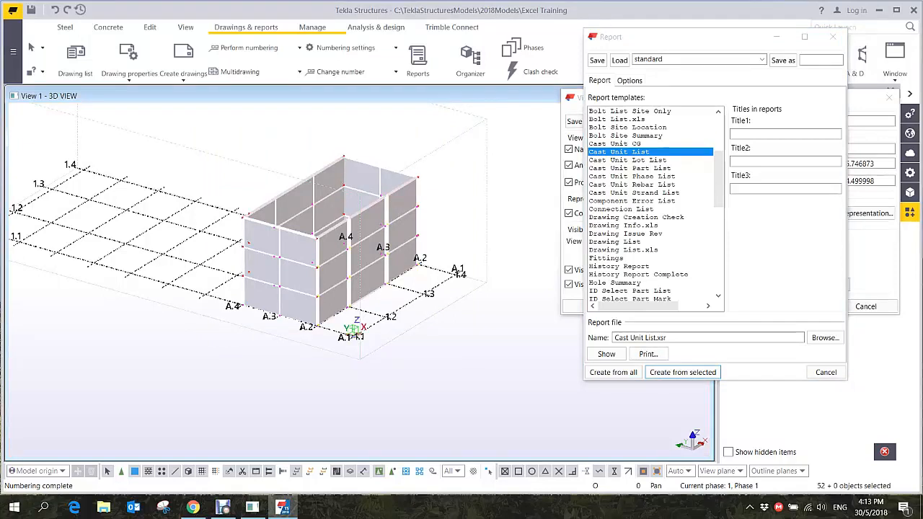
pyautogui.click(683, 372)
pyautogui.moveTo(288, 10); pyautogui.dragTo(255, 48)
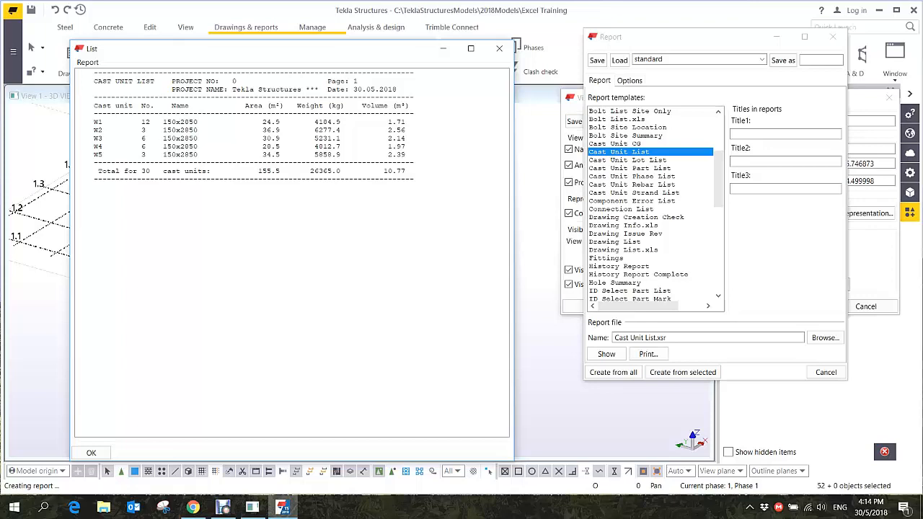
pyautogui.click(499, 49)
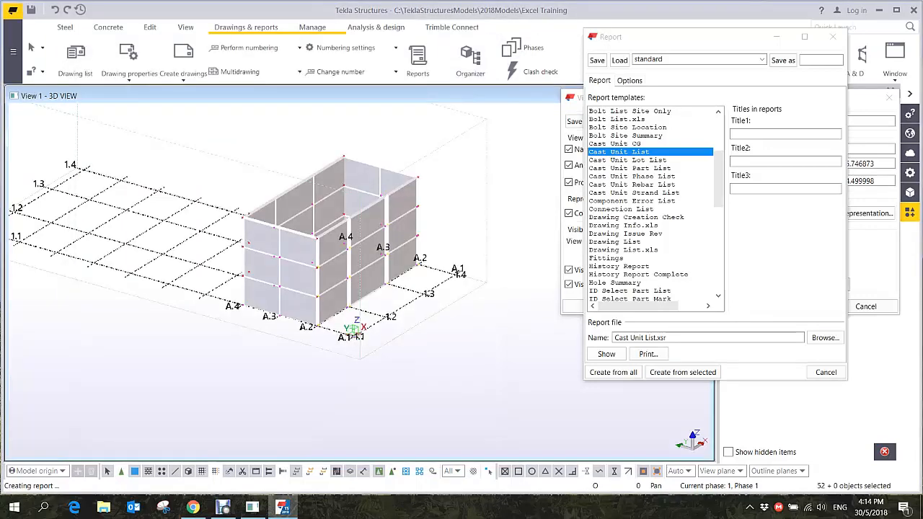
# - Set the 3D view's visible object group back to All and close the view properties
pyautogui.scroll(-2, 322, 271)
pyautogui.moveTo(692, 37); pyautogui.dragTo(489, 52)
pyautogui.click(729, 284)
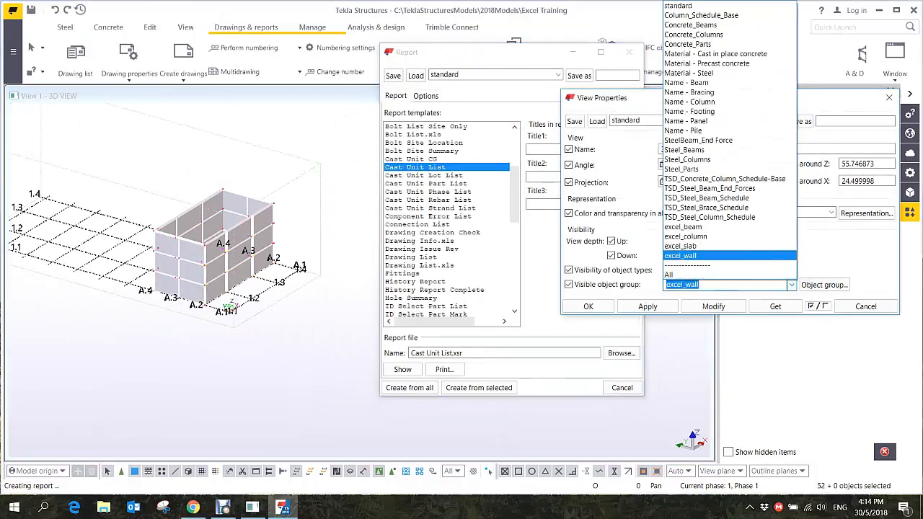
pyautogui.click(669, 275)
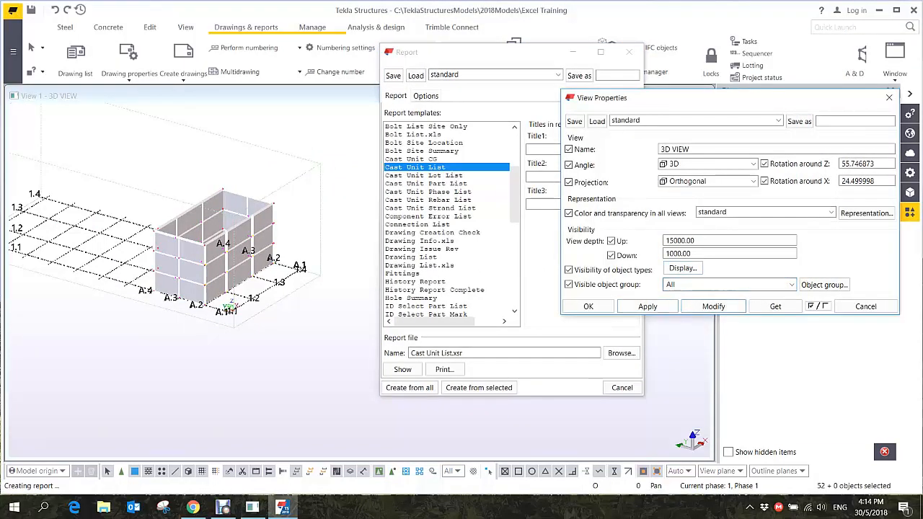
pyautogui.click(648, 306)
pyautogui.click(588, 307)
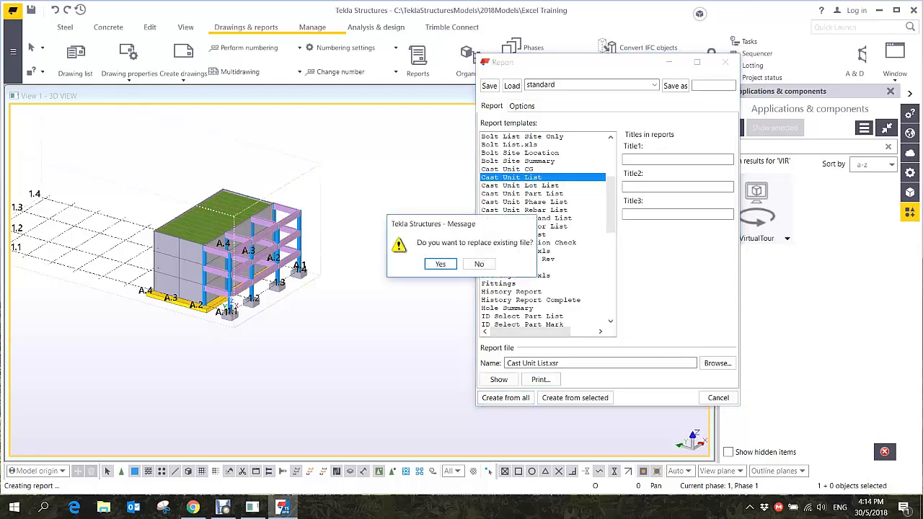
# - Create the Cast Unit List report from all objects, replacing the existing file, and close the list after viewing it
pyautogui.press('Return')
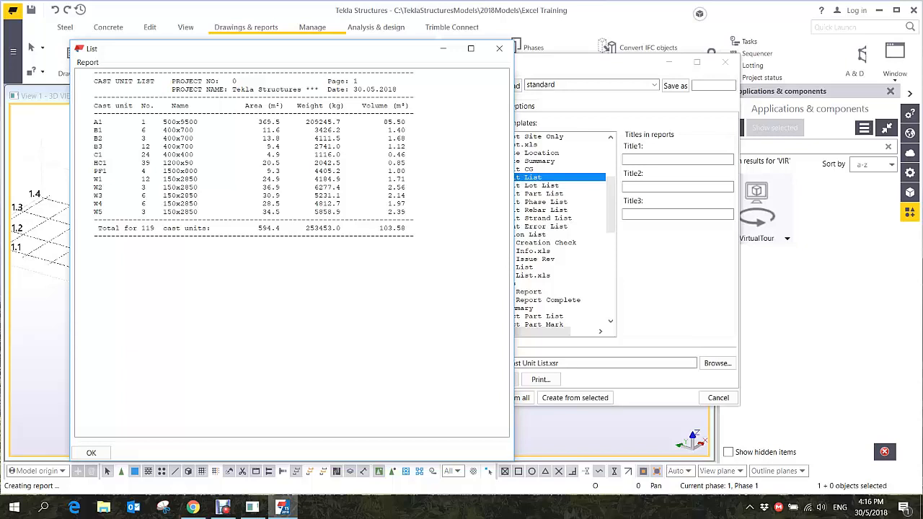
pyautogui.click(499, 48)
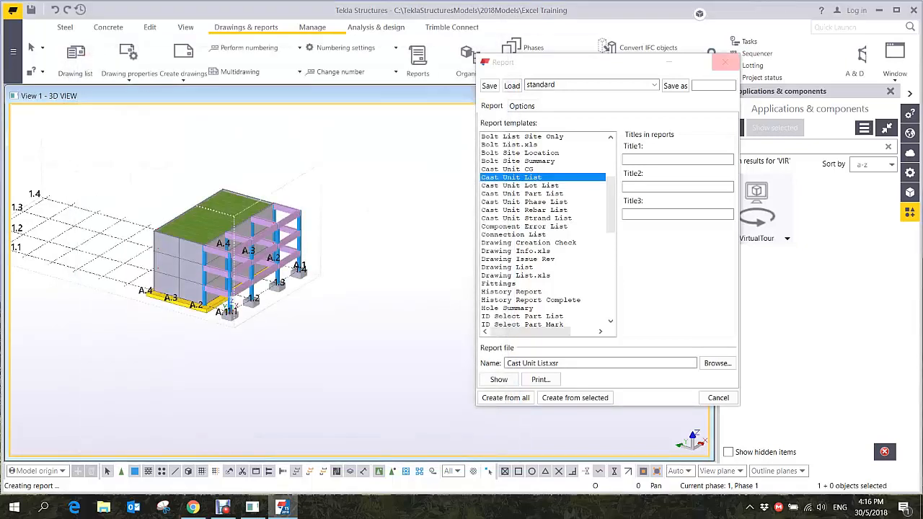
# - Try Take new number for new objects and Keep number if possible for modified objects in the numbering setup, closing it without applying
pyautogui.click(299, 47)
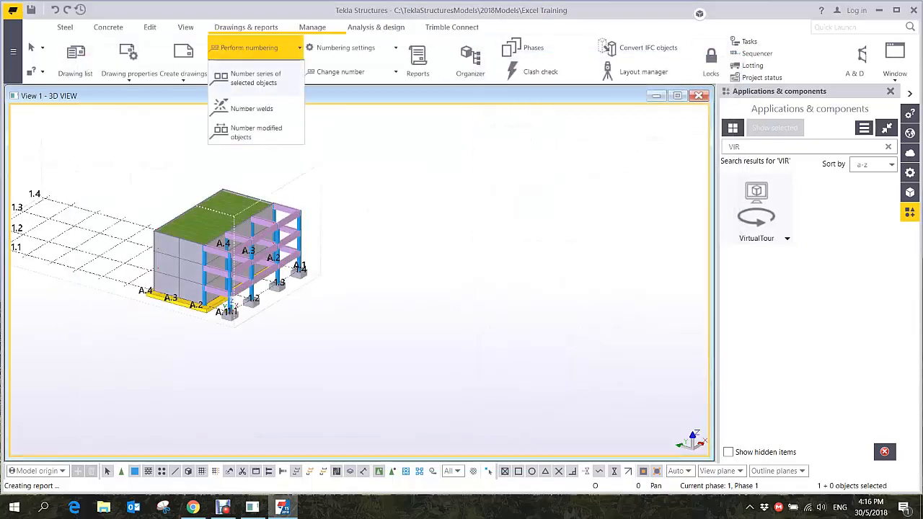
pyautogui.click(395, 47)
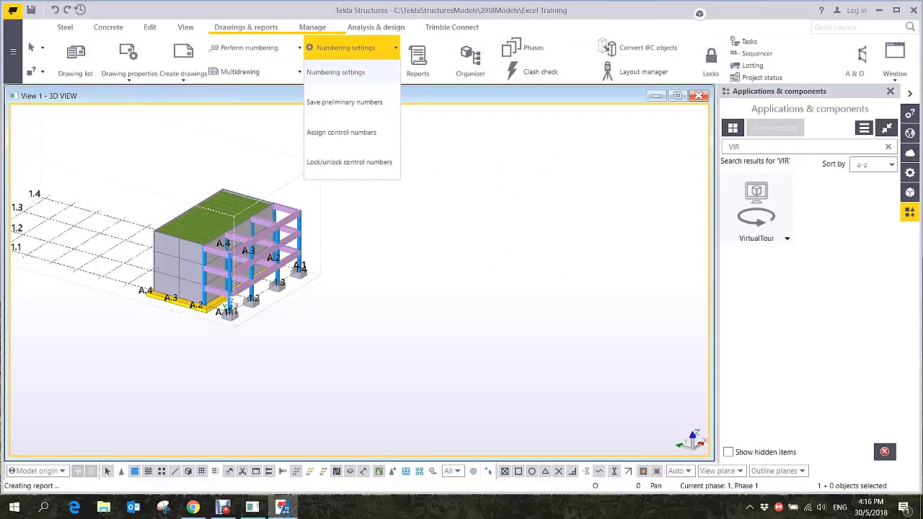
pyautogui.click(335, 72)
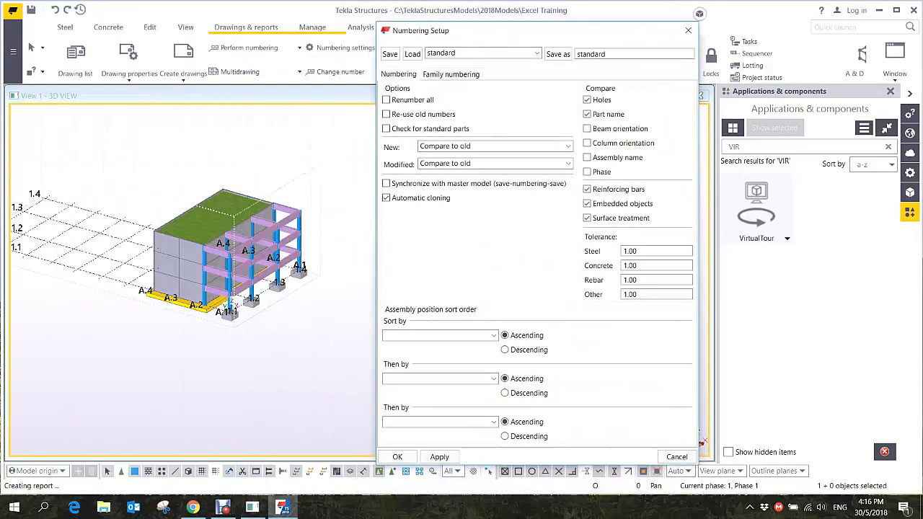
pyautogui.click(495, 146)
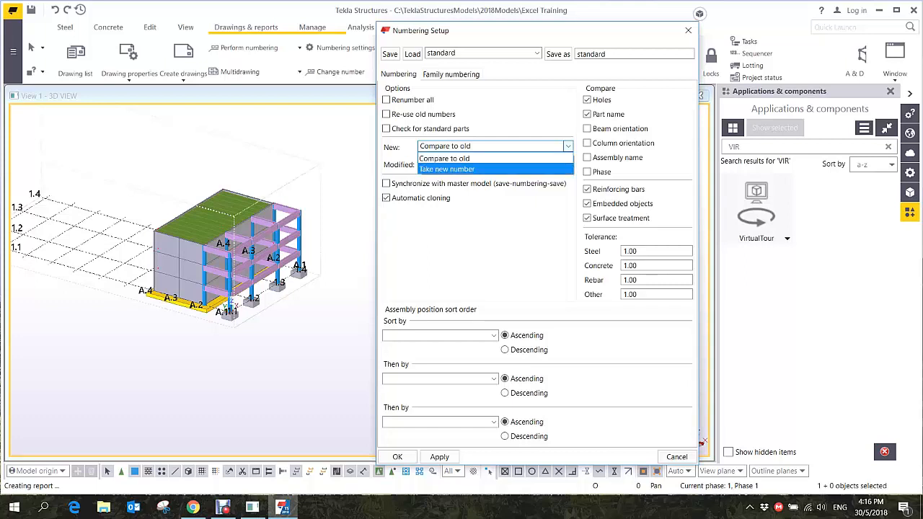
pyautogui.click(448, 170)
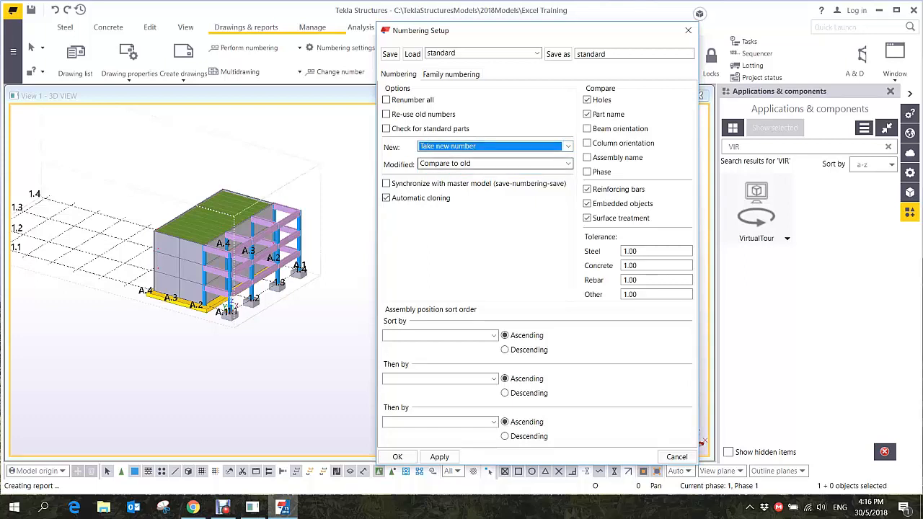
pyautogui.click(497, 164)
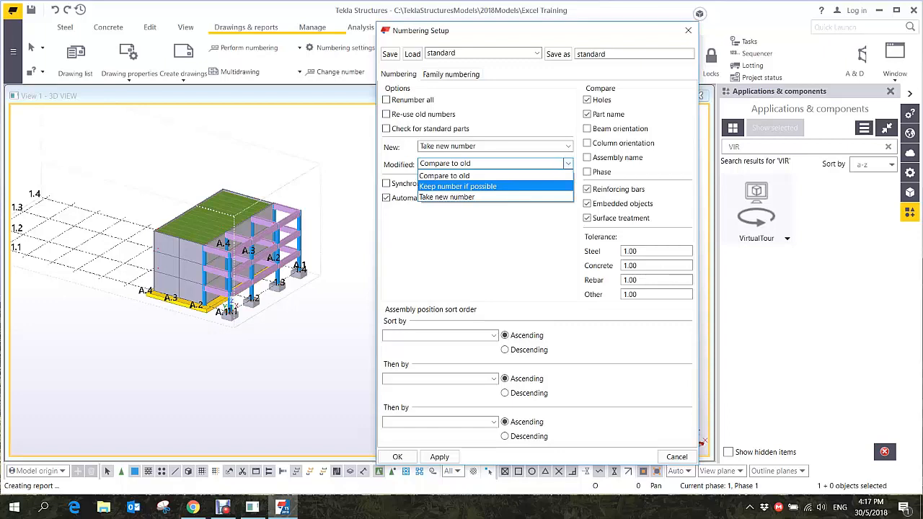
pyautogui.click(458, 187)
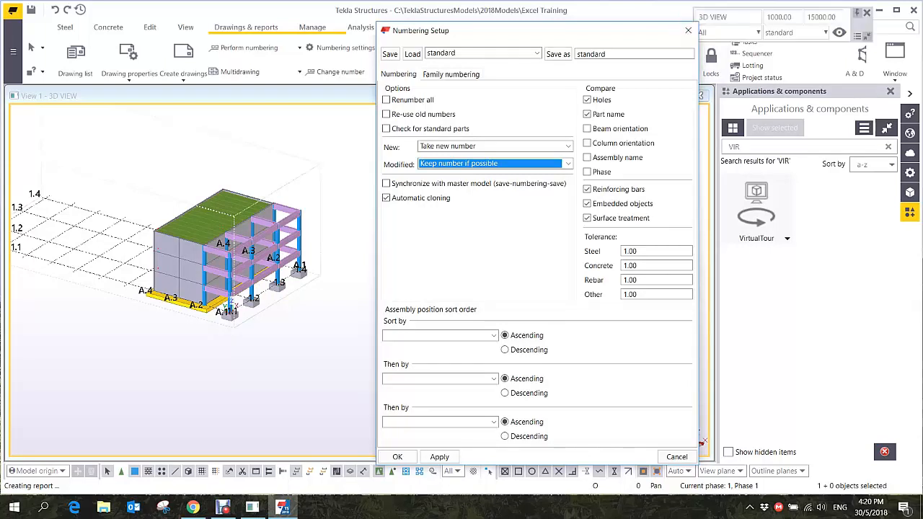
pyautogui.click(688, 30)
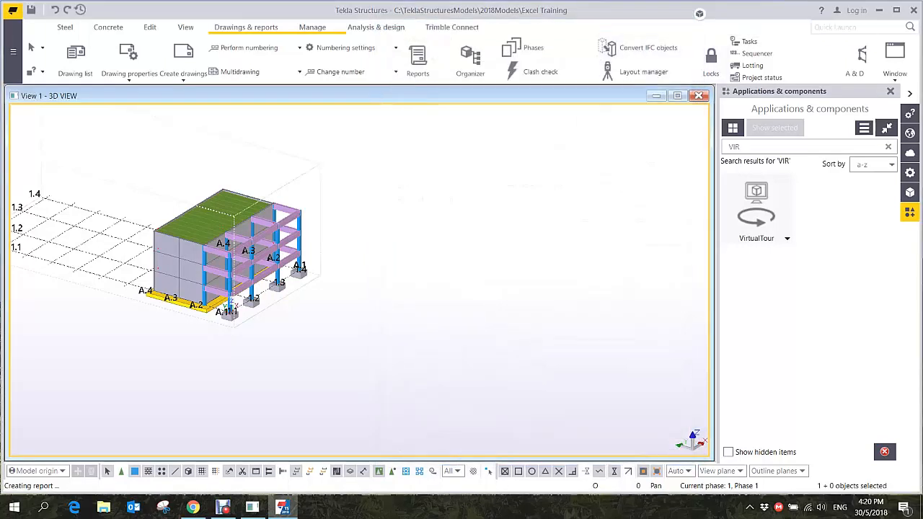
# - Add a row to the object representation settings and assign the excel_wall object group to it
pyautogui.scroll(6, 469, 366)
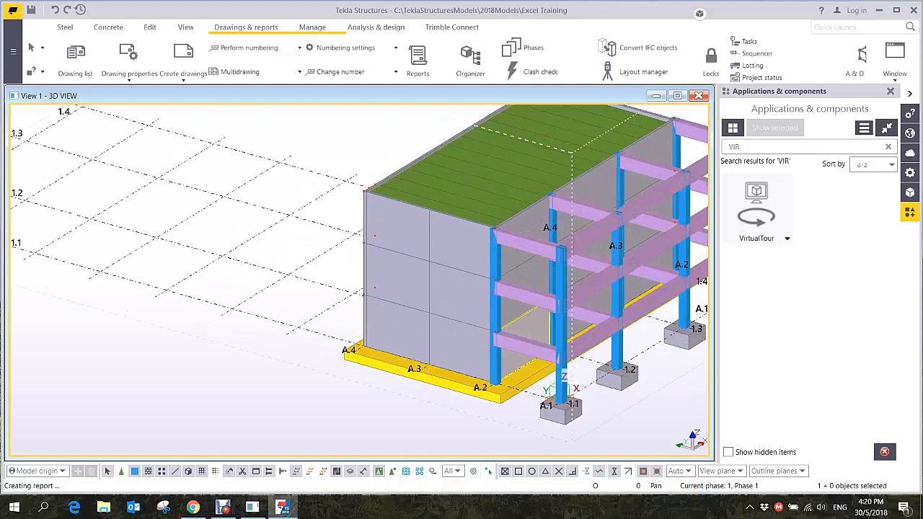
pyautogui.moveTo(541, 339); pyautogui.dragTo(335, 338, button='middle')
pyautogui.scroll(1, 350, 331)
pyautogui.scroll(-4, 353, 330)
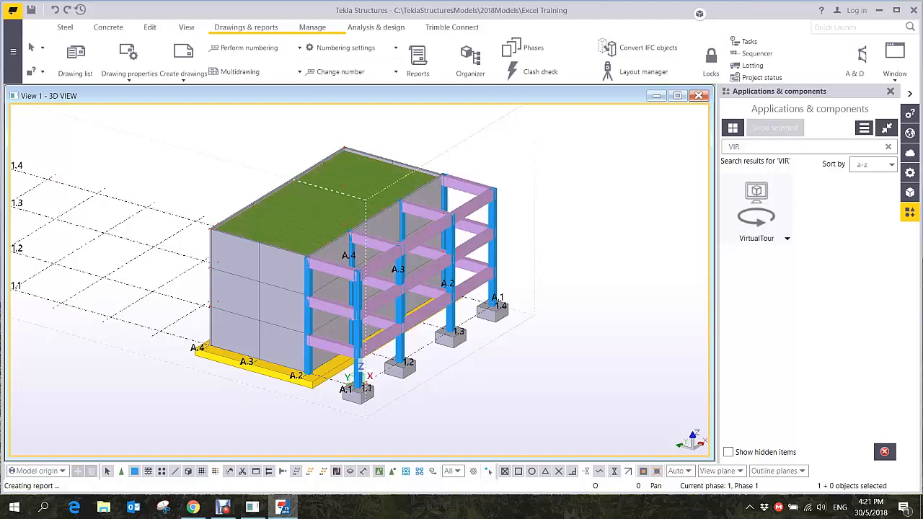
pyautogui.click(186, 26)
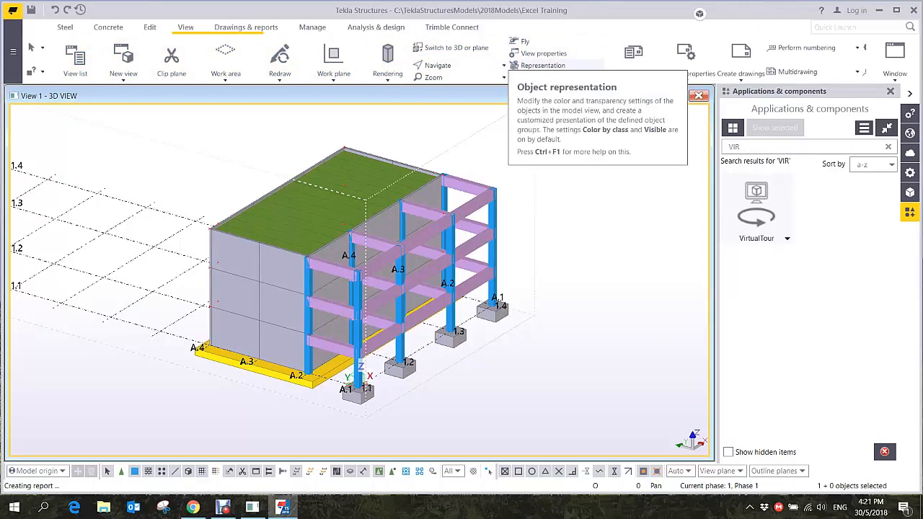
pyautogui.click(543, 65)
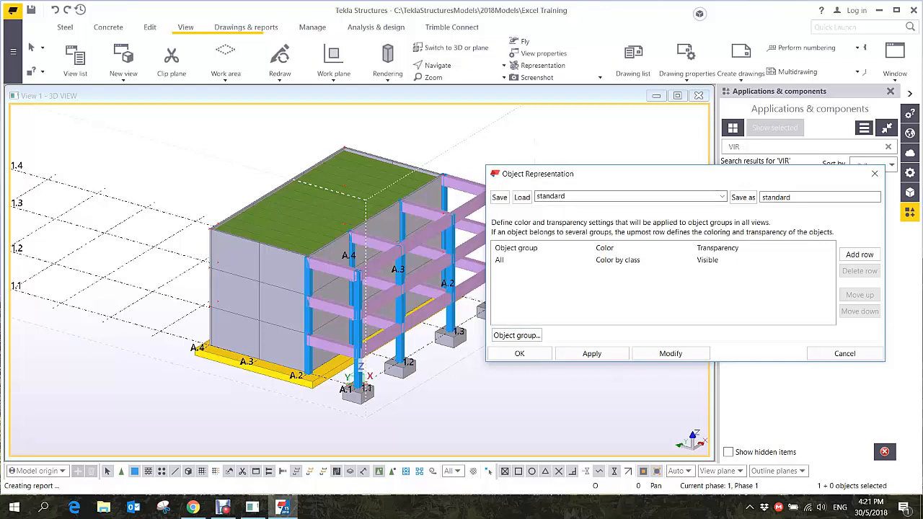
pyautogui.click(860, 255)
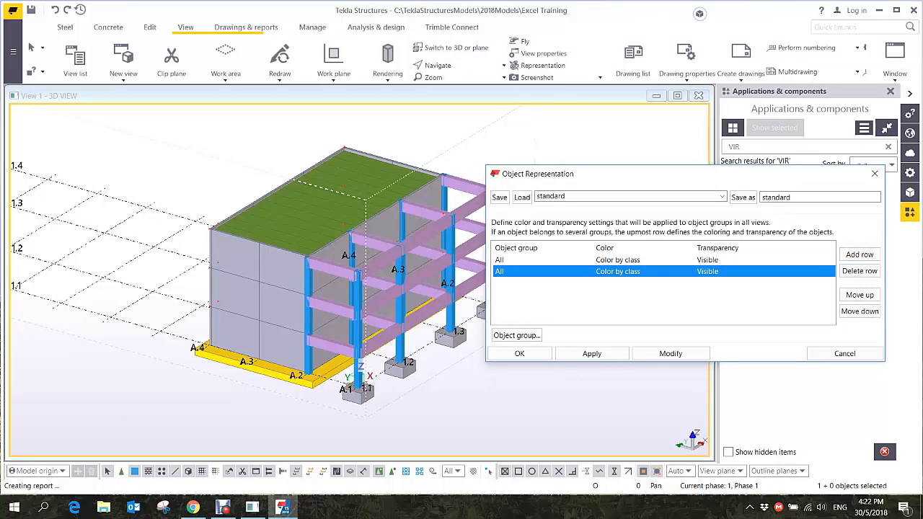
pyautogui.click(539, 271)
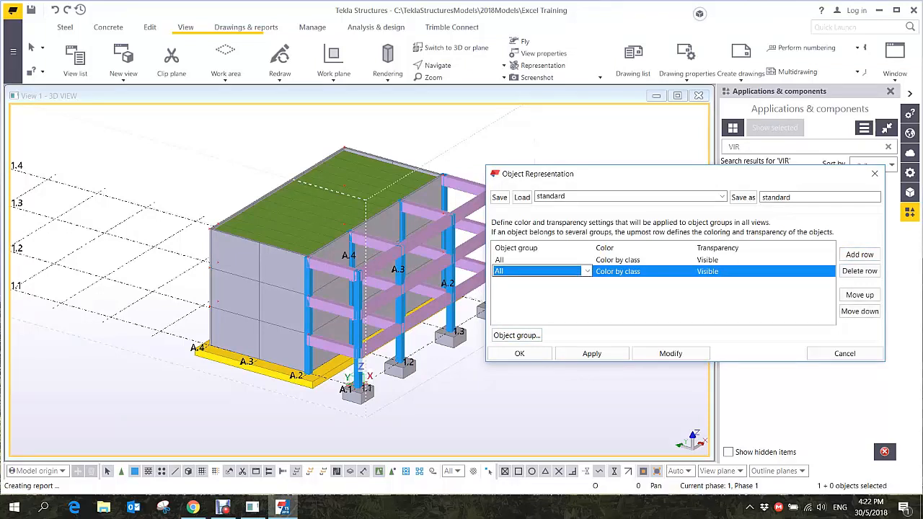
pyautogui.click(587, 272)
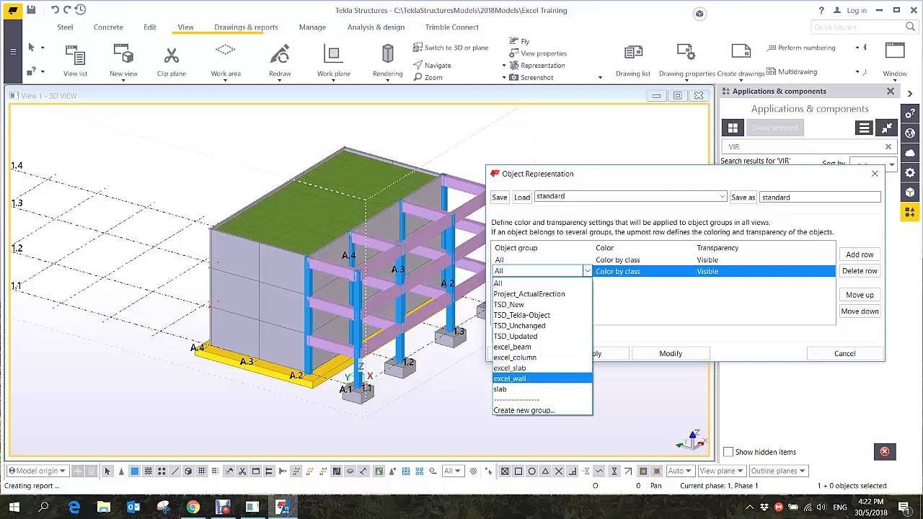
pyautogui.click(510, 379)
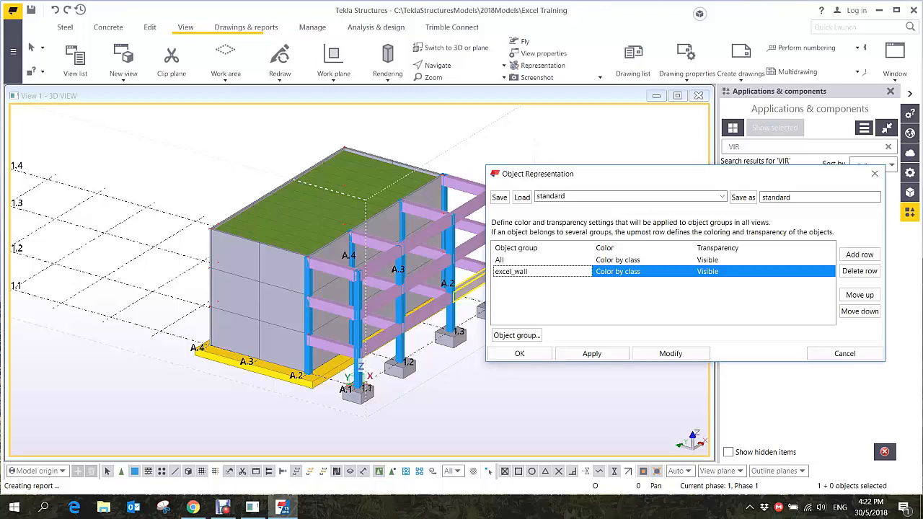
# - Give the excel_wall group a custom light beige color, RGB 214, 198, 156, in the object representation settings
pyautogui.click(635, 271)
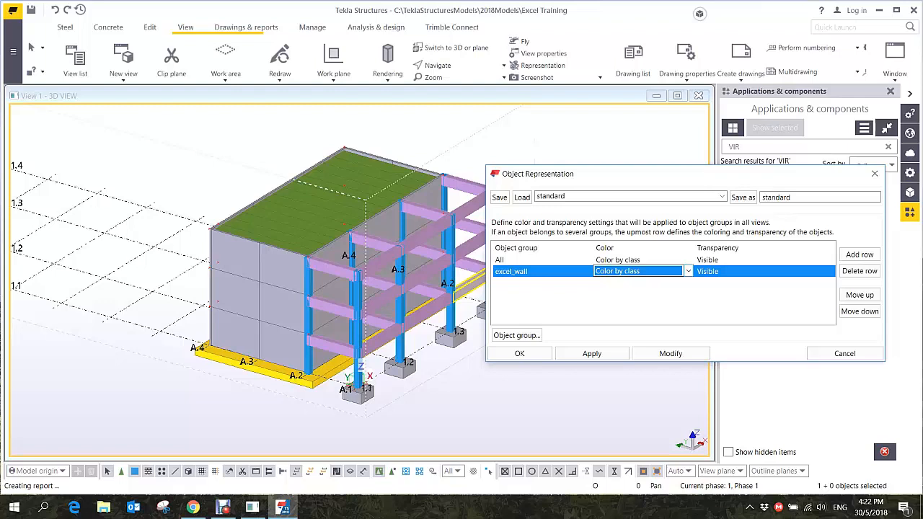
pyautogui.click(689, 271)
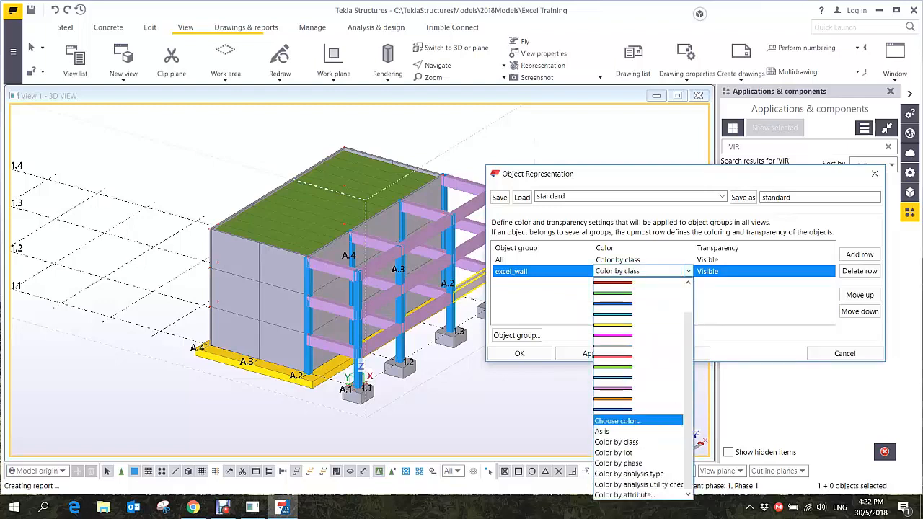
pyautogui.click(616, 420)
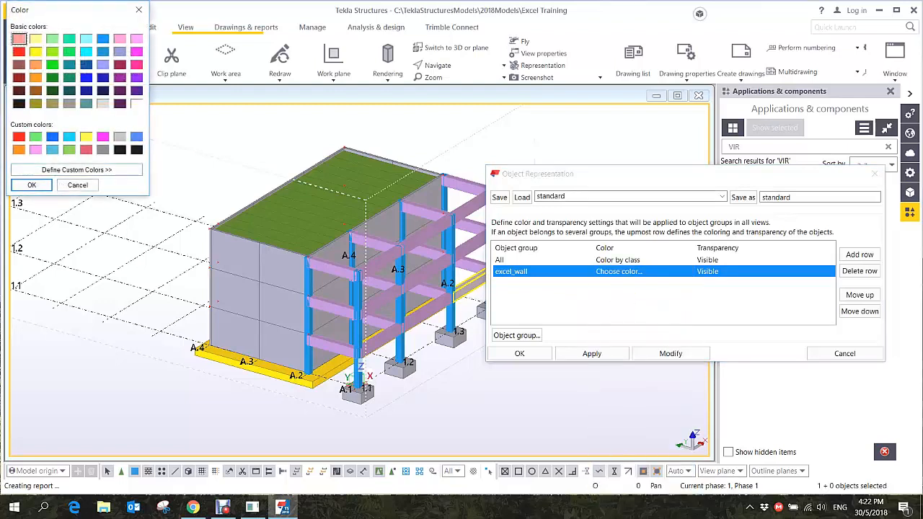
pyautogui.click(76, 170)
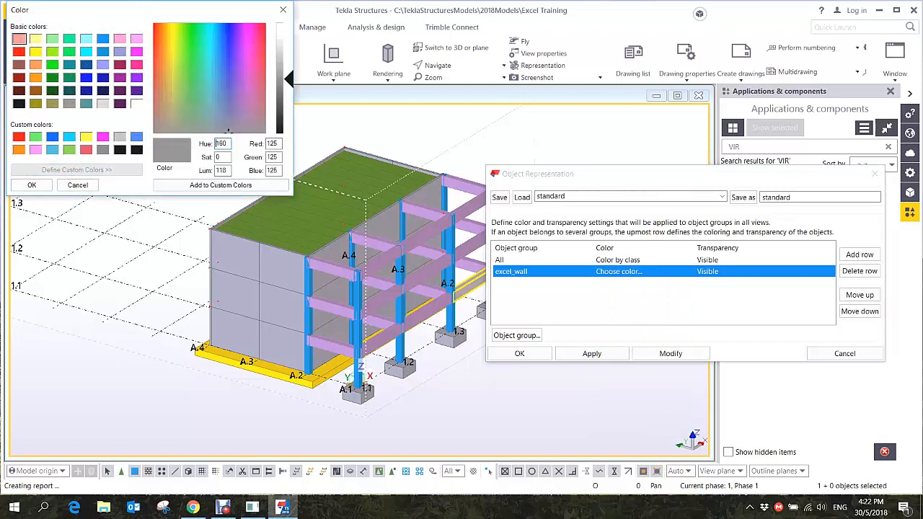
pyautogui.click(181, 101)
pyautogui.moveTo(181, 101); pyautogui.dragTo(167, 88)
pyautogui.click(280, 53)
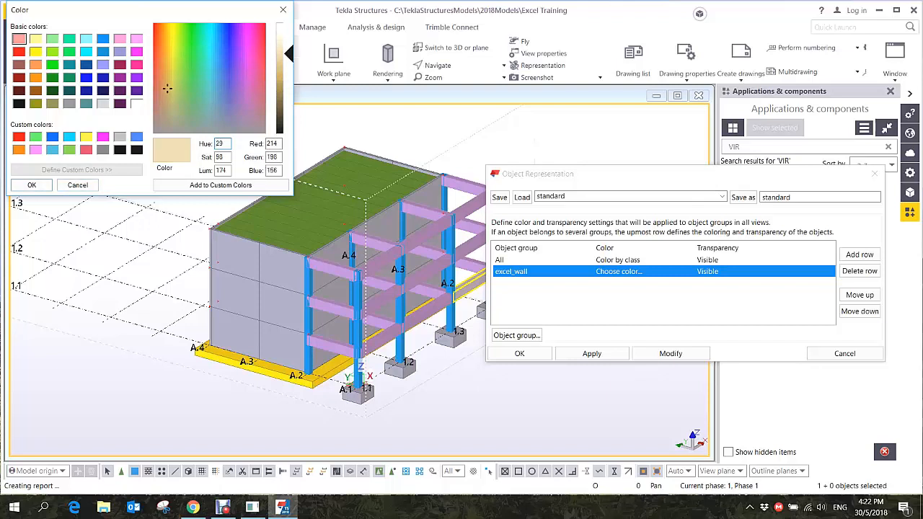
pyautogui.click(32, 184)
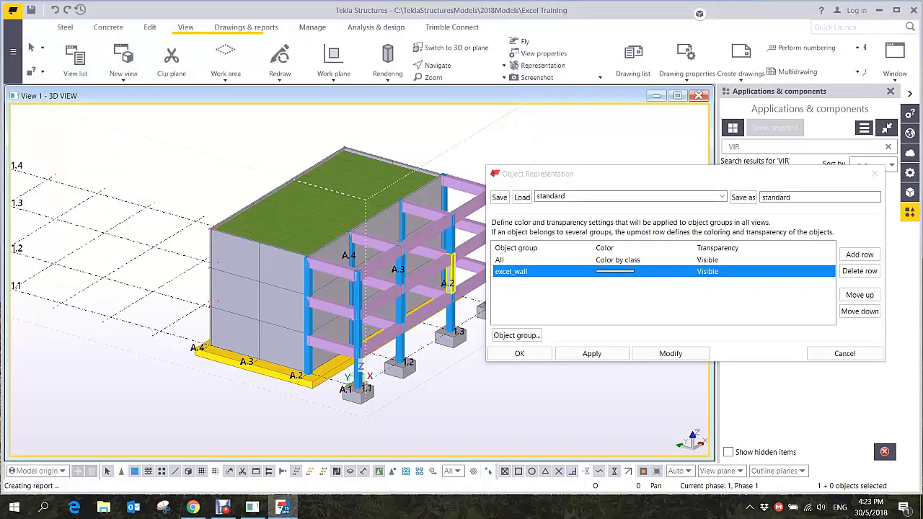
# - Move the excel_wall row above the All row and apply the representation to the model view
pyautogui.click(860, 295)
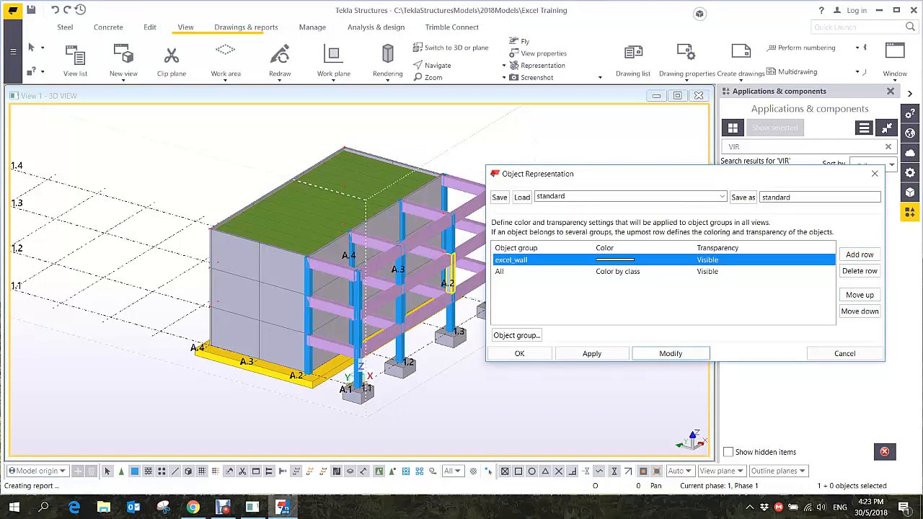
pyautogui.click(671, 353)
pyautogui.moveTo(360, 280); pyautogui.dragTo(222, 122, button='middle')
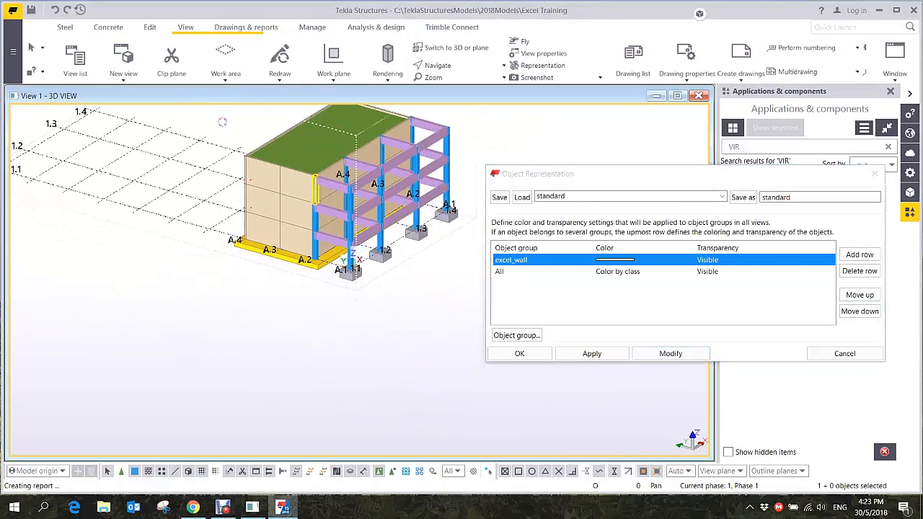
pyautogui.scroll(6, 305, 199)
pyautogui.moveTo(305, 199); pyautogui.dragTo(254, 237, button='middle')
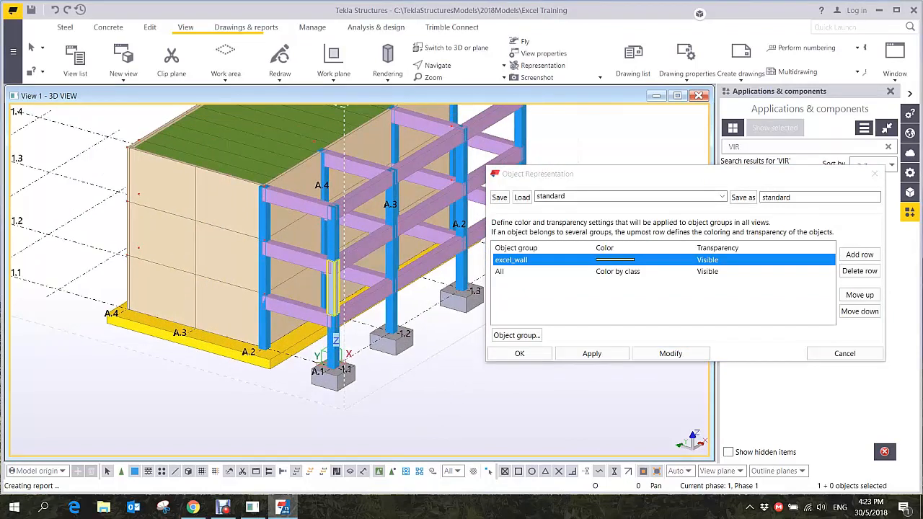
pyautogui.moveTo(353, 240); pyautogui.dragTo(359, 264, button='middle')
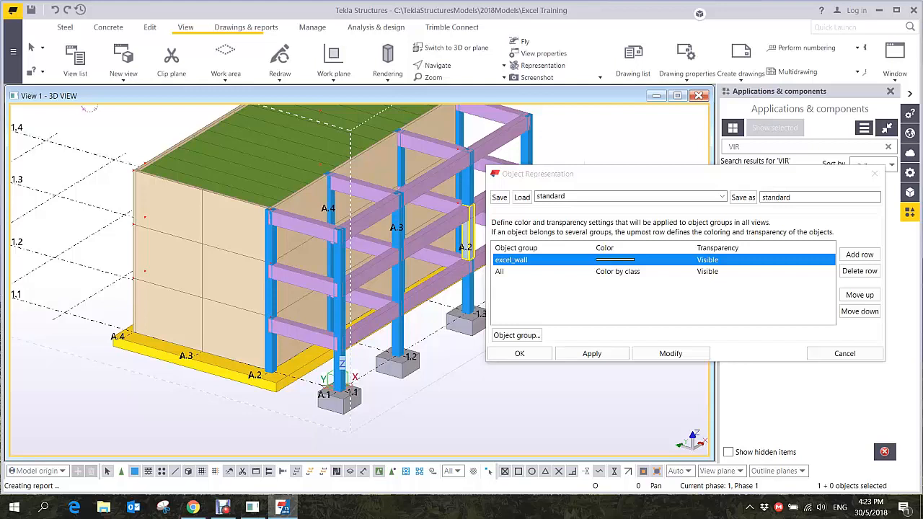
# - Set the excel_wall group's transparency to 50% transparent, apply it, and inspect the building through its walls
pyautogui.click(721, 259)
pyautogui.click(790, 260)
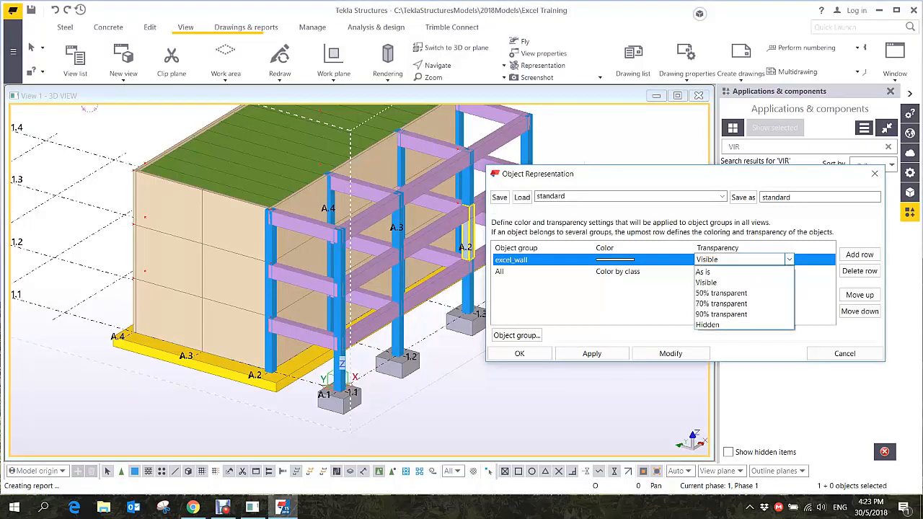
pyautogui.click(721, 293)
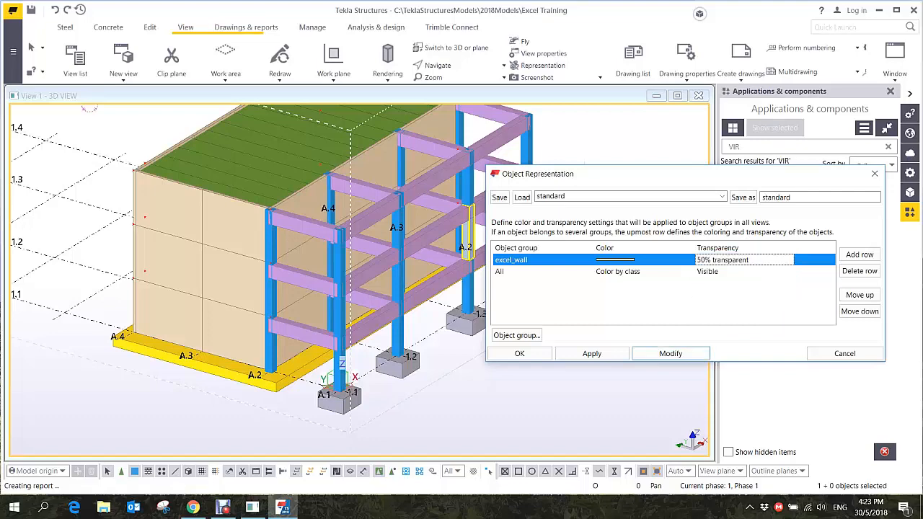
pyautogui.click(671, 353)
pyautogui.scroll(6, 359, 280)
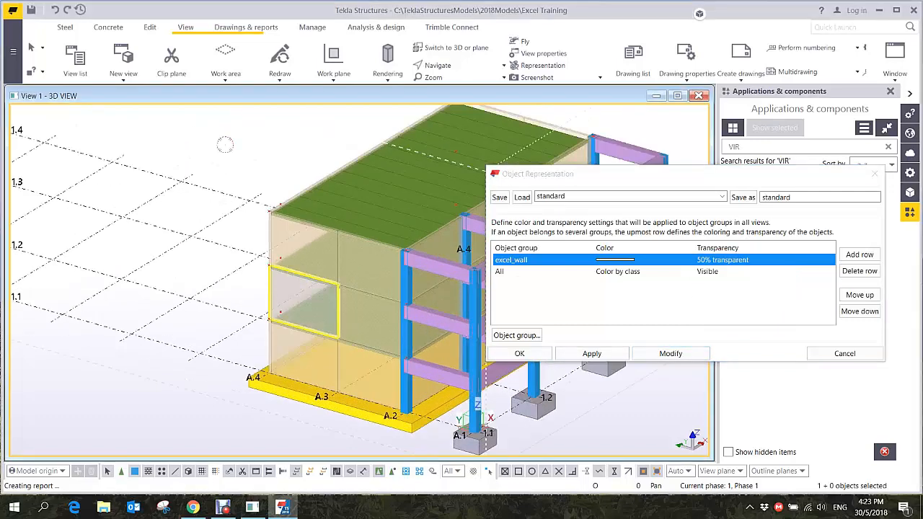
pyautogui.keyDown('ctrl'); pyautogui.moveTo(360, 315); pyautogui.dragTo(316, 304, button='middle'); pyautogui.keyUp('ctrl')
pyautogui.scroll(-3, 317, 304)
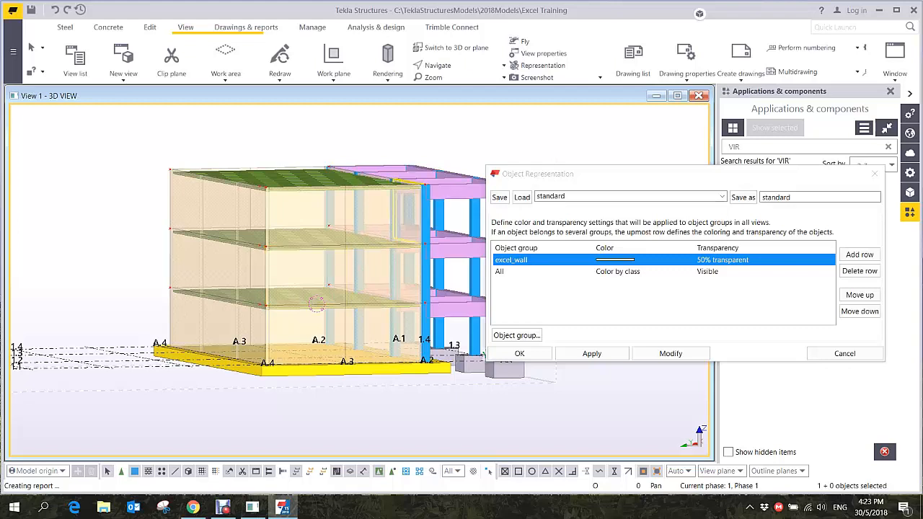
pyautogui.scroll(-2, 297, 347)
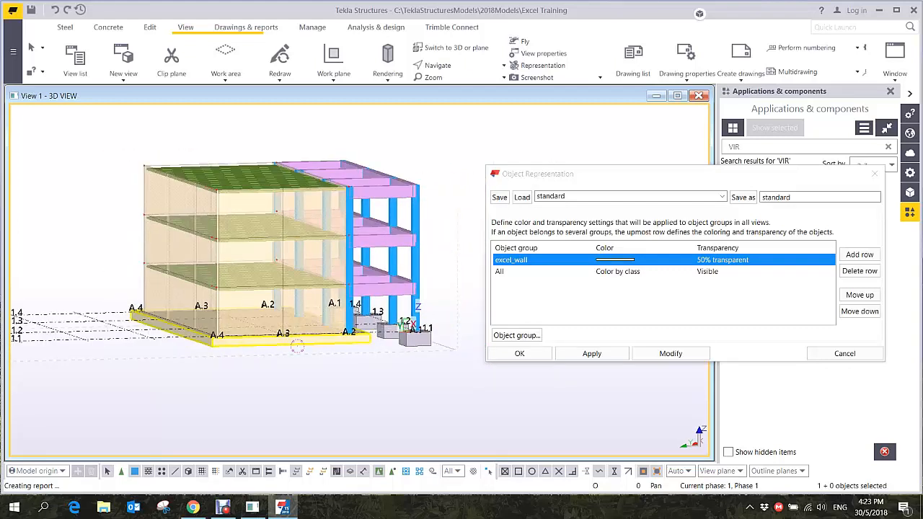
pyautogui.keyDown('ctrl'); pyautogui.moveTo(297, 347); pyautogui.dragTo(249, 375, button='middle'); pyautogui.keyUp('ctrl')
pyautogui.keyDown('ctrl'); pyautogui.moveTo(315, 307); pyautogui.dragTo(305, 289, button='middle'); pyautogui.keyUp('ctrl')
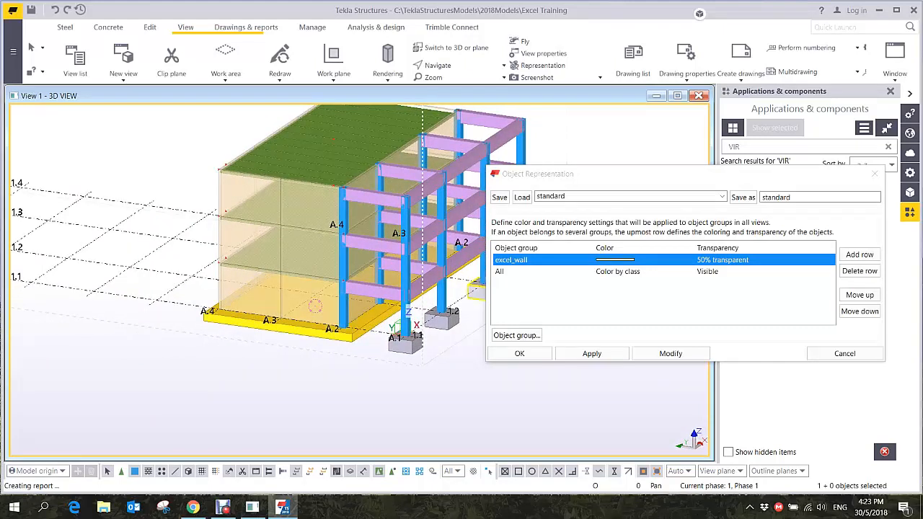
# - Set the All group's color to a custom light blue, RGB 135, 203, 205, apply it to the model, and close the representation settings
pyautogui.click(618, 272)
pyautogui.click(619, 272)
pyautogui.click(689, 271)
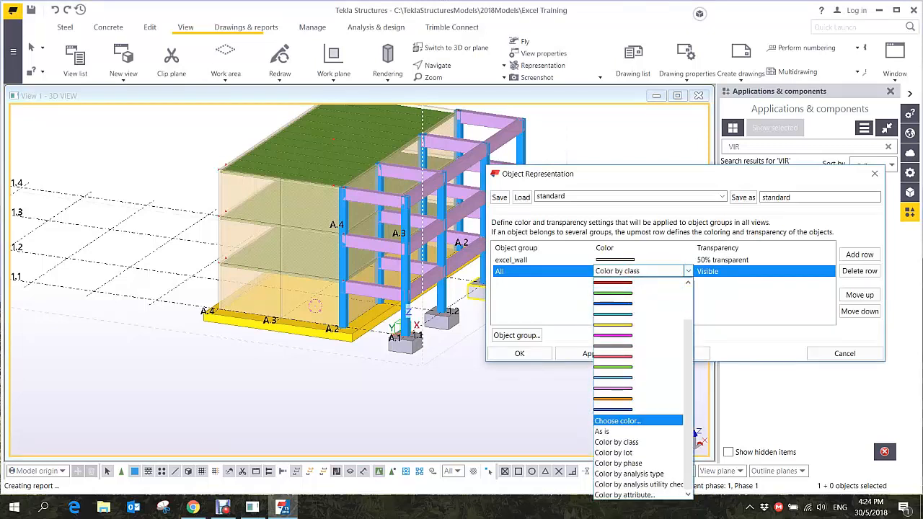
pyautogui.click(617, 420)
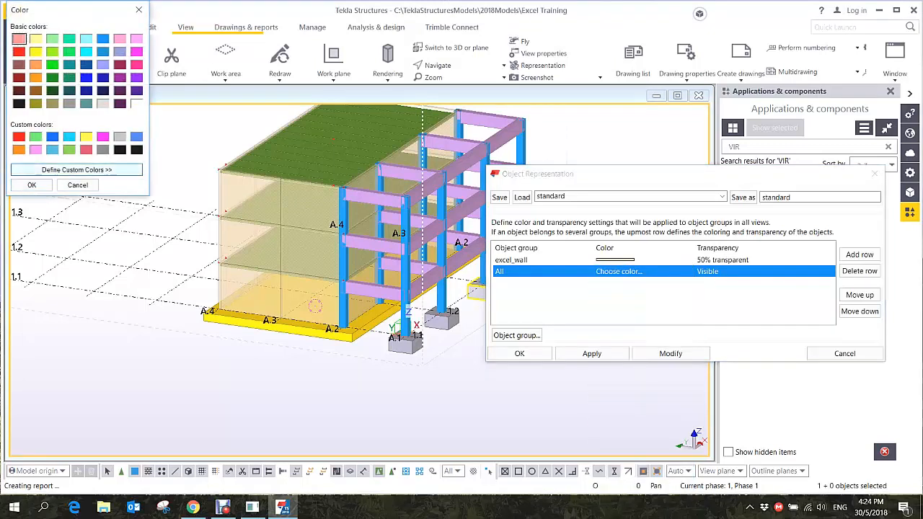
pyautogui.click(77, 171)
pyautogui.click(206, 95)
pyautogui.moveTo(206, 96); pyautogui.dragTo(210, 88)
pyautogui.click(281, 61)
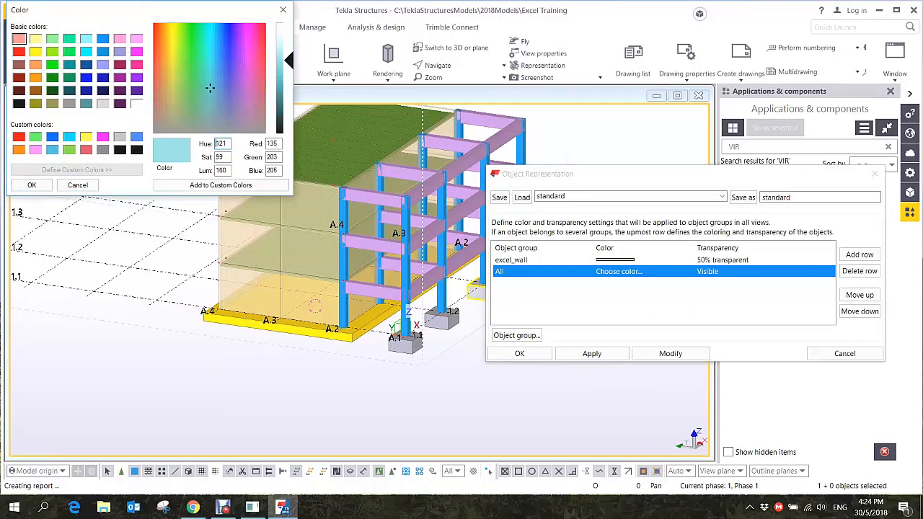
pyautogui.click(32, 185)
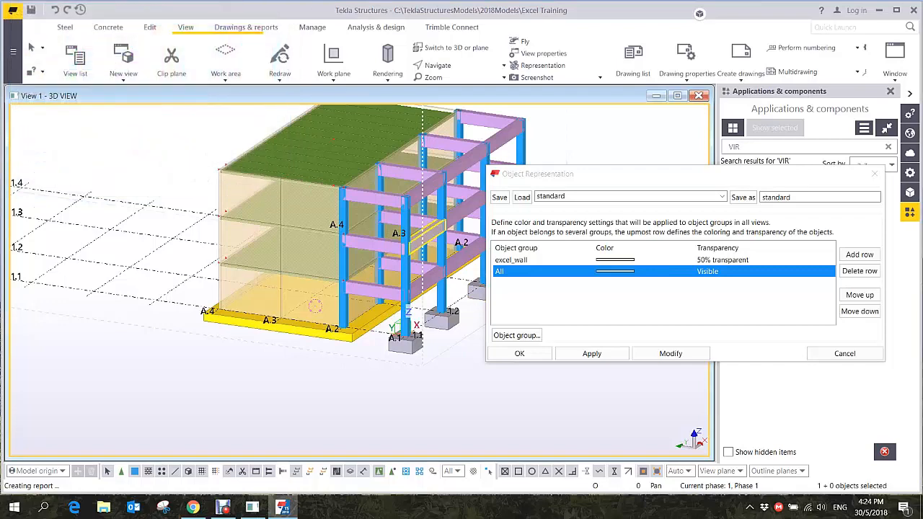
pyautogui.click(671, 353)
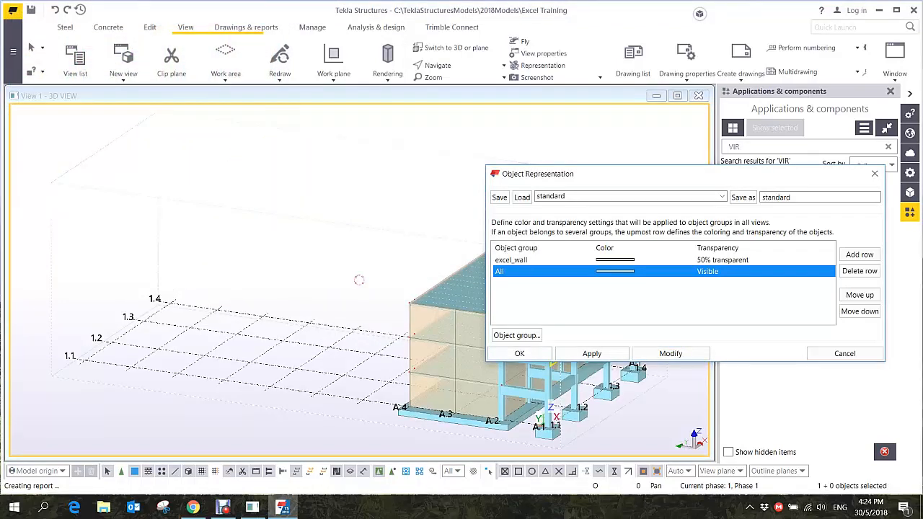
pyautogui.click(519, 353)
# - Examine the recolored frame, slabs and transparent walls of the building from close up and from a distance
pyautogui.scroll(5, 447, 303)
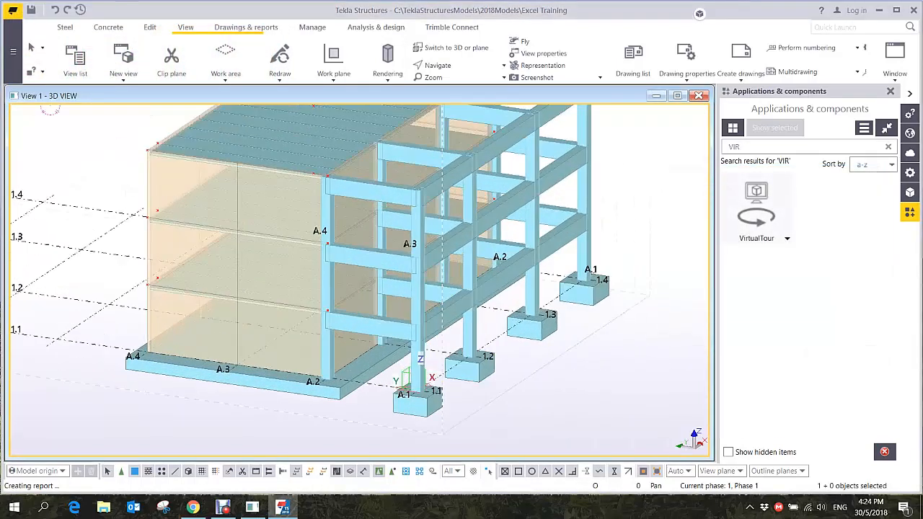
pyautogui.keyDown('ctrl'); pyautogui.moveTo(447, 303); pyautogui.dragTo(383, 394, button='middle'); pyautogui.keyUp('ctrl')
pyautogui.scroll(-3, 418, 341)
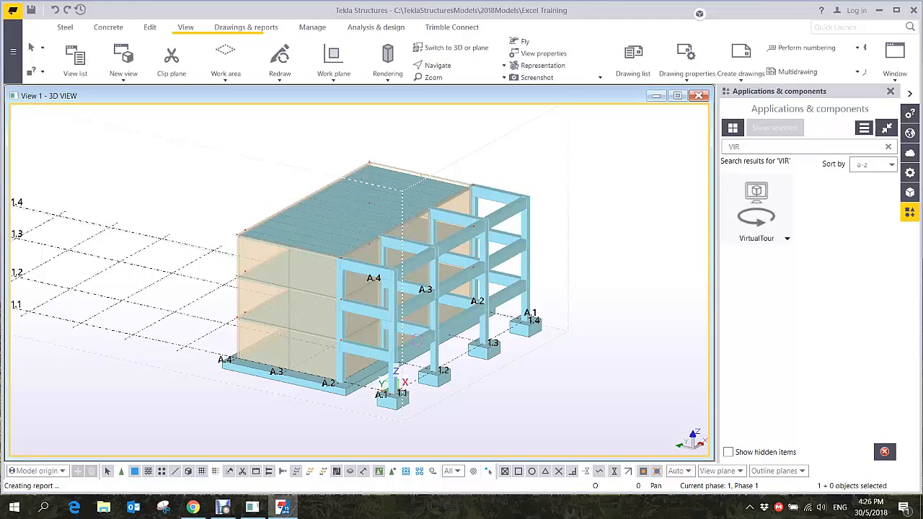
pyautogui.moveTo(435, 306); pyautogui.dragTo(507, 306, button='middle')
pyautogui.scroll(-6, 482, 283)
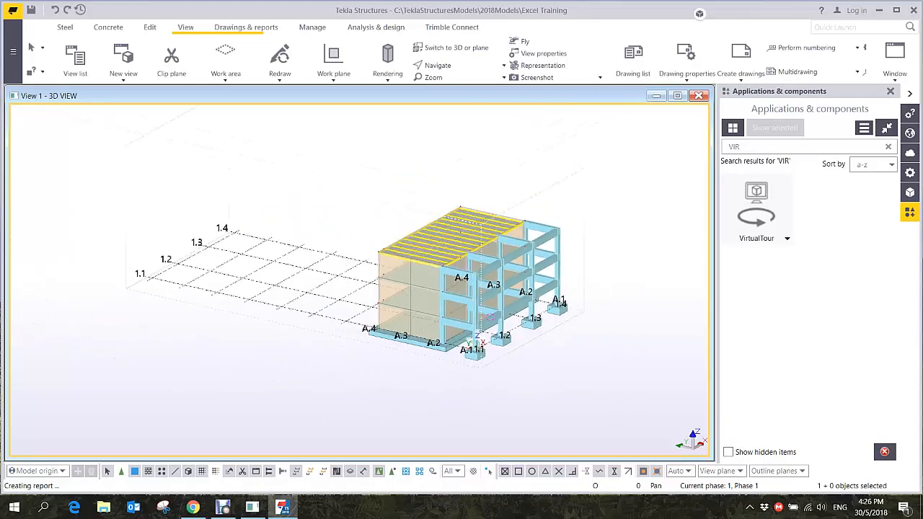
pyautogui.scroll(5, 415, 241)
pyautogui.moveTo(548, 281); pyautogui.dragTo(420, 230, button='middle')
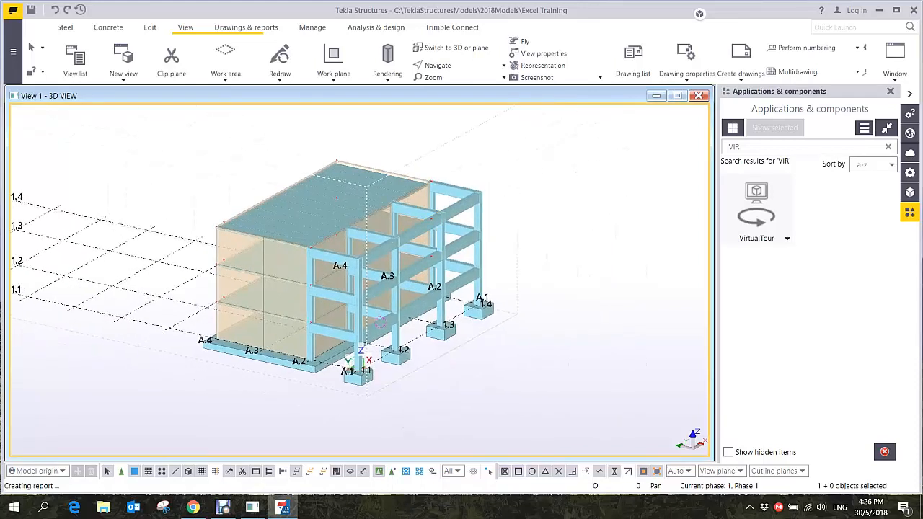
# - Apply the standard color and transparency representation to the 3D view, check its object group settings, and redraw the view
pyautogui.doubleClick(490, 166)
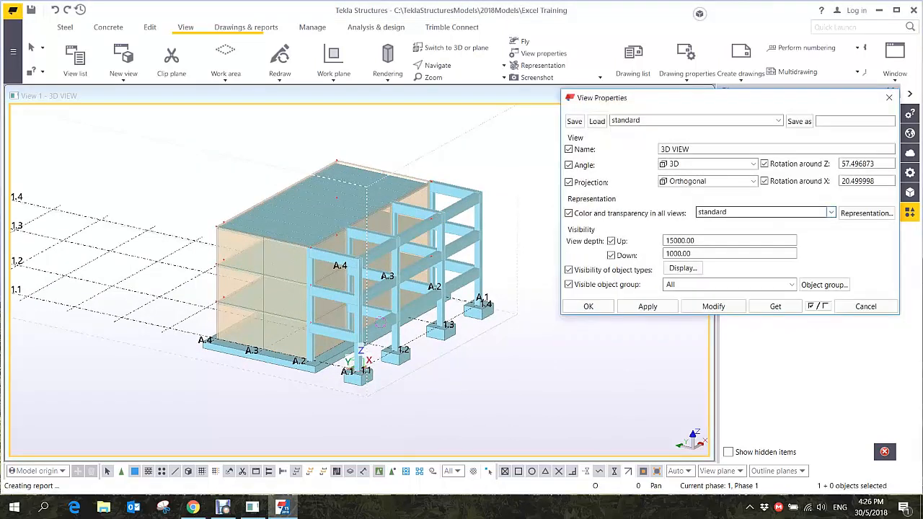
pyautogui.click(815, 212)
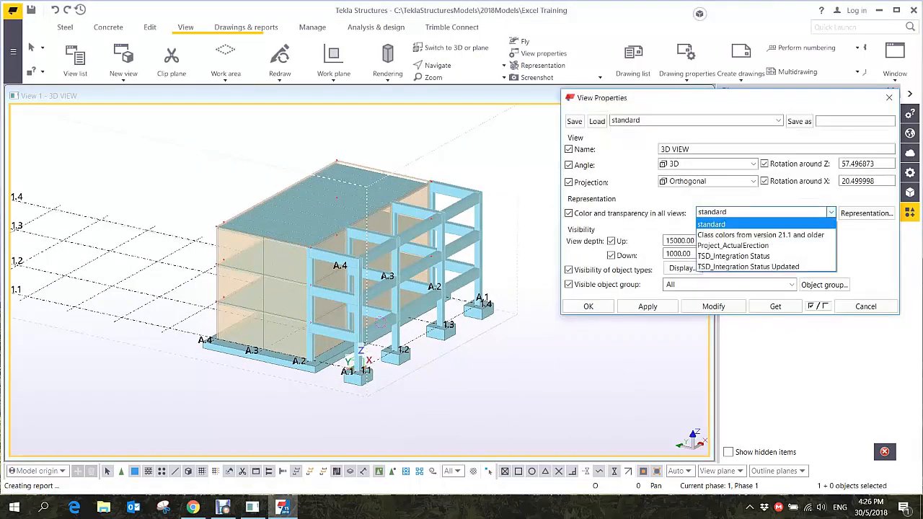
pyautogui.click(729, 224)
pyautogui.click(714, 307)
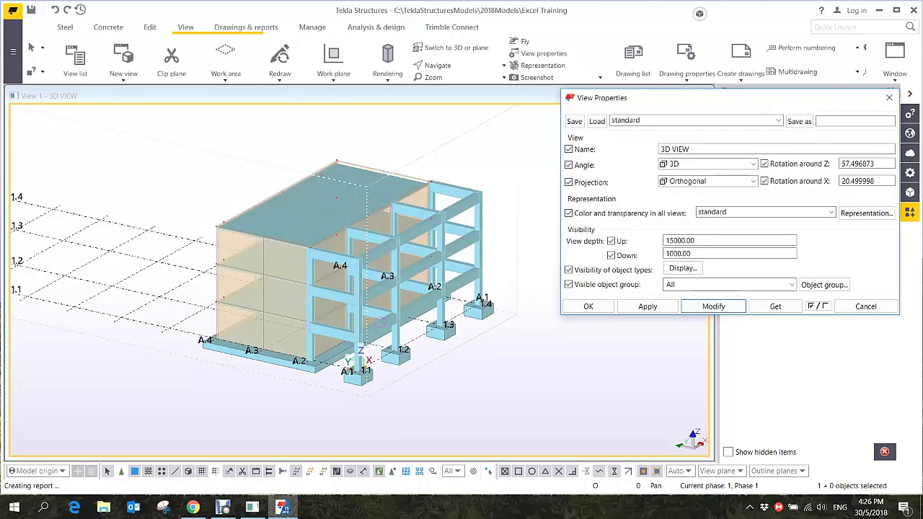
pyautogui.click(866, 213)
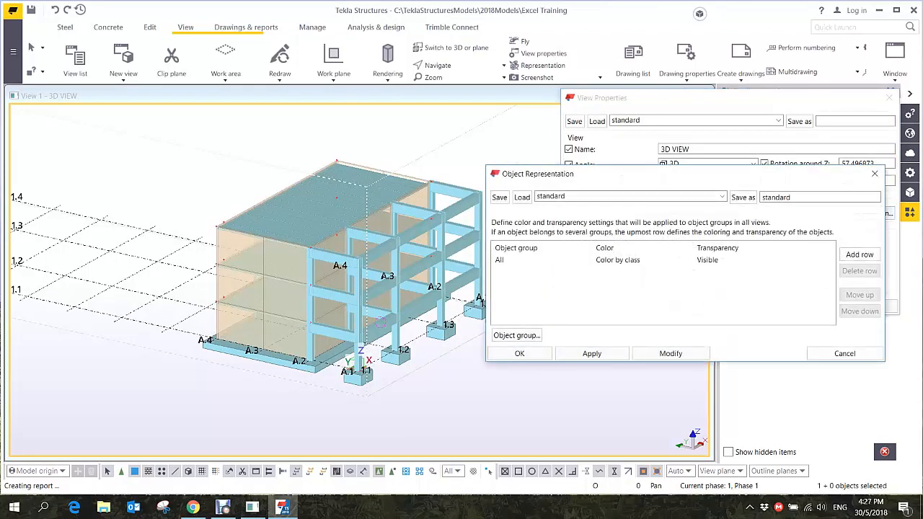
pyautogui.click(875, 174)
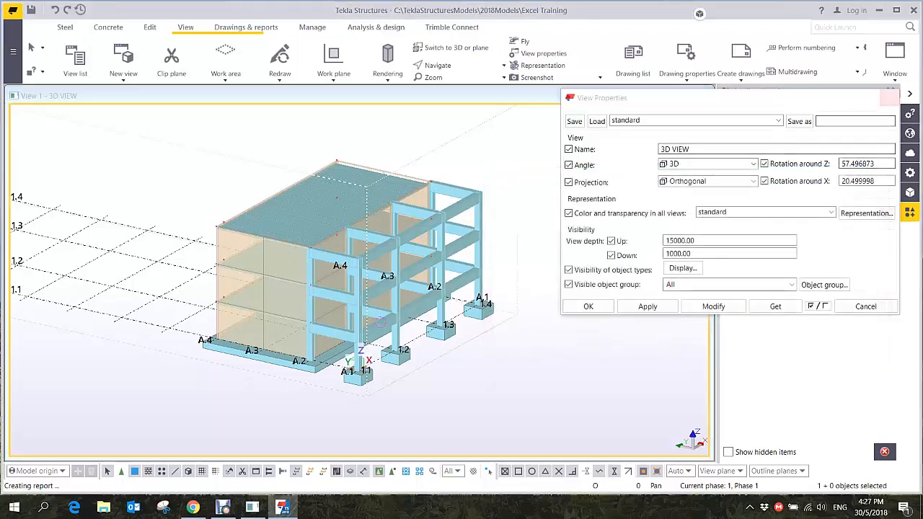
pyautogui.click(889, 97)
pyautogui.moveTo(380, 322); pyautogui.dragTo(397, 361, button='middle')
pyautogui.rightClick(508, 163)
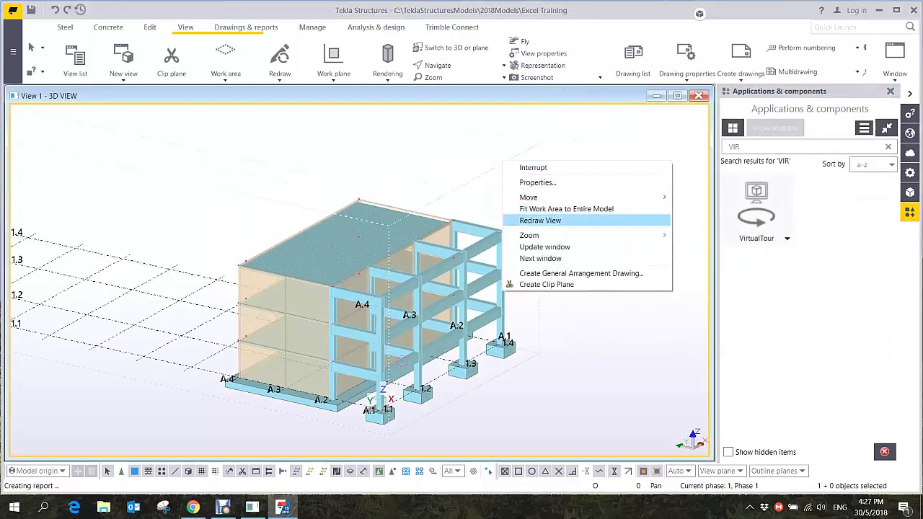
pyautogui.click(540, 220)
# - Bring the empty grid area beside the building into view and search the component catalog for "wall lay"
pyautogui.moveTo(436, 256); pyautogui.dragTo(503, 206, button='middle')
pyautogui.scroll(-2, 503, 207)
pyautogui.keyDown('ctrl'); pyautogui.moveTo(468, 247); pyautogui.dragTo(297, 306, button='middle'); pyautogui.keyUp('ctrl')
pyautogui.scroll(2, 299, 342)
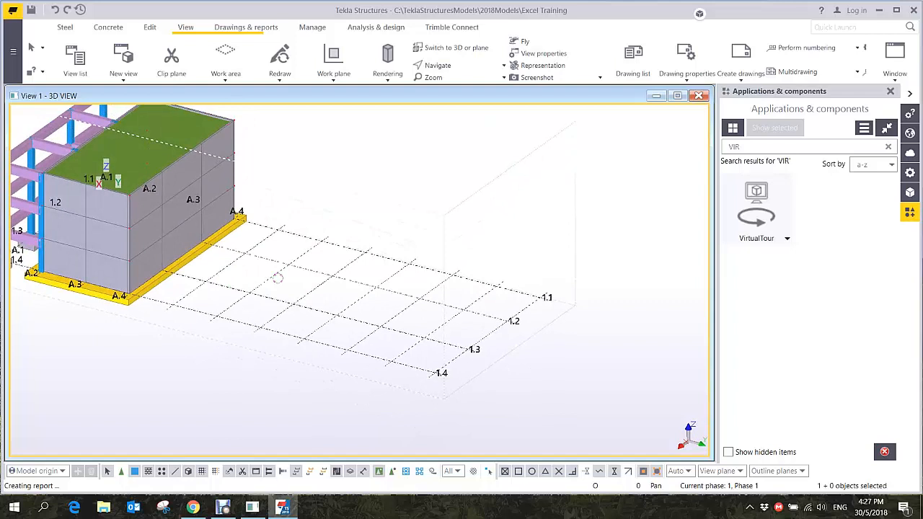
pyautogui.moveTo(278, 279); pyautogui.dragTo(332, 299, button='middle')
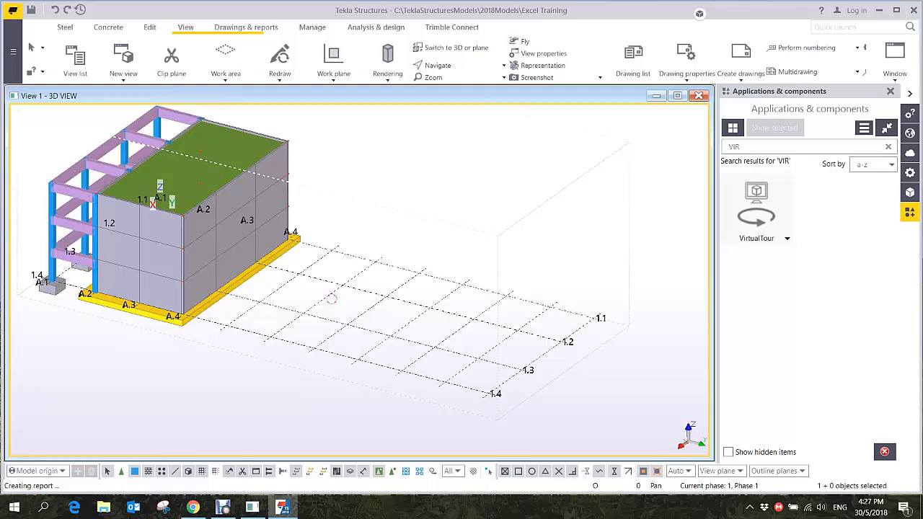
pyautogui.moveTo(445, 320); pyautogui.dragTo(512, 341, button='middle')
pyautogui.keyDown('ctrl'); pyautogui.moveTo(427, 346); pyautogui.dragTo(388, 340, button='middle'); pyautogui.keyUp('ctrl')
pyautogui.click(109, 28)
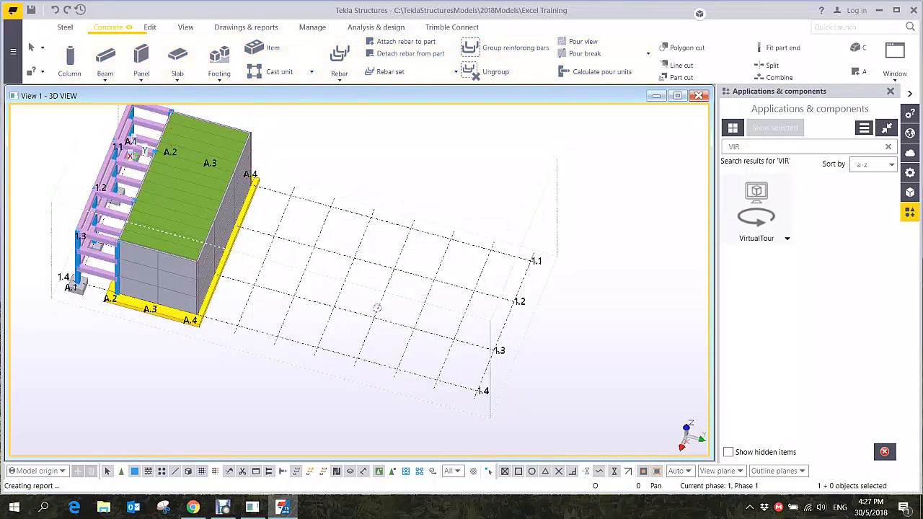
pyautogui.click(141, 72)
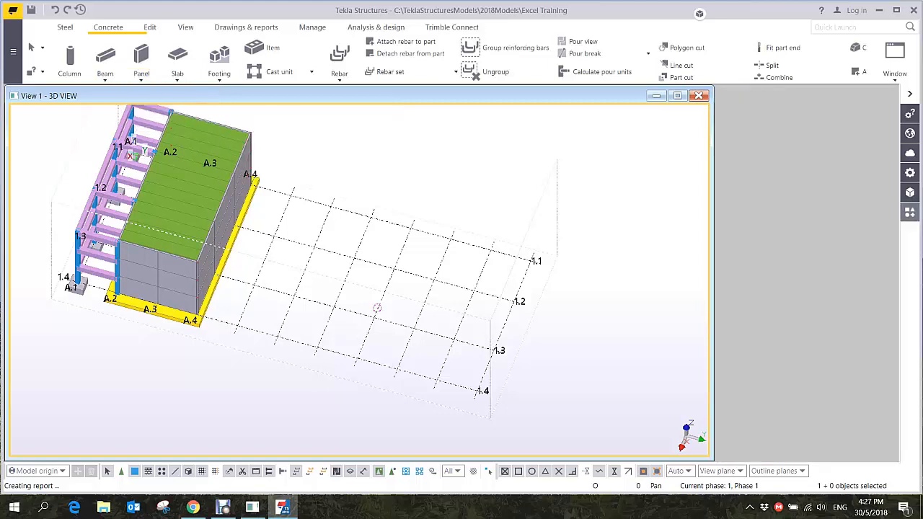
pyautogui.doubleClick(736, 147)
pyautogui.write('wall lay')
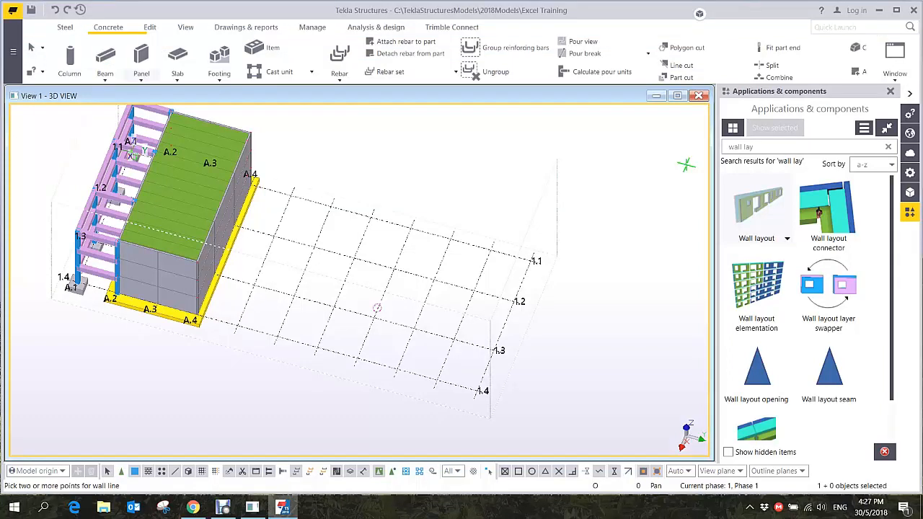
# - Create a closed six-sided wall layout along the empty grid lines with sides of 16000, 16000, 24000, 11000, 8000 and 5000
pyautogui.click(141, 76)
pyautogui.scroll(5, 354, 296)
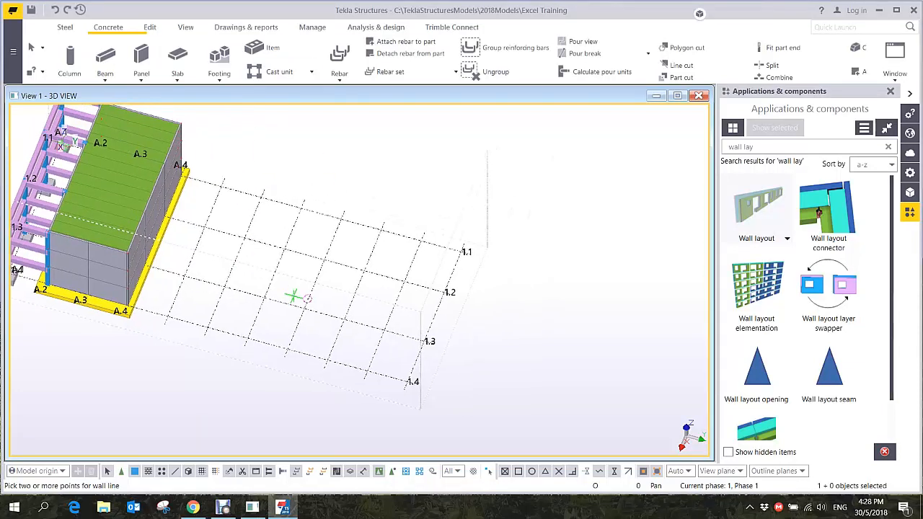
pyautogui.scroll(2, 241, 287)
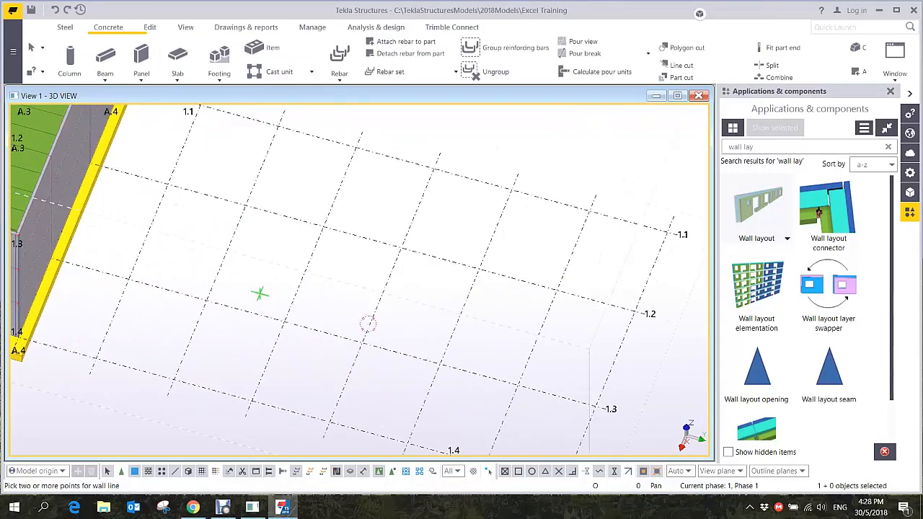
pyautogui.scroll(-1, 298, 335)
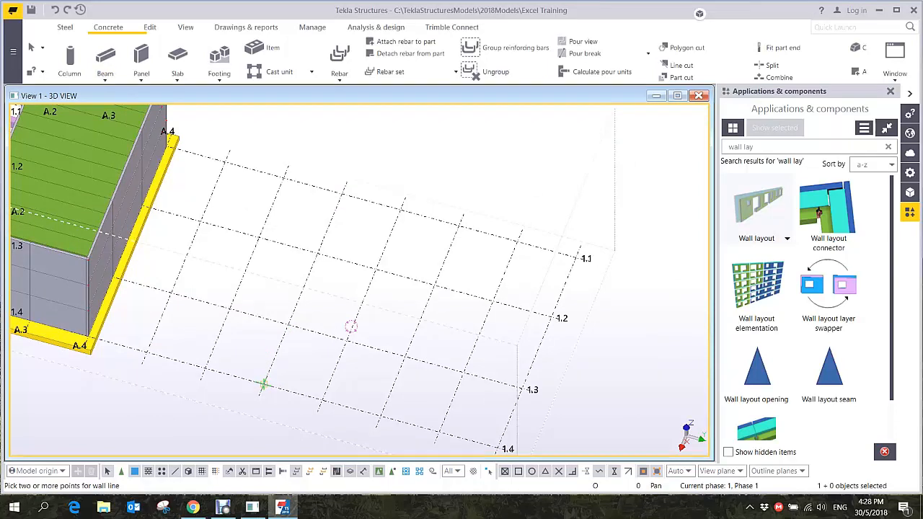
pyautogui.click(263, 385)
pyautogui.moveTo(469, 429); pyautogui.dragTo(451, 412, button='middle')
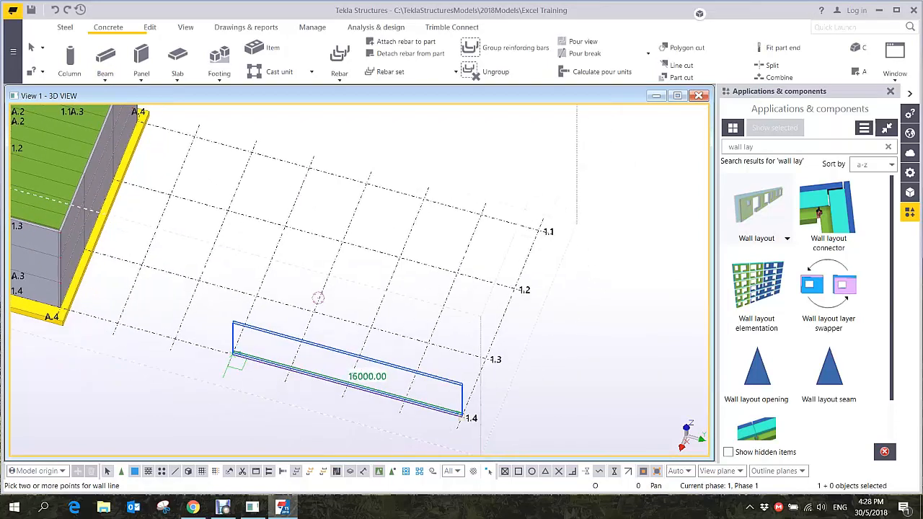
pyautogui.click(460, 415)
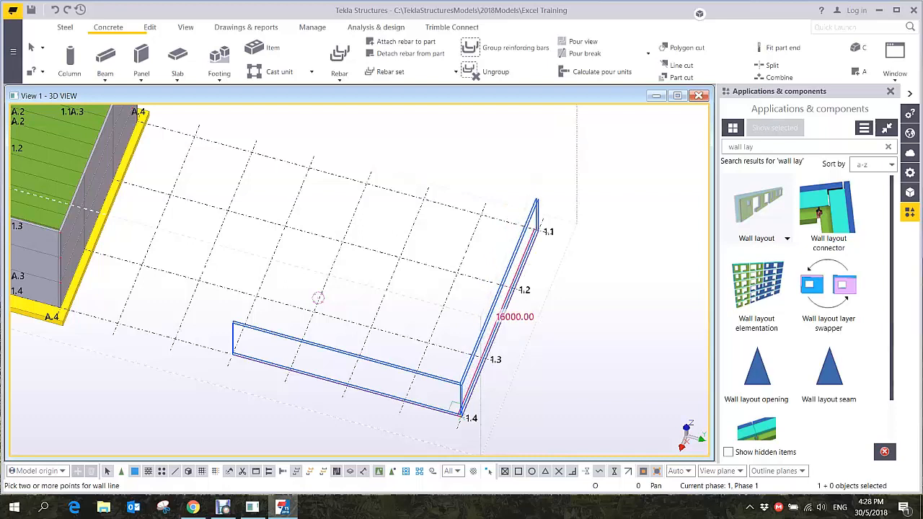
pyautogui.click(538, 230)
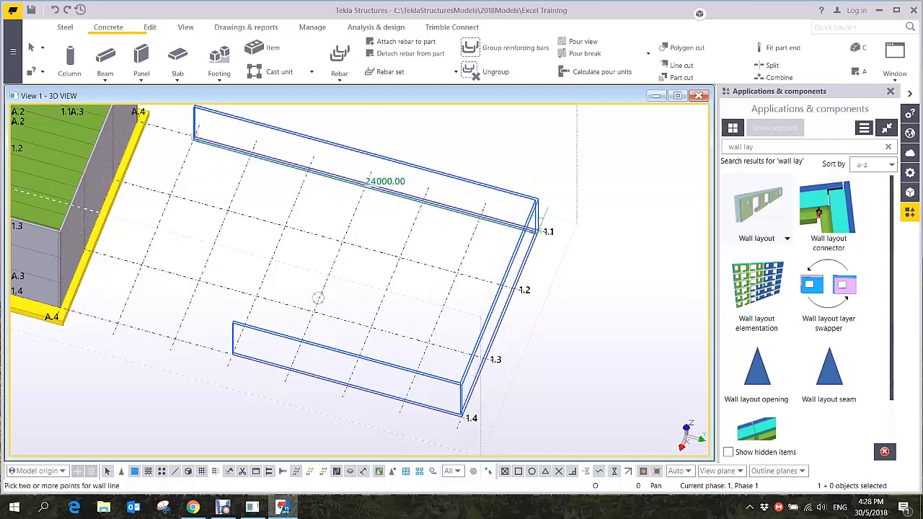
pyautogui.click(196, 136)
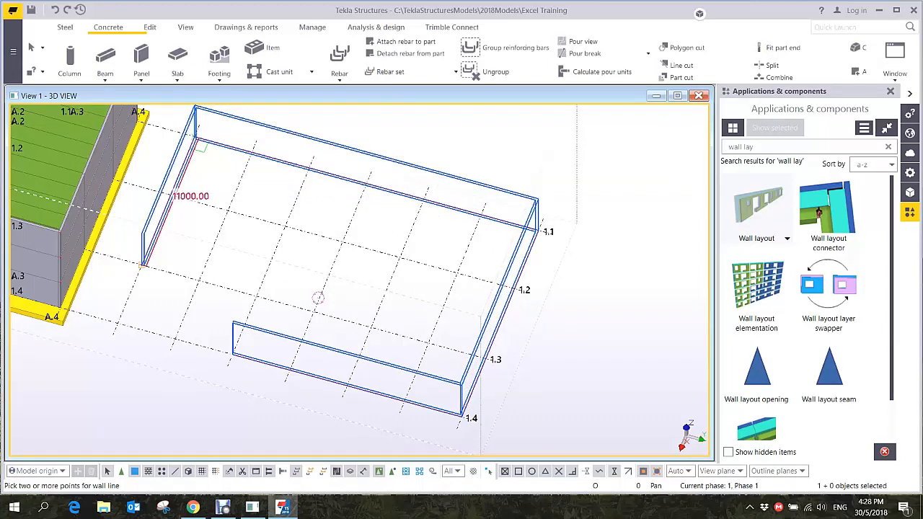
pyautogui.click(143, 265)
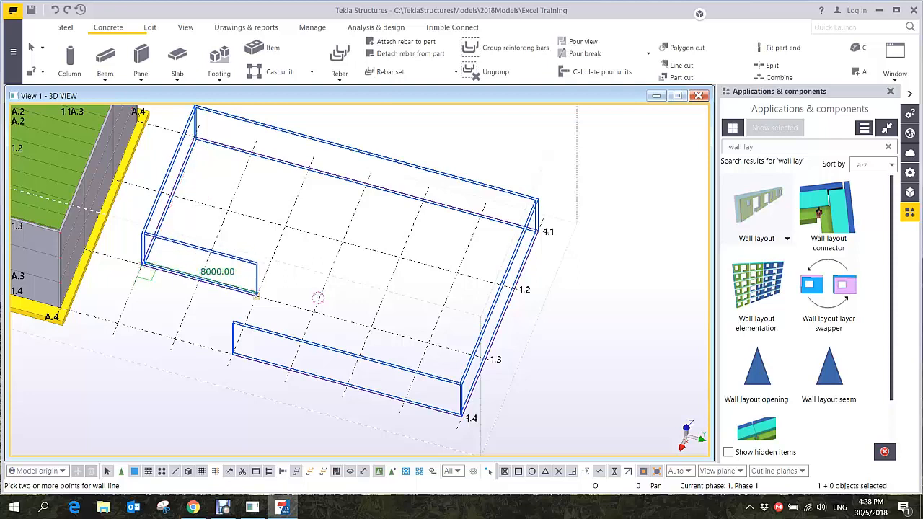
pyautogui.click(257, 294)
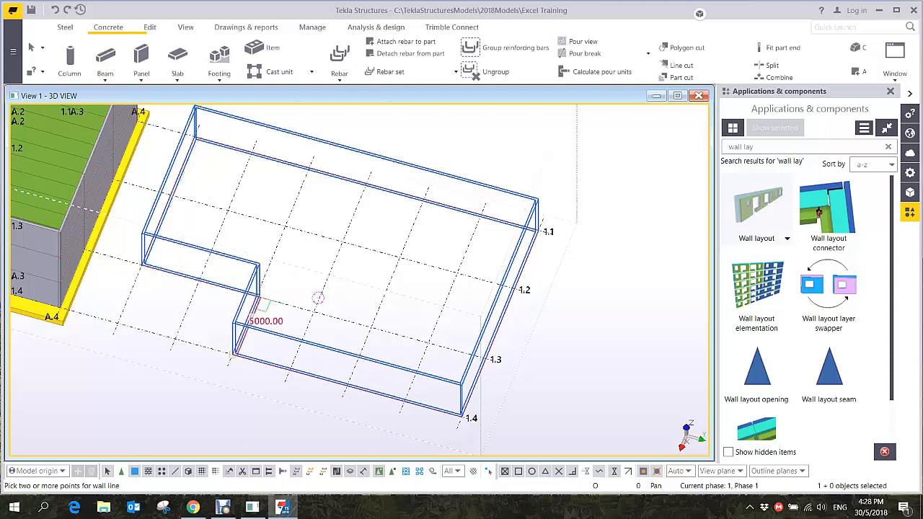
pyautogui.click(233, 355)
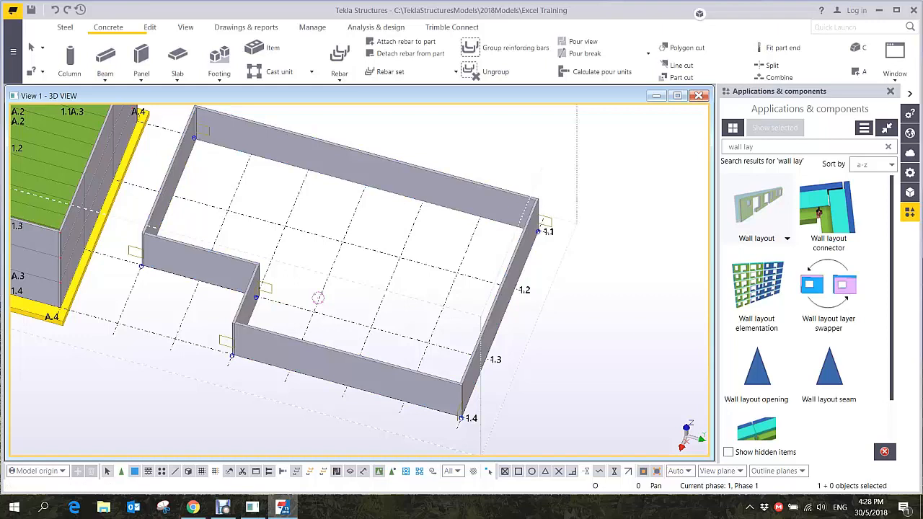
# - Examine the new wall layout's panels and corners from several angles
pyautogui.moveTo(234, 354); pyautogui.dragTo(244, 383, button='middle')
pyautogui.scroll(-2, 371, 361)
pyautogui.scroll(2, 462, 404)
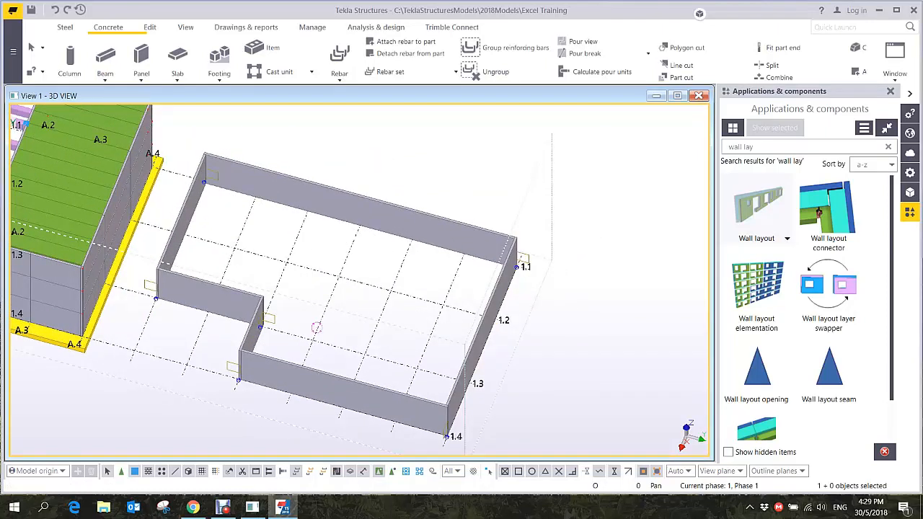
pyautogui.keyDown('ctrl'); pyautogui.moveTo(457, 351); pyautogui.dragTo(318, 330, button='middle'); pyautogui.keyUp('ctrl')
pyautogui.scroll(7, 435, 347)
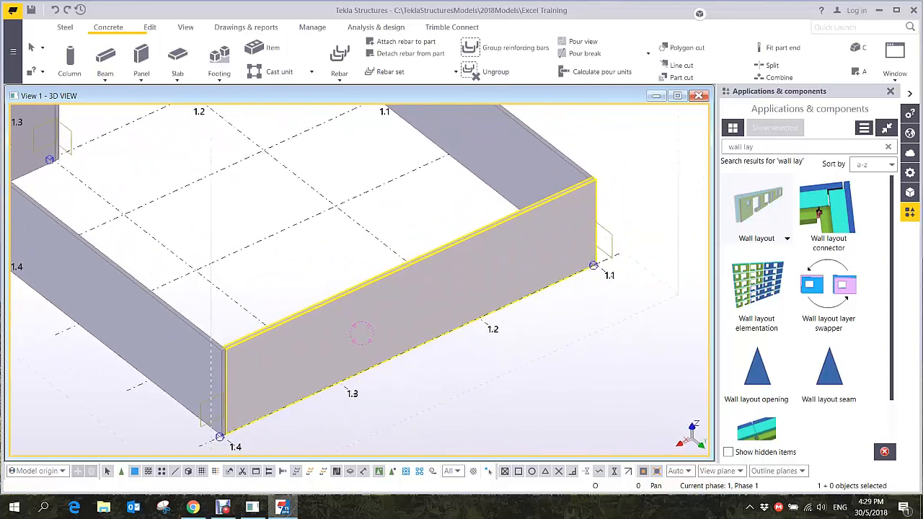
pyautogui.scroll(-1, 318, 338)
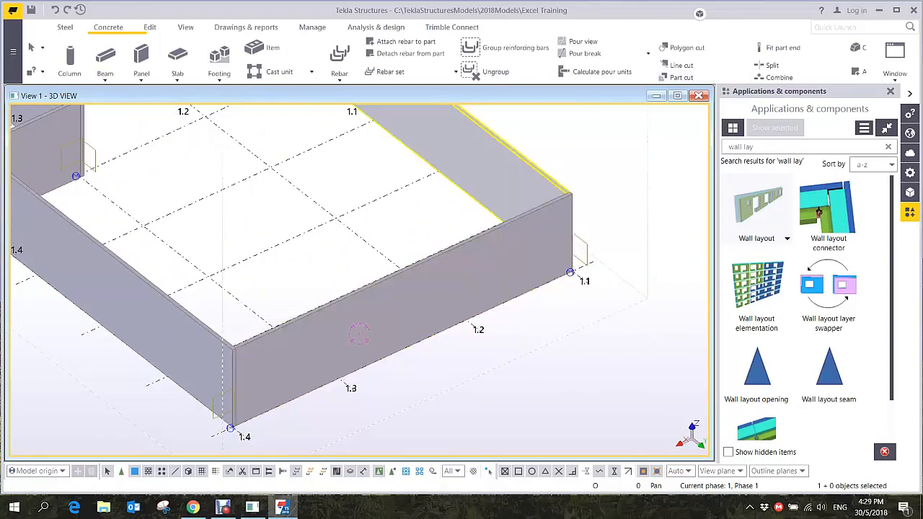
pyautogui.scroll(-5, 548, 289)
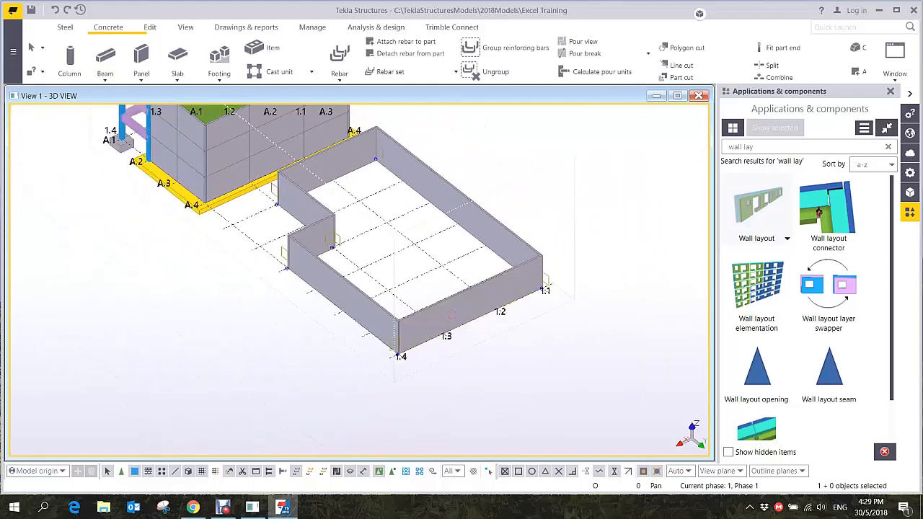
pyautogui.keyDown('ctrl'); pyautogui.moveTo(492, 308); pyautogui.dragTo(424, 324, button='middle'); pyautogui.keyUp('ctrl')
pyautogui.scroll(3, 468, 310)
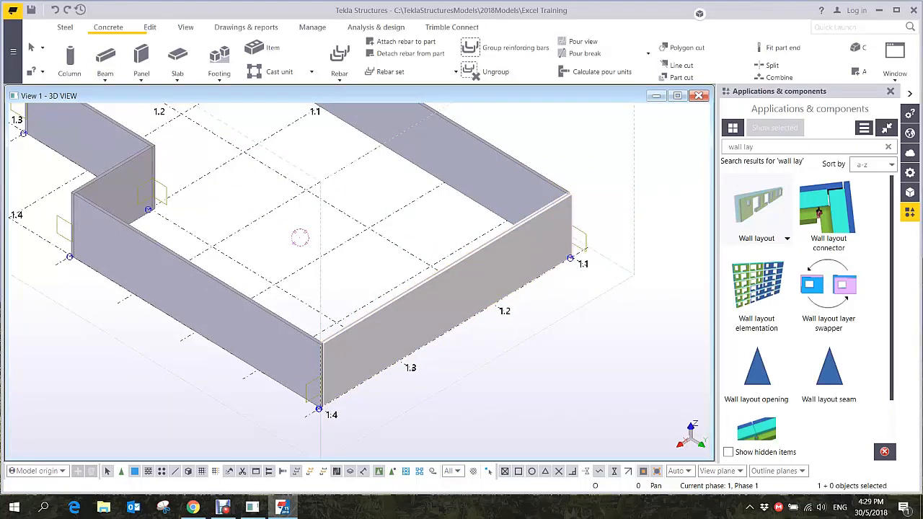
pyautogui.doubleClick(757, 288)
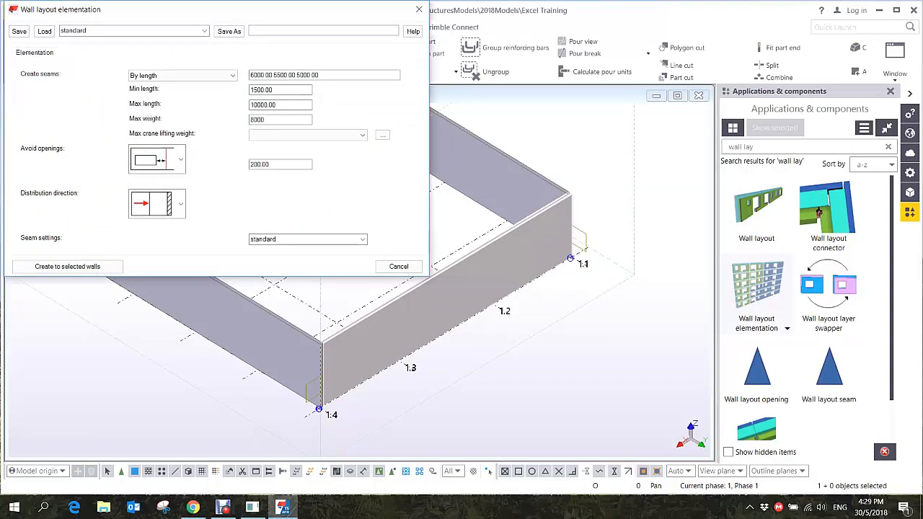
pyautogui.moveTo(216, 10); pyautogui.dragTo(489, 99)
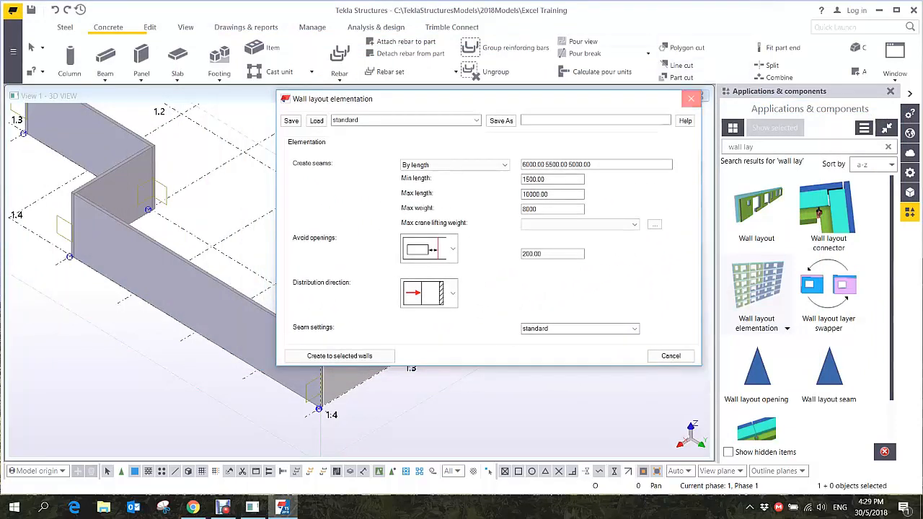
pyautogui.click(691, 98)
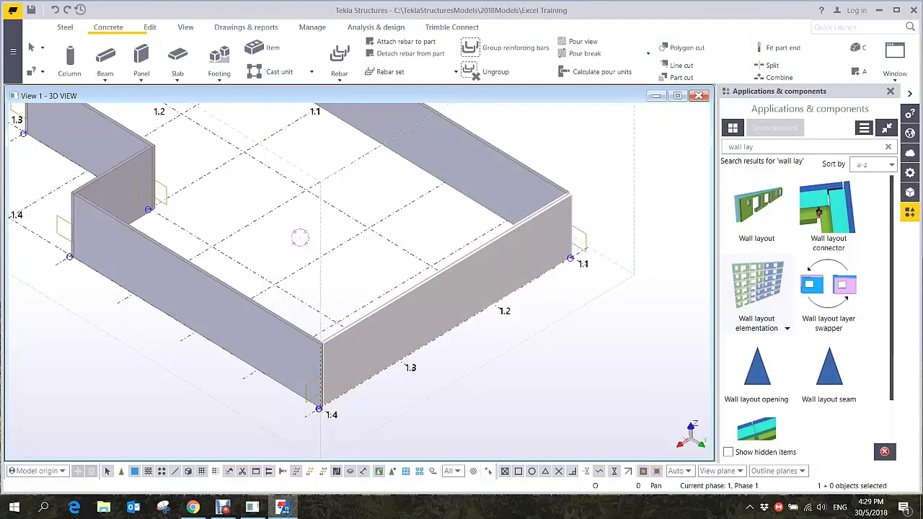
# - Split the selected 16000 end wall into panels using Wall layout elementation, with seams created by length at 4000
pyautogui.click(754, 147)
pyautogui.doubleClick(758, 293)
pyautogui.moveTo(498, 97); pyautogui.dragTo(695, 83)
pyautogui.moveTo(361, 252); pyautogui.dragTo(191, 242, button='middle')
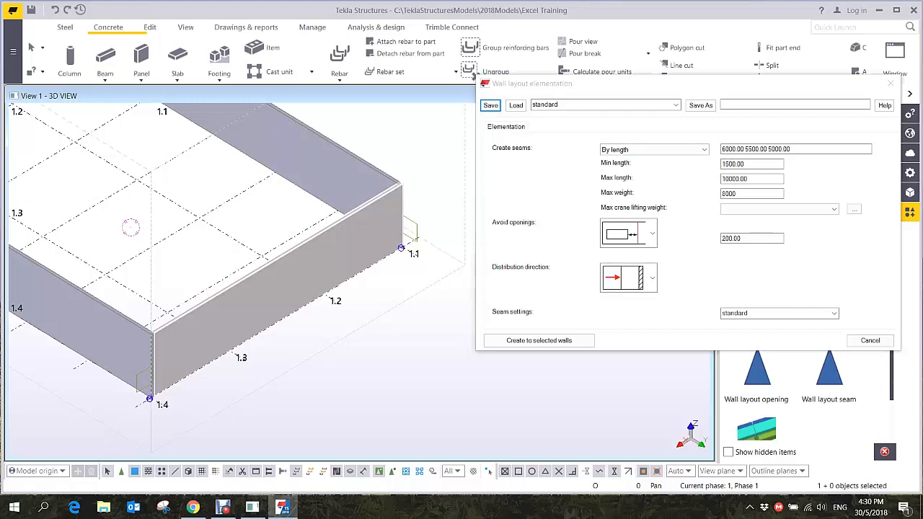
pyautogui.moveTo(797, 149); pyautogui.dragTo(720, 149)
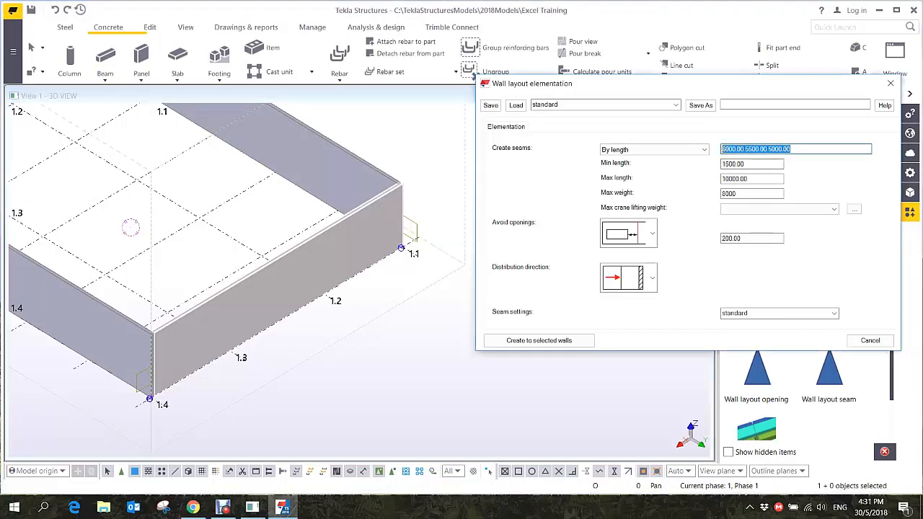
pyautogui.write('4000')
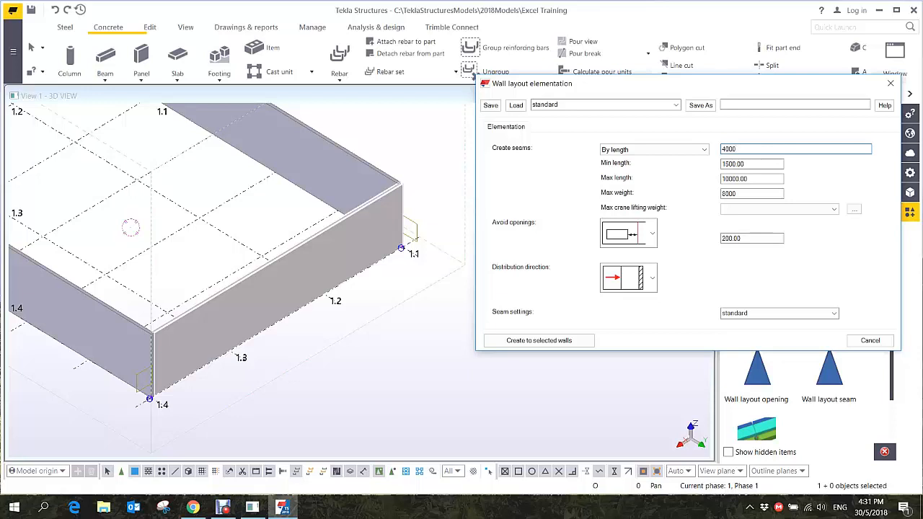
pyautogui.click(278, 292)
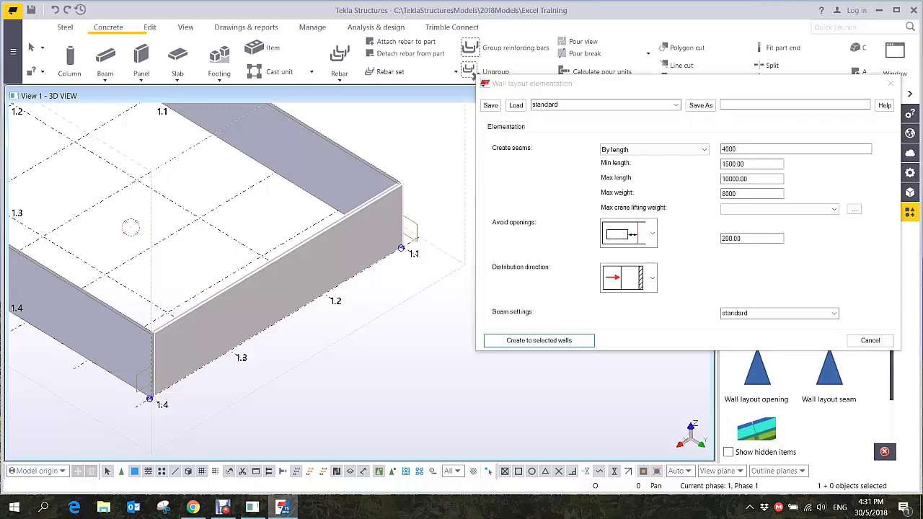
pyautogui.click(540, 341)
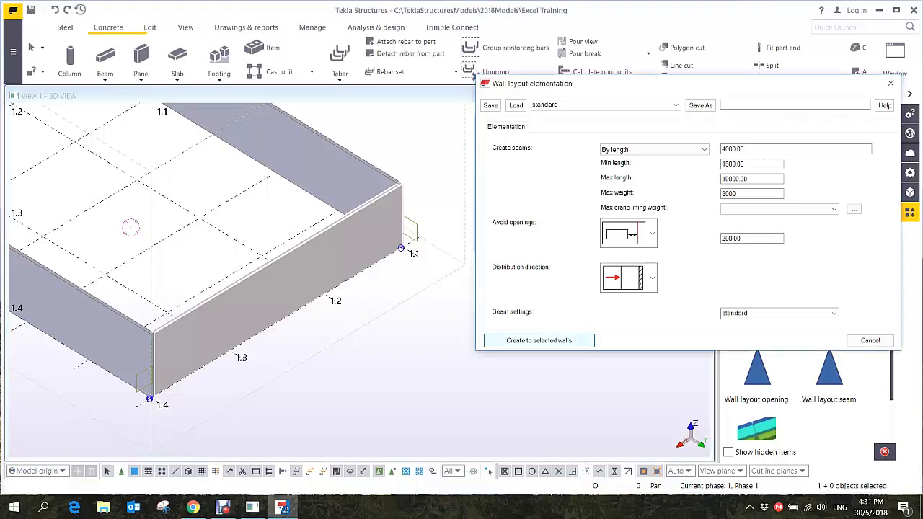
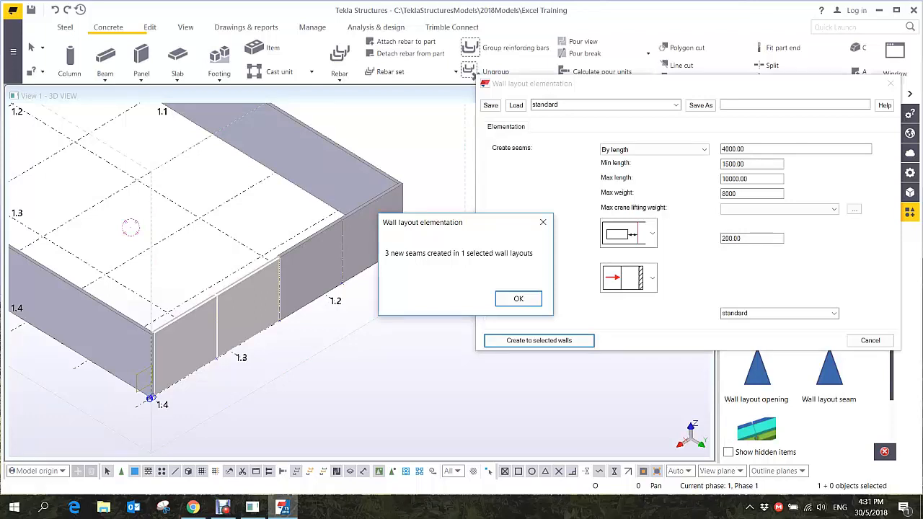
# - Create elementation seams in the four other long walls, leaving out the short 5000 wall, and close the elementation settings
pyautogui.moveTo(216, 325); pyautogui.dragTo(378, 391, button='middle')
pyautogui.scroll(-3, 379, 390)
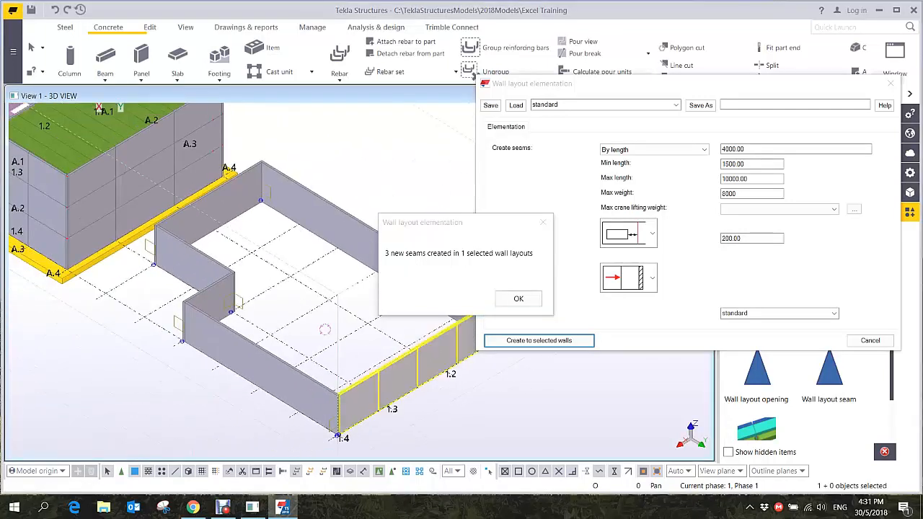
pyautogui.click(210, 200)
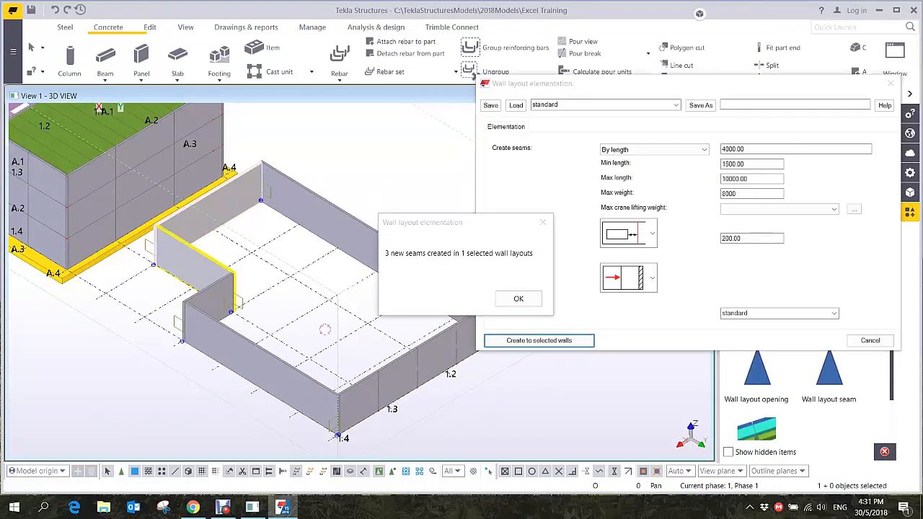
pyautogui.keyDown('ctrl'); pyautogui.click(193, 254); pyautogui.keyUp('ctrl')
pyautogui.keyDown('ctrl'); pyautogui.click(260, 366); pyautogui.keyUp('ctrl')
pyautogui.keyDown('ctrl'); pyautogui.click(321, 216); pyautogui.keyUp('ctrl')
pyautogui.scroll(-2, 288, 325)
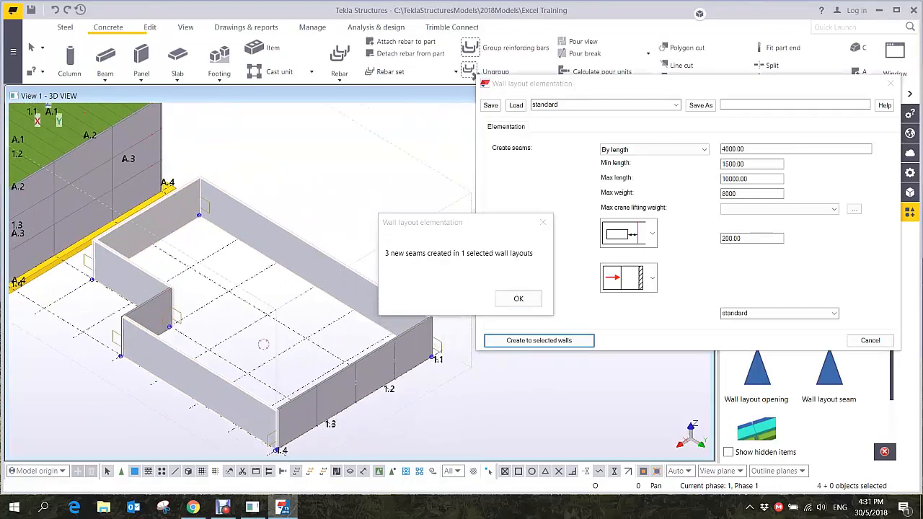
pyautogui.click(519, 298)
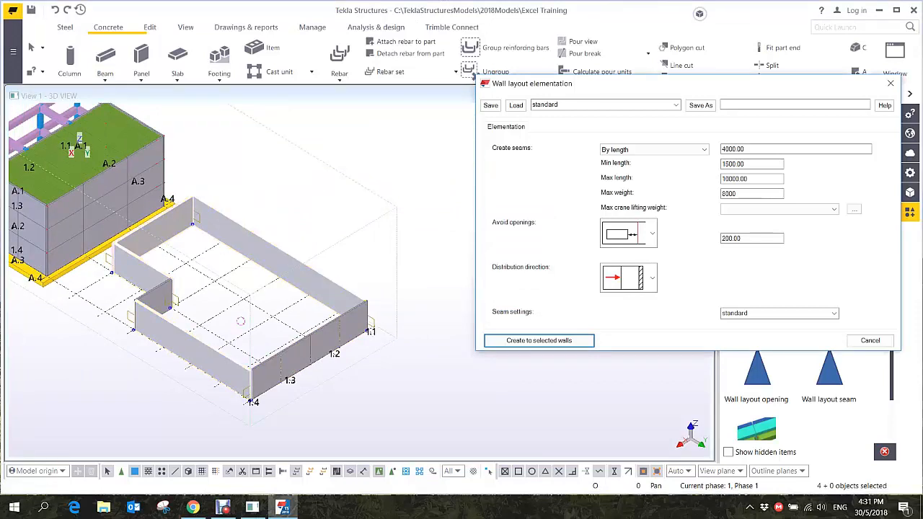
pyautogui.press('Return')
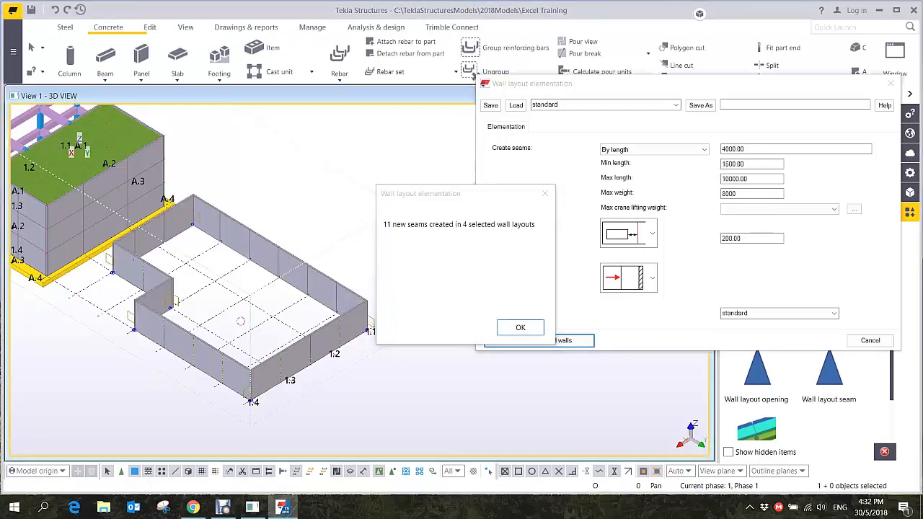
pyautogui.press('Return')
pyautogui.scroll(5, 240, 321)
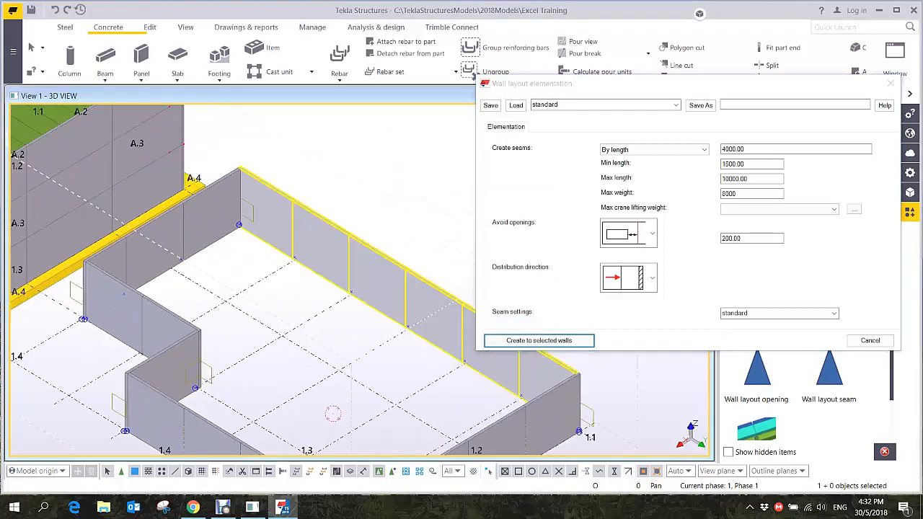
pyautogui.scroll(-2, 75, 230)
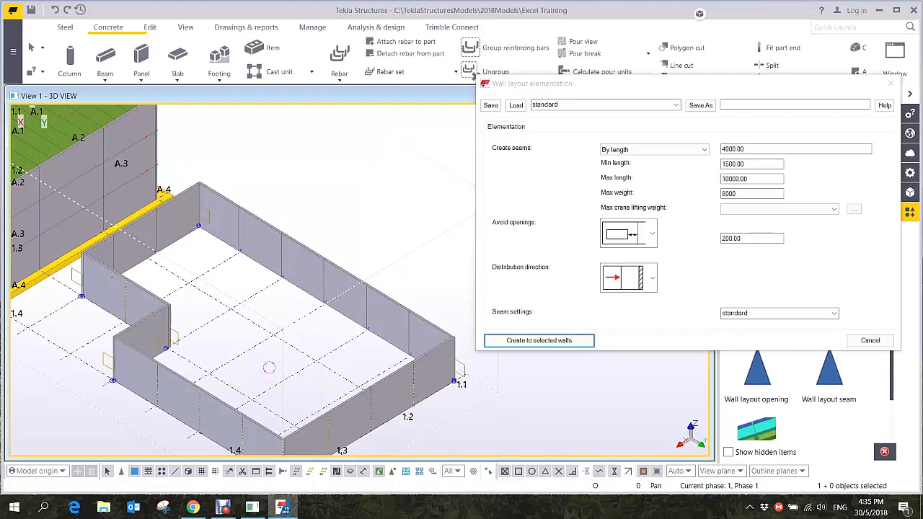
pyautogui.click(891, 84)
# - Open the wall layout properties of the 24000 wall and add two new layers beside PANEL
pyautogui.moveTo(433, 275); pyautogui.dragTo(451, 257, button='middle')
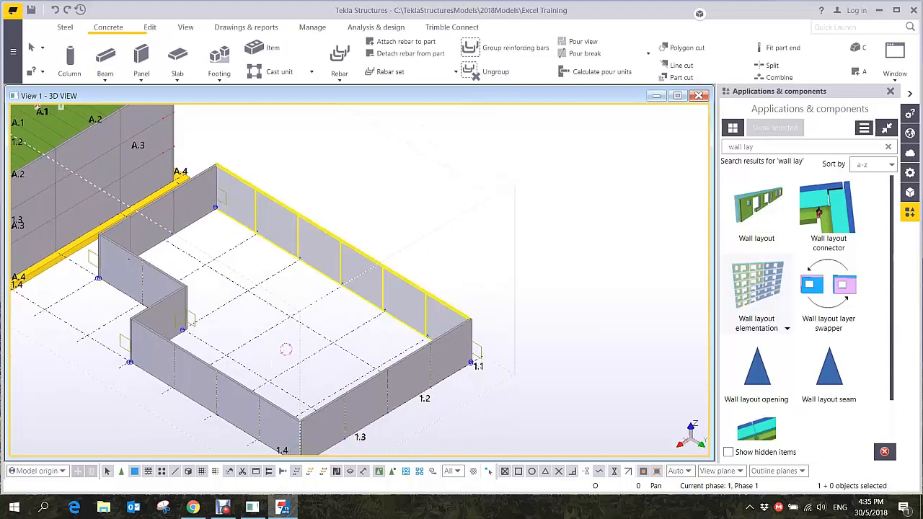
pyautogui.scroll(1, 406, 305)
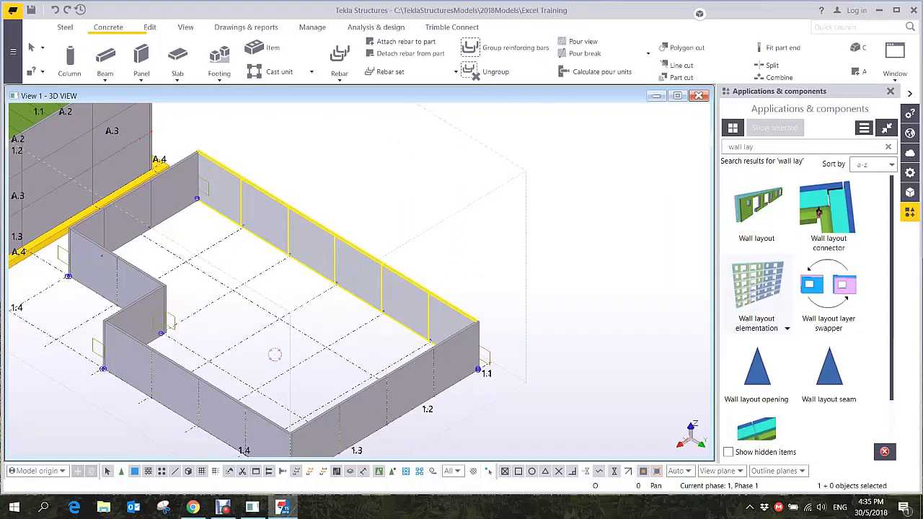
pyautogui.doubleClick(359, 273)
pyautogui.moveTo(650, 117); pyautogui.dragTo(668, 70)
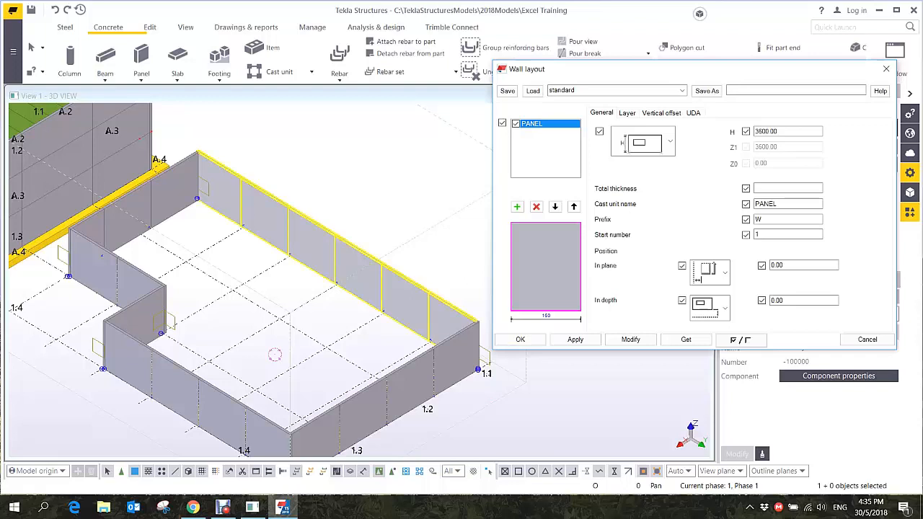
pyautogui.moveTo(477, 322); pyautogui.dragTo(312, 338, button='middle')
pyautogui.scroll(6, 312, 339)
pyautogui.keyDown('ctrl'); pyautogui.moveTo(216, 256); pyautogui.dragTo(398, 340, button='middle'); pyautogui.keyUp('ctrl')
pyautogui.scroll(-2, 408, 349)
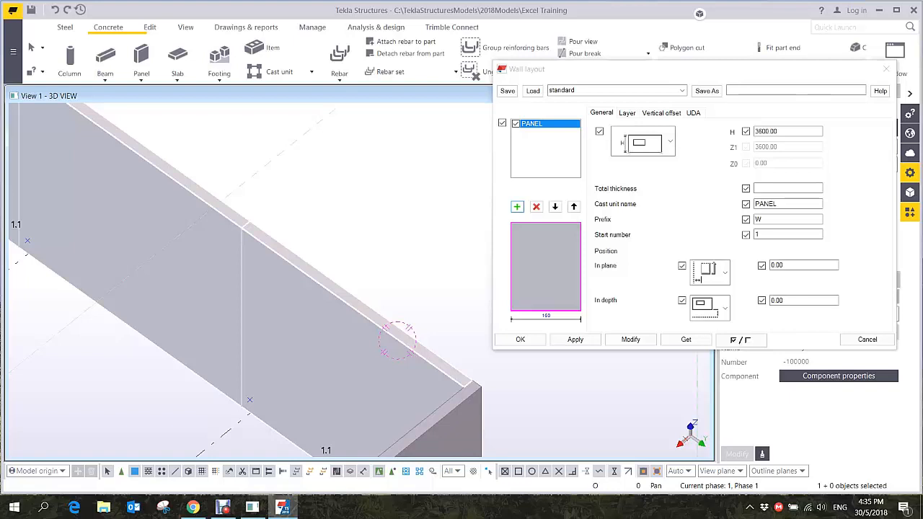
pyautogui.click(517, 207)
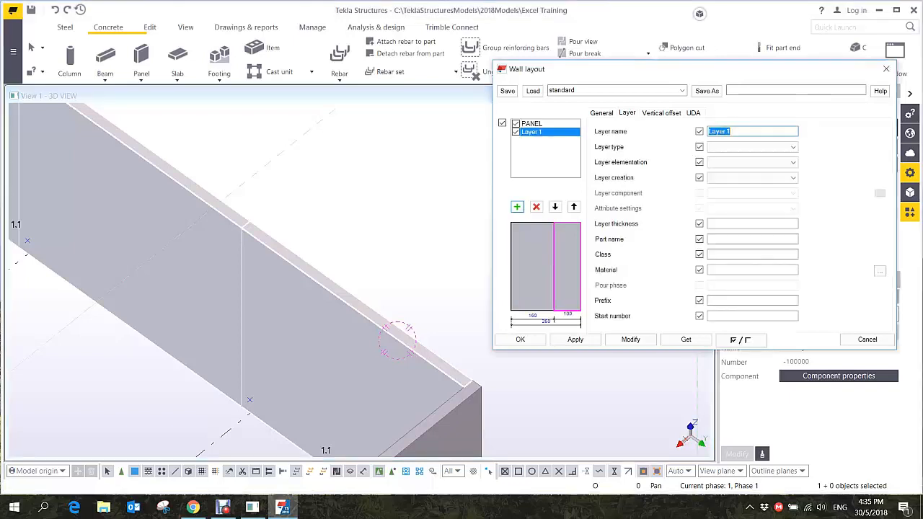
pyautogui.click(518, 207)
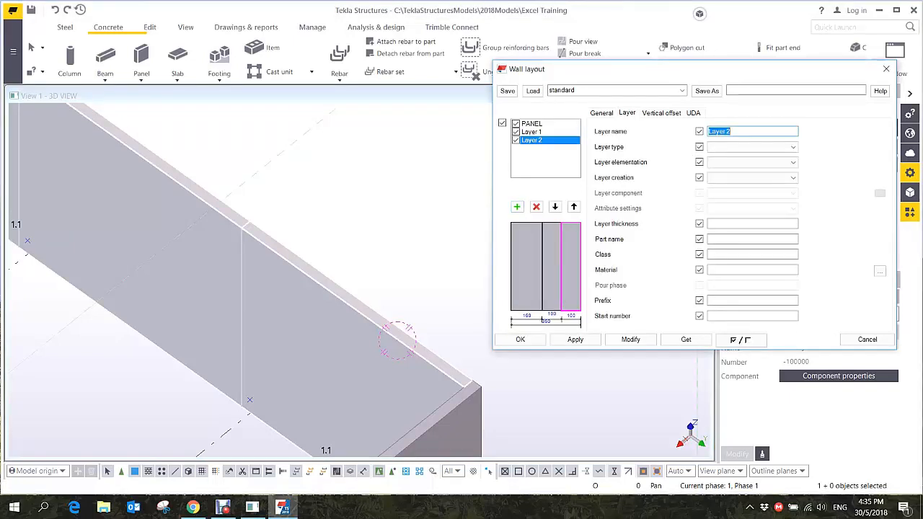
# - Rename the PANEL layer as EXTERNAL SKIN and set its layer thickness to 50
pyautogui.click(532, 124)
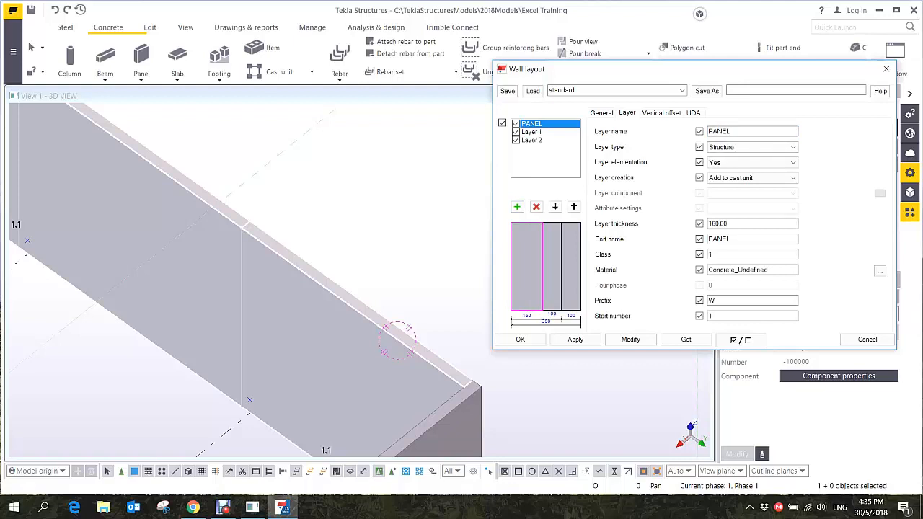
pyautogui.doubleClick(720, 131)
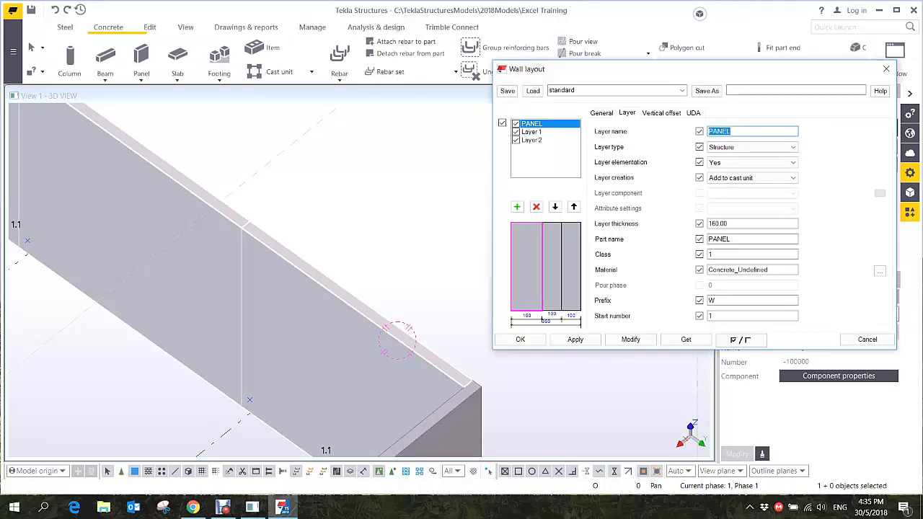
pyautogui.write('EXTYERNAL')
pyautogui.press('BackSpace')
pyautogui.press('BackSpace')
pyautogui.press('BackSpace')
pyautogui.press('BackSpace')
pyautogui.press('BackSpace')
pyautogui.press('BackSpace')
pyautogui.press('BackSpace')
pyautogui.press('BackSpace')
pyautogui.press('BackSpace')
pyautogui.write('EXTERNAL SKIN')
pyautogui.press('Tab')
pyautogui.press('Tab')
pyautogui.press('Tab')
pyautogui.press('Tab')
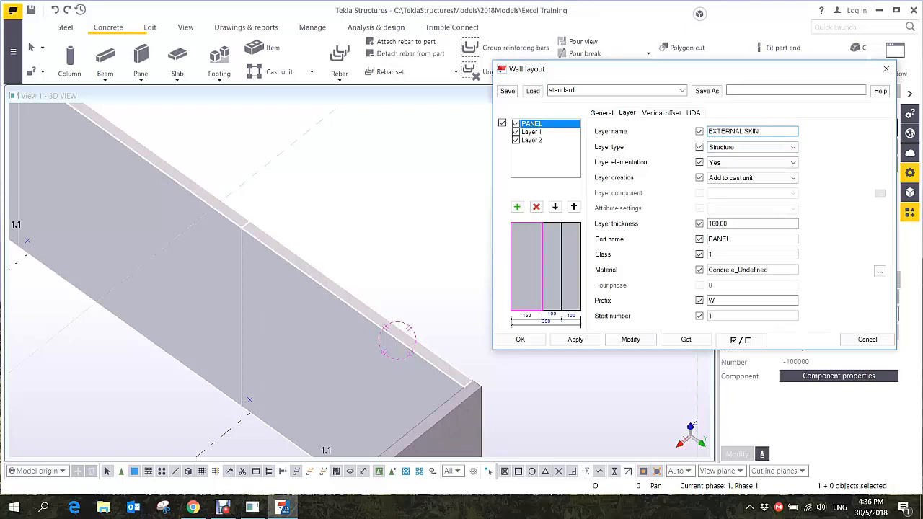
pyautogui.write('50')
pyautogui.press('Tab')
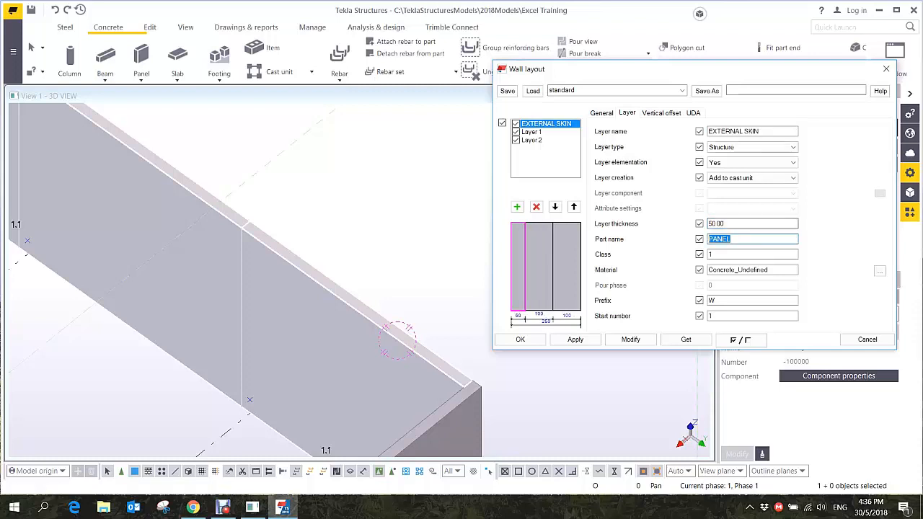
# - Copy the layer name EXTERNAL SKIN into that layer's part name and set its class to 12
pyautogui.moveTo(762, 131); pyautogui.dragTo(709, 131)
pyautogui.hotkey('ctrl', 'c')
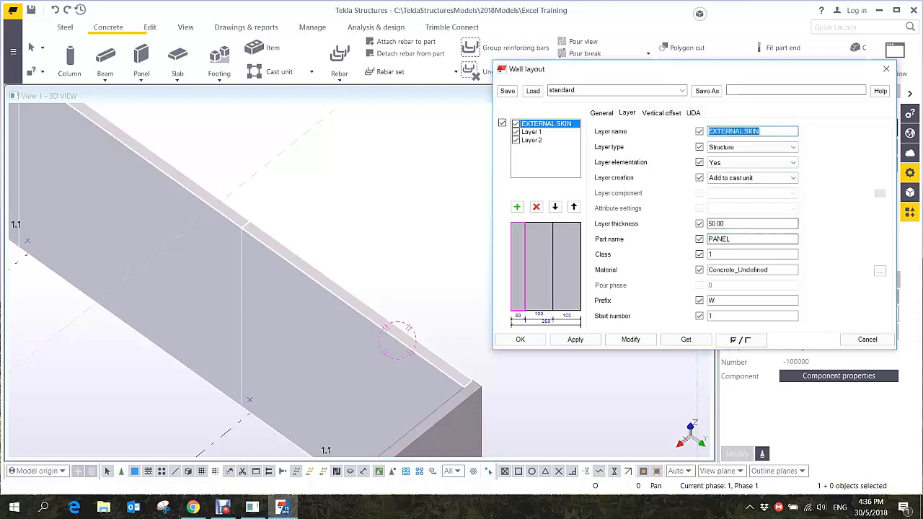
pyautogui.doubleClick(720, 239)
pyautogui.hotkey('ctrl', 'v')
pyautogui.press('Tab')
pyautogui.write('12')
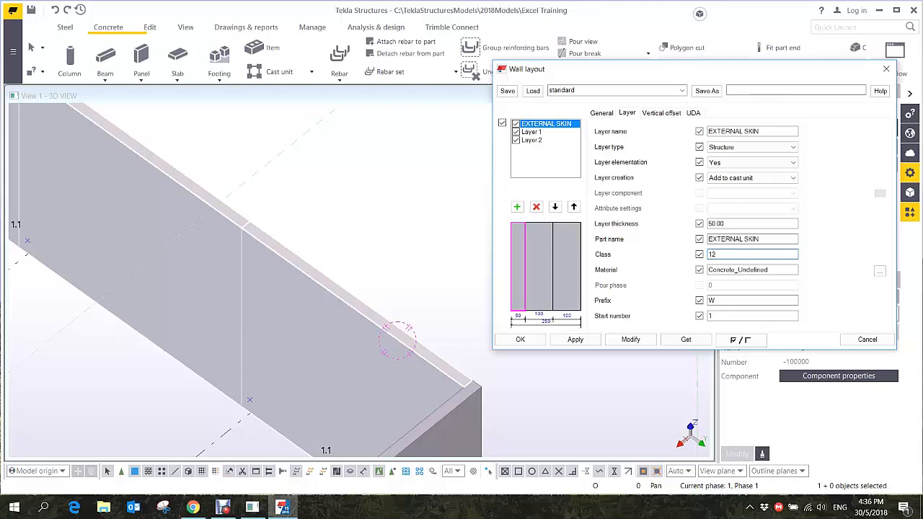
# - Rename Layer 1 as INSULLATION and set its layer type to Insulation
pyautogui.click(532, 132)
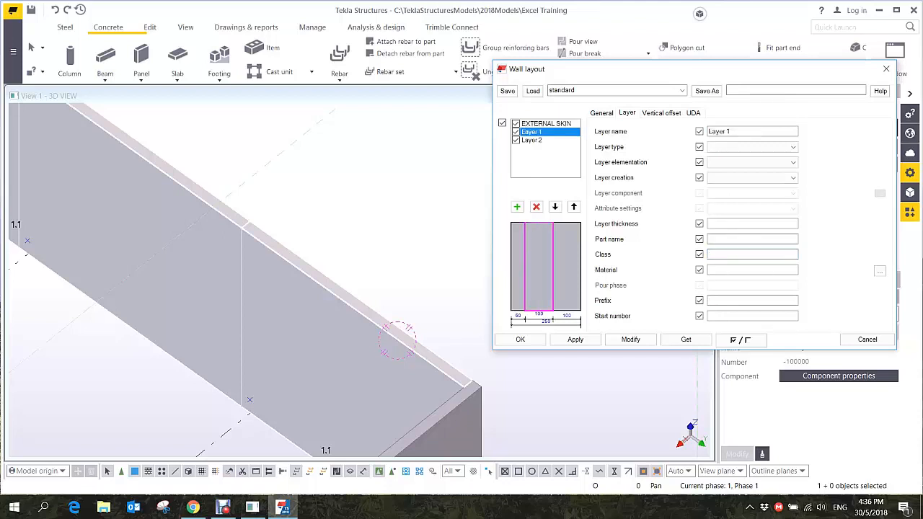
pyautogui.moveTo(734, 132); pyautogui.dragTo(707, 132)
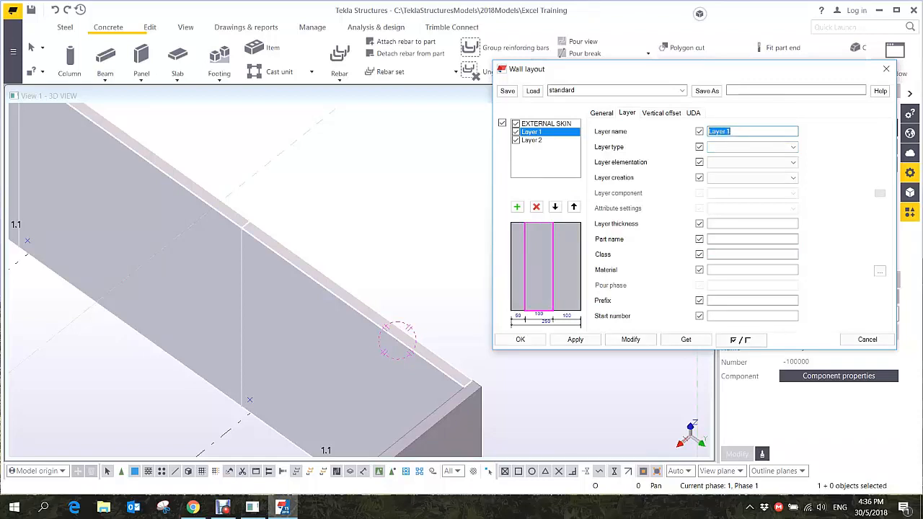
pyautogui.write('INSULLATION')
pyautogui.press('Return')
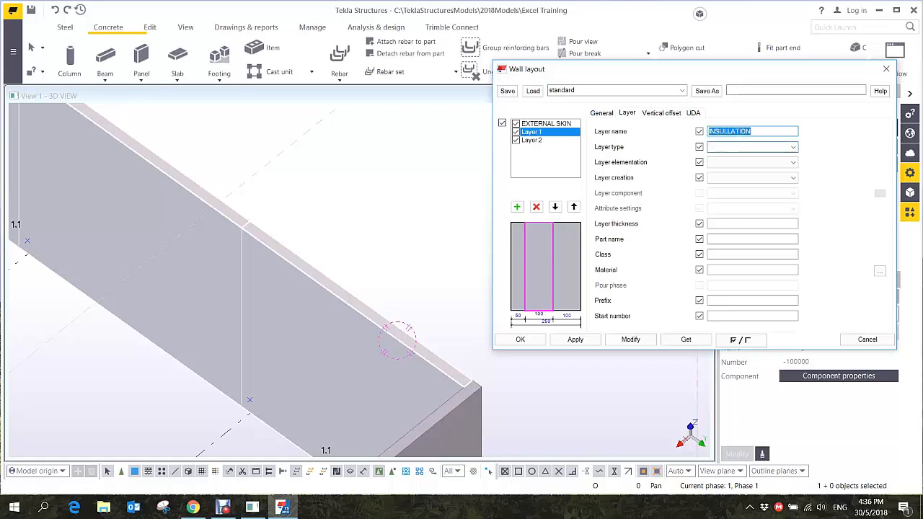
pyautogui.click(758, 147)
pyautogui.click(743, 165)
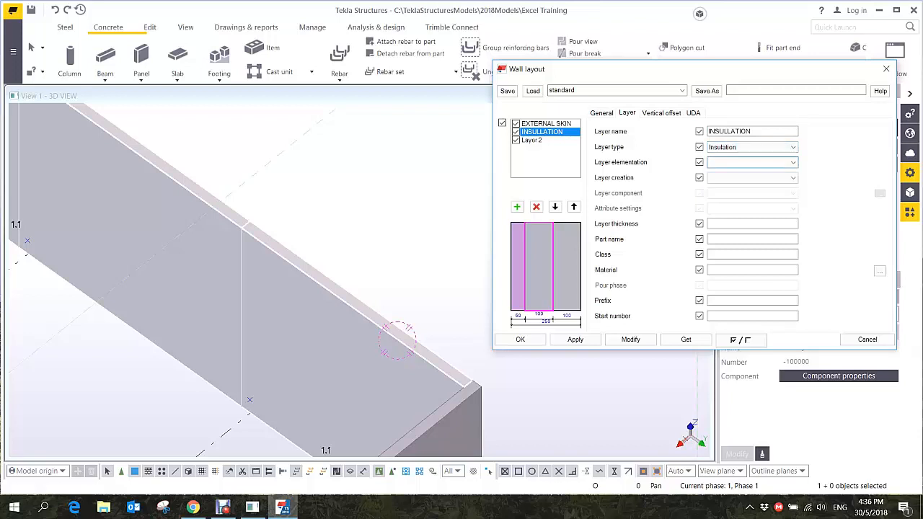
# - Set the insulation layer's thickness to 50 and its part name to INSULLATION
pyautogui.click(752, 223)
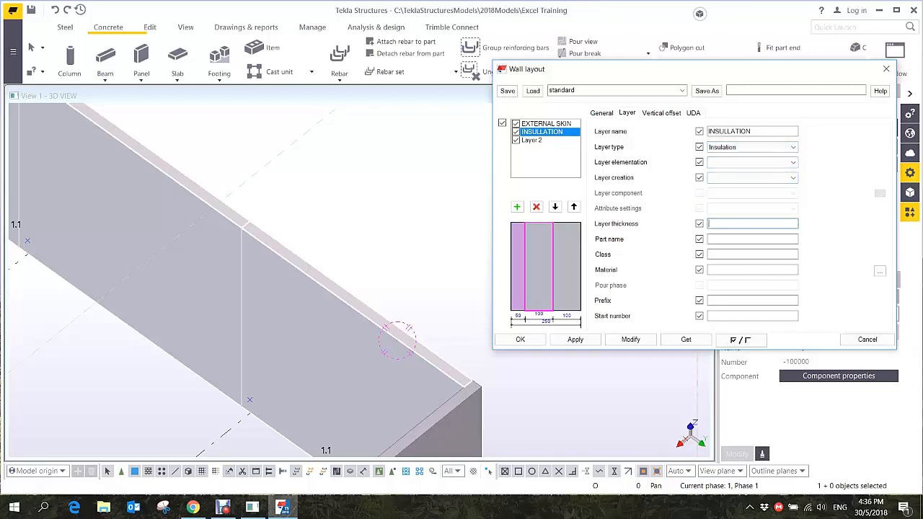
pyautogui.write('50')
pyautogui.press('Tab')
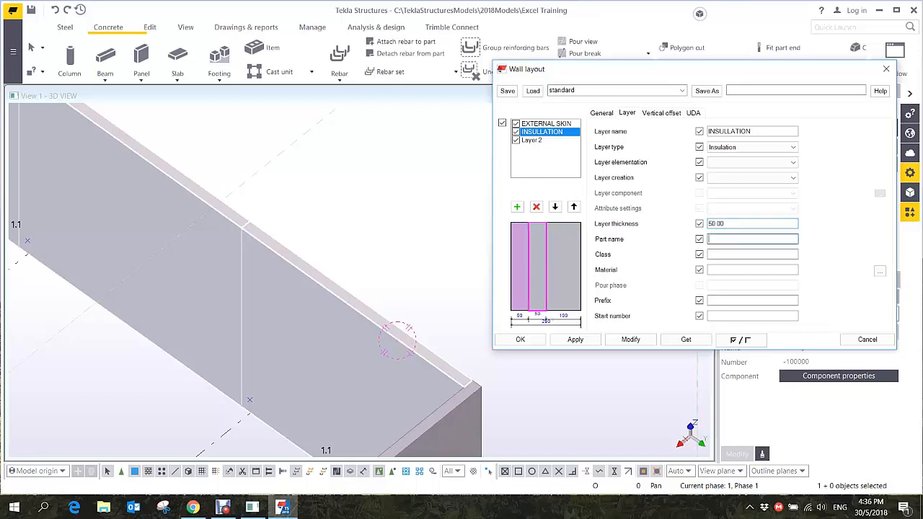
pyautogui.write('INSULATION')
pyautogui.press('Tab')
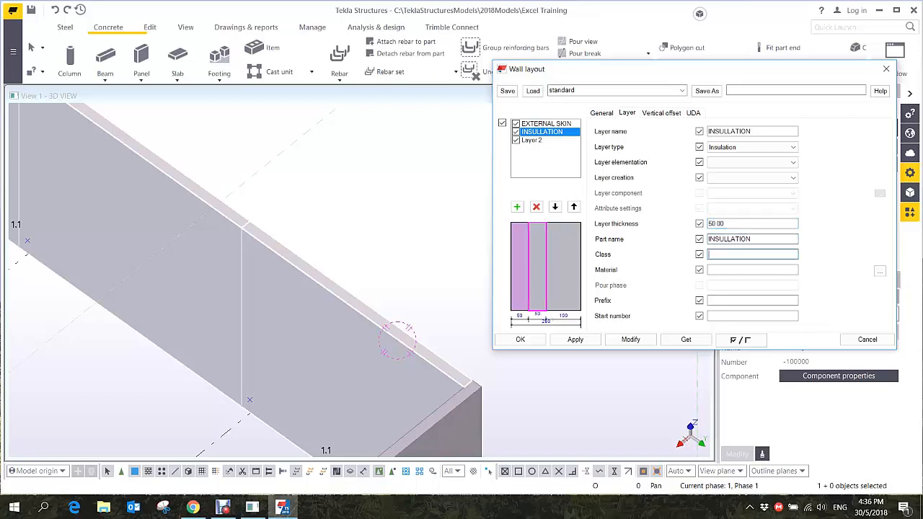
# - Set the INSULLATION layer's class to 6 and its material to Insulation from the MATERIAL_MISC group
pyautogui.write('6')
pyautogui.press('Tab')
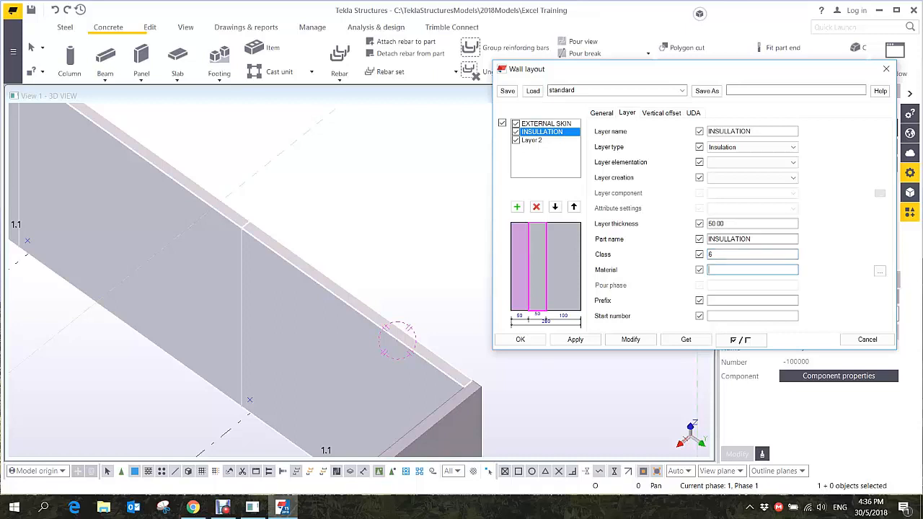
pyautogui.click(880, 271)
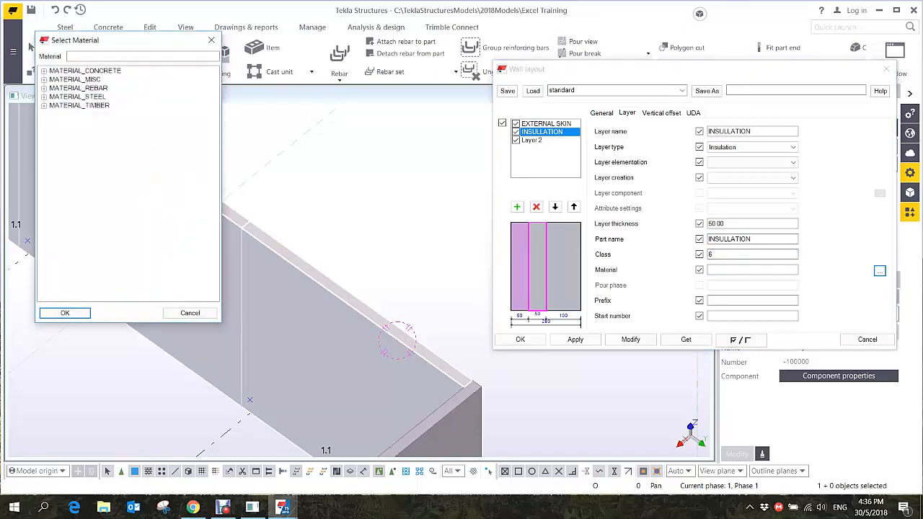
pyautogui.click(44, 80)
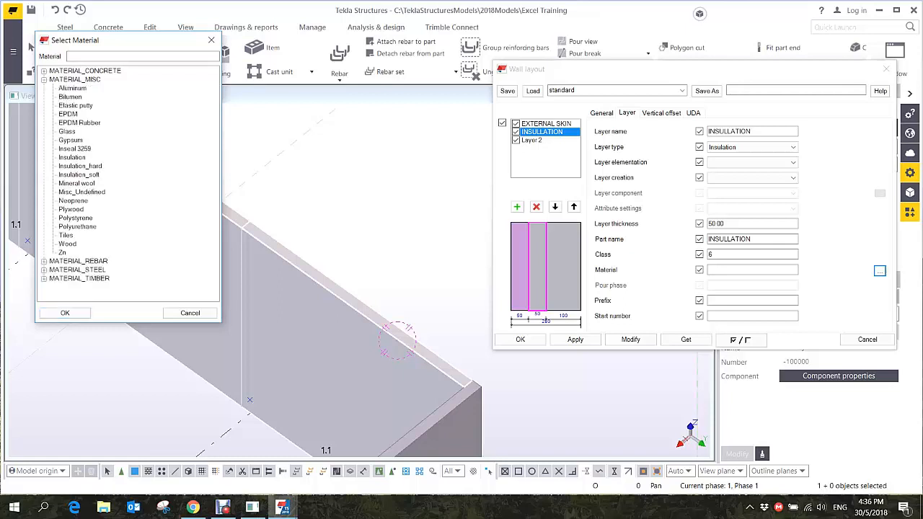
pyautogui.click(72, 157)
pyautogui.click(64, 314)
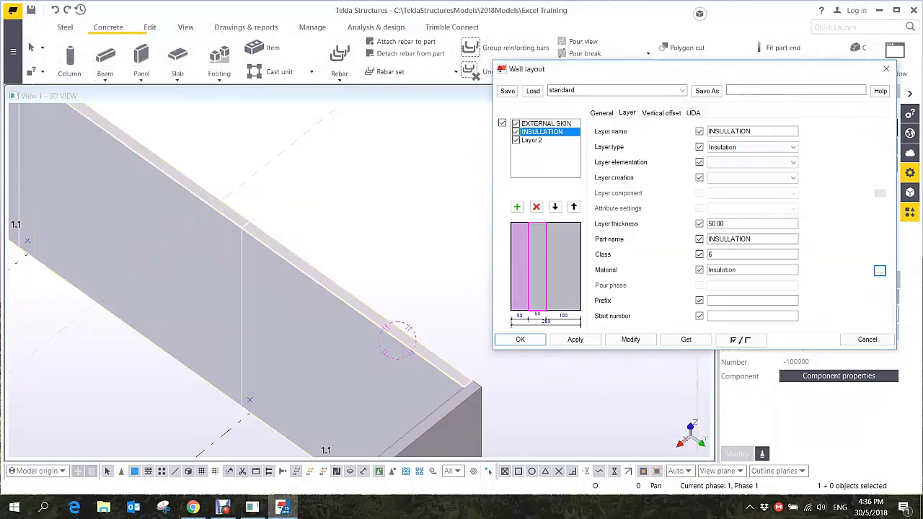
# - Change the EXTERNAL SKIN layer's material to C40
pyautogui.click(546, 124)
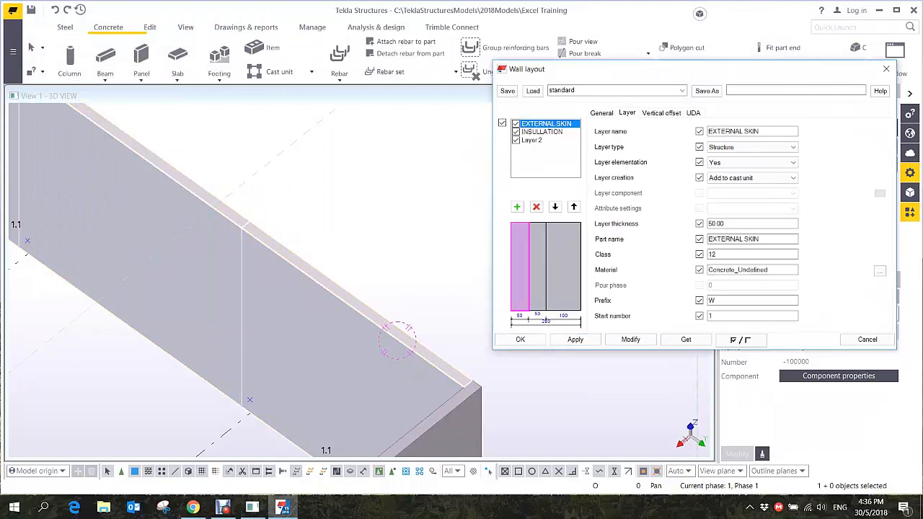
pyautogui.doubleClick(743, 269)
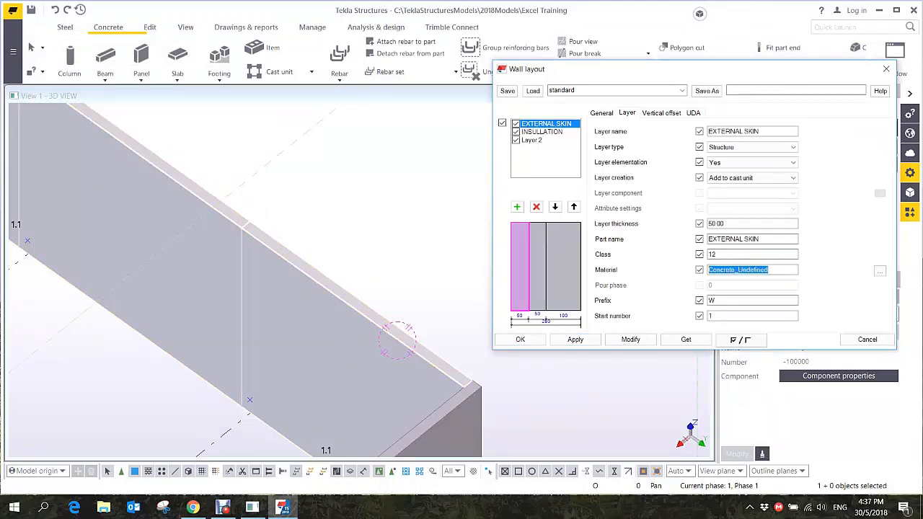
pyautogui.write('C40')
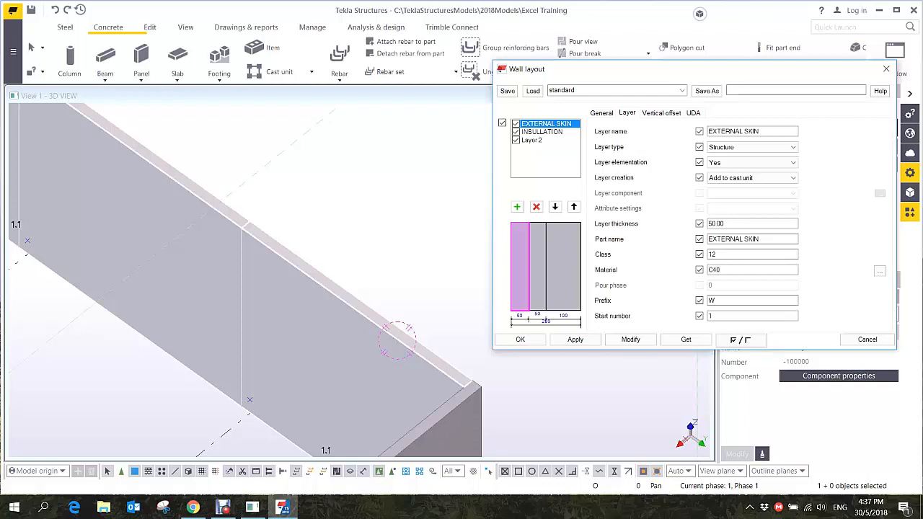
# - Rename Layer 2 as INTERNAL WALL, copy that name, and set its layer type to Structure
pyautogui.click(539, 140)
pyautogui.click(735, 132)
pyautogui.moveTo(736, 131); pyautogui.dragTo(706, 131)
pyautogui.write('IN')
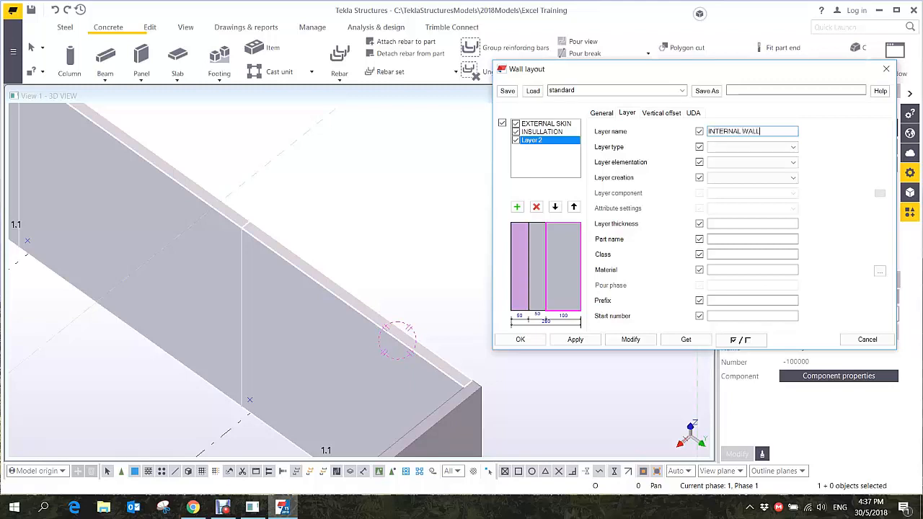
pyautogui.hotkey('ctrl', 'a')
pyautogui.hotkey('ctrl', 'c')
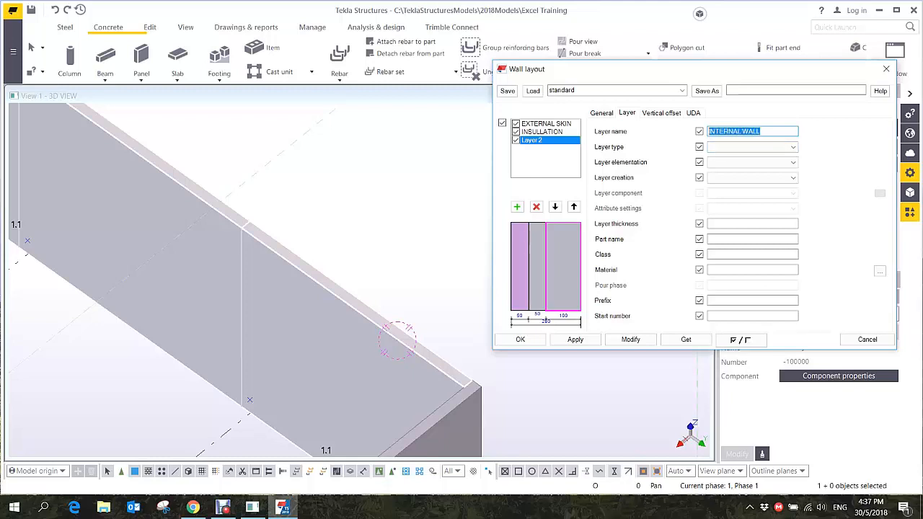
pyautogui.click(757, 147)
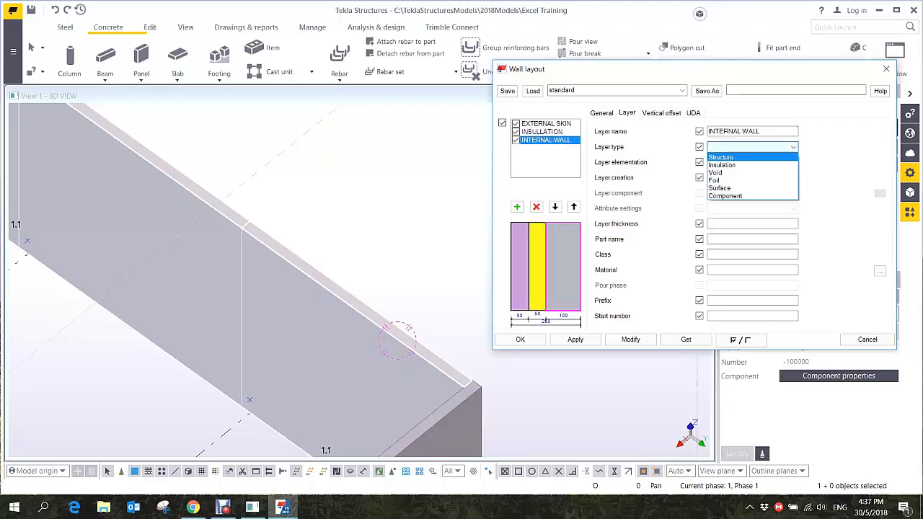
pyautogui.click(743, 158)
# - Give the INTERNAL WALL layer a thickness of 100, part name INTERNAL WALL, class 12 and material C40
pyautogui.click(752, 224)
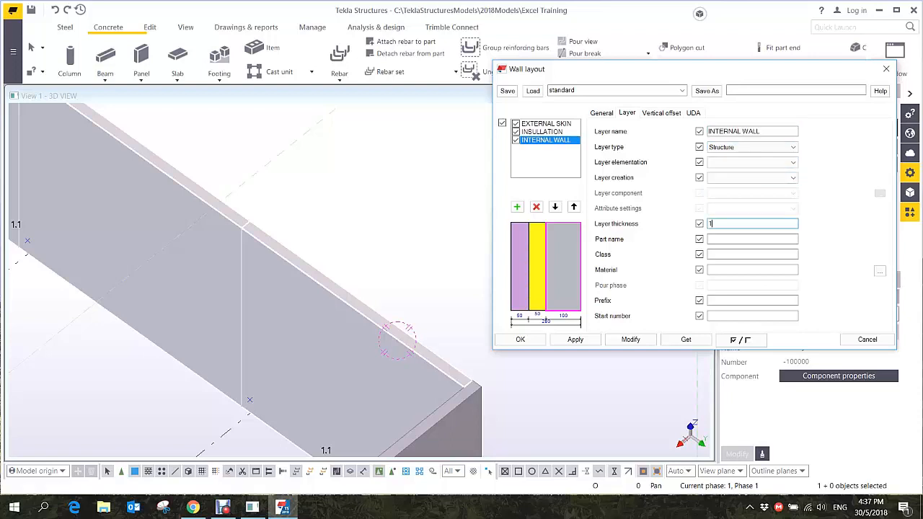
pyautogui.press('Tab')
pyautogui.hotkey('ctrl', 'v')
pyautogui.press('Tab')
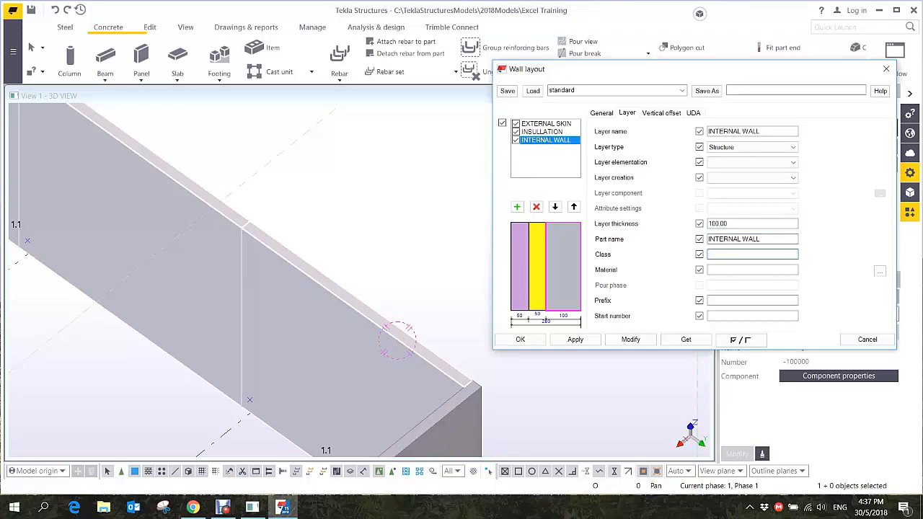
pyautogui.write('12')
pyautogui.press('Tab')
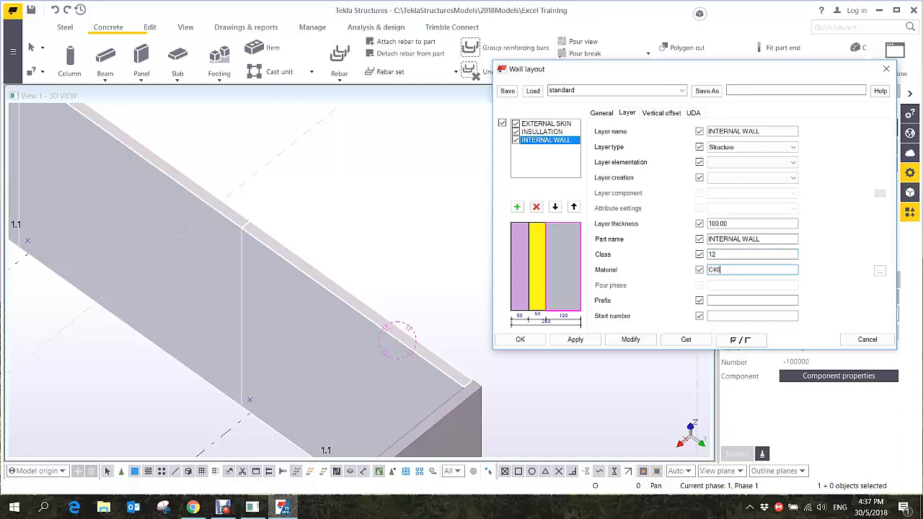
# - Apply the three-layer build-up to the selected wall and inspect its layers at the corner
pyautogui.scroll(-2, 331, 106)
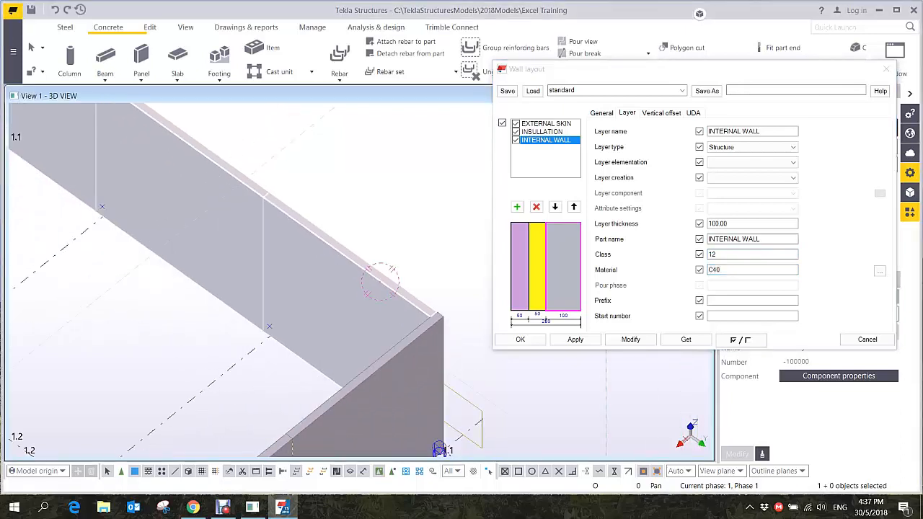
pyautogui.click(631, 340)
pyautogui.moveTo(404, 318); pyautogui.dragTo(311, 280, button='middle')
pyautogui.scroll(4, 344, 282)
pyautogui.keyDown('ctrl'); pyautogui.moveTo(366, 240); pyautogui.dragTo(299, 258, button='middle'); pyautogui.keyUp('ctrl')
pyautogui.click(427, 265)
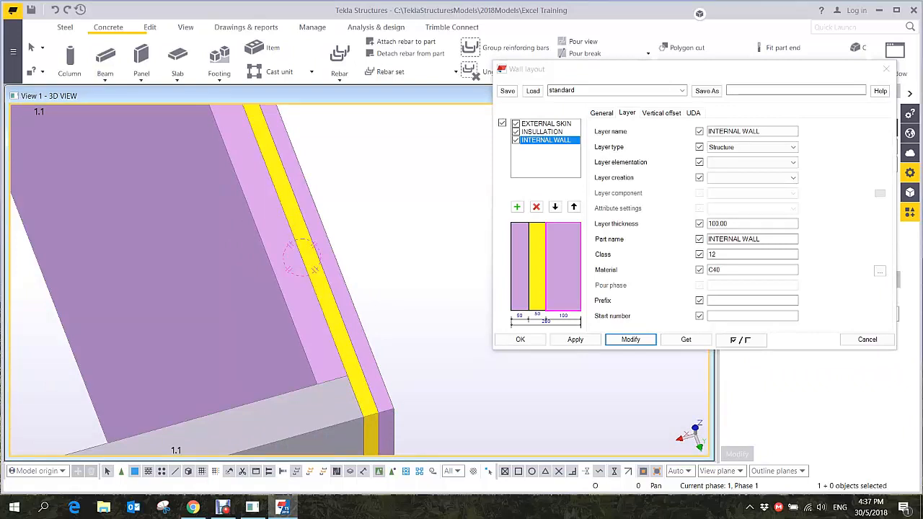
pyautogui.moveTo(301, 257)
pyautogui.keyDown('ctrl'); pyautogui.mouseDown(button='middle')
pyautogui.moveTo(313, 261)
pyautogui.moveTo(326, 233)
pyautogui.moveTo(523, 375)
pyautogui.moveTo(449, 338)
pyautogui.moveTo(373, 247)
pyautogui.mouseUp(button='middle'); pyautogui.keyUp('ctrl')
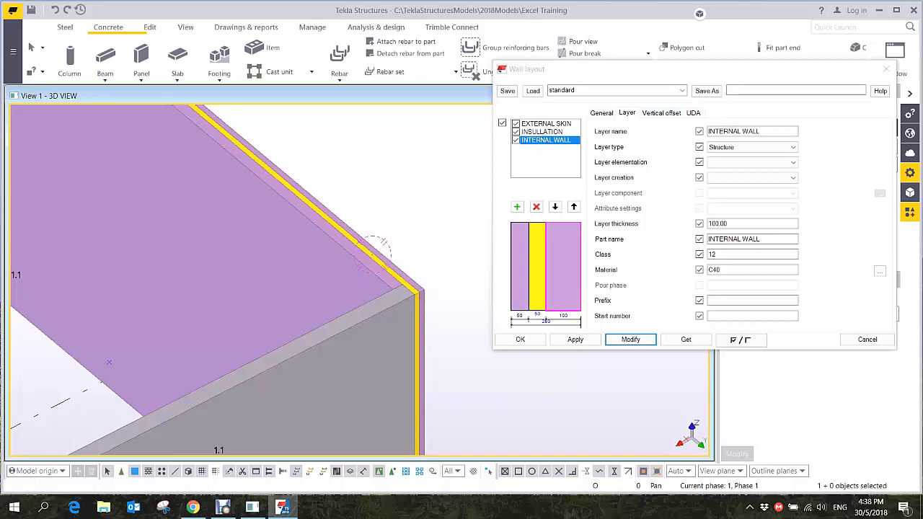
# - Set the INTERNAL WALL layer's upper vertical offset to 150 and apply it to the selected wall
pyautogui.click(661, 113)
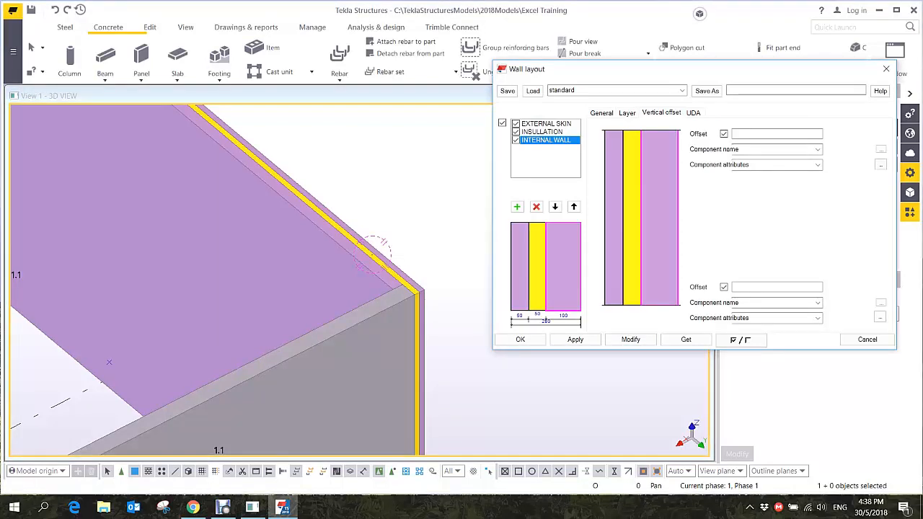
pyautogui.click(777, 134)
pyautogui.click(632, 340)
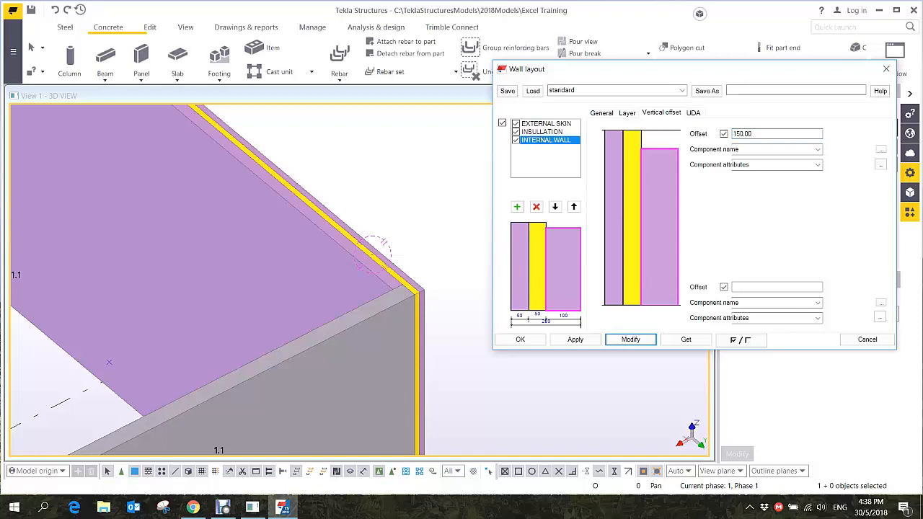
pyautogui.scroll(1, 371, 231)
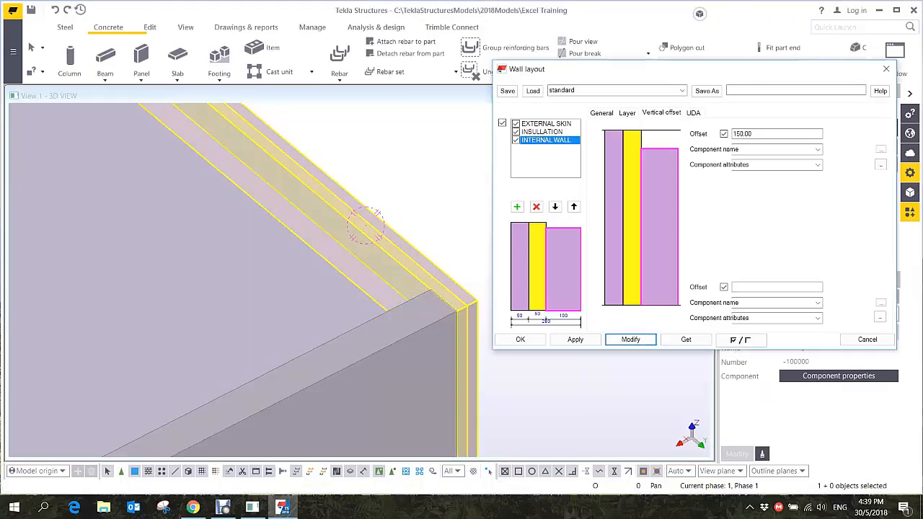
pyautogui.scroll(-2, 368, 198)
pyautogui.keyDown('ctrl'); pyautogui.moveTo(367, 213); pyautogui.dragTo(363, 281, button='middle'); pyautogui.keyUp('ctrl')
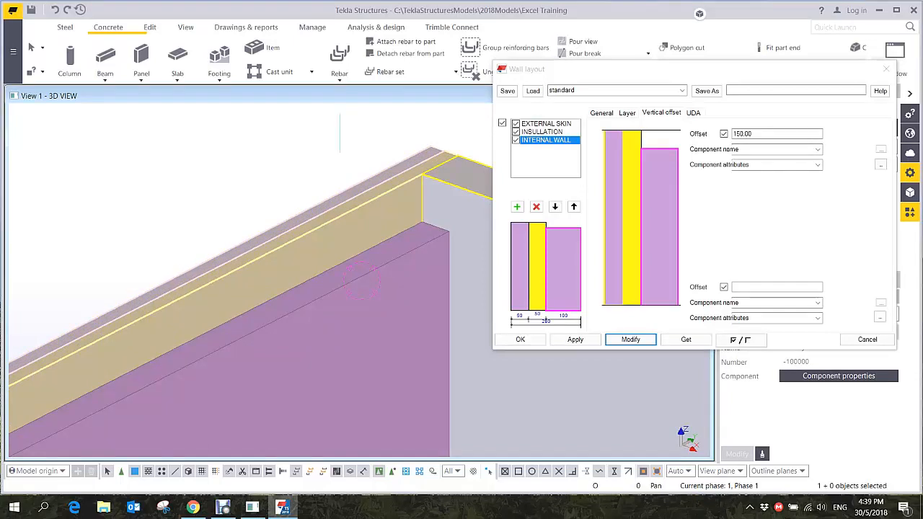
# - Set the INSULLATION layer's upper vertical offset to 150 and apply it to the selected wall
pyautogui.click(542, 132)
pyautogui.click(765, 134)
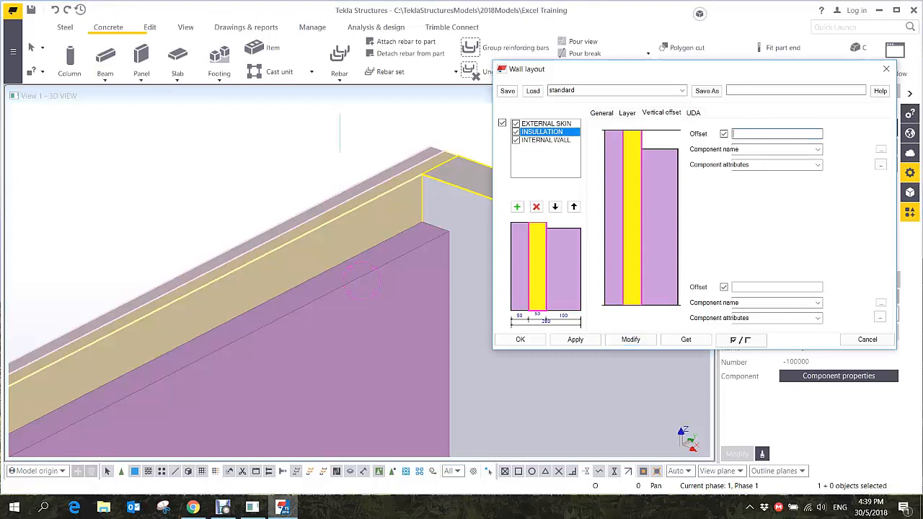
pyautogui.press('Return')
pyautogui.moveTo(402, 235)
pyautogui.keyDown('ctrl'); pyautogui.mouseDown(button='middle')
pyautogui.moveTo(217, 288)
pyautogui.moveTo(324, 242)
pyautogui.moveTo(404, 230)
pyautogui.mouseUp(button='middle'); pyautogui.keyUp('ctrl')
pyautogui.scroll(-3, 218, 289)
pyautogui.keyDown('ctrl'); pyautogui.moveTo(325, 249); pyautogui.dragTo(381, 186, button='middle'); pyautogui.keyUp('ctrl')
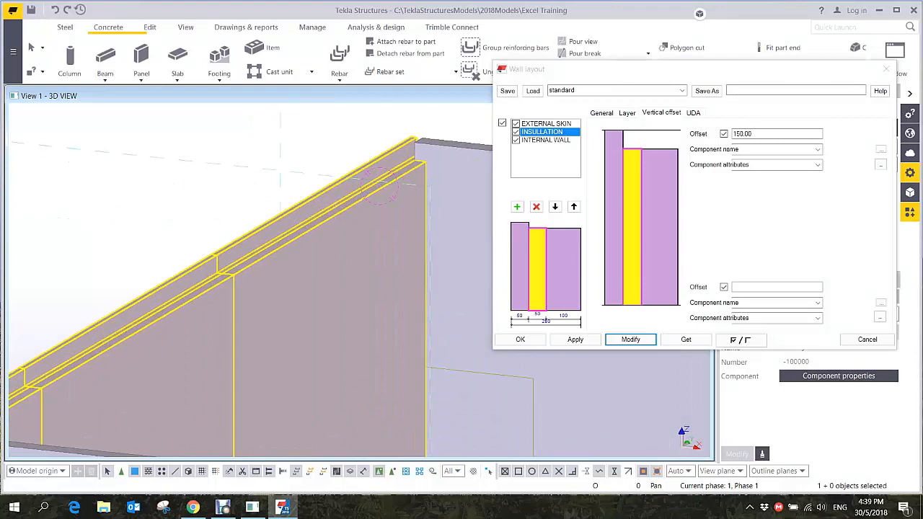
# - Select the remaining single-layer walls around the enclosure and apply the sandwich wall settings to them
pyautogui.moveTo(380, 186)
pyautogui.keyDown('ctrl'); pyautogui.mouseDown(button='middle')
pyautogui.moveTo(337, 251)
pyautogui.moveTo(322, 226)
pyautogui.moveTo(384, 195)
pyautogui.mouseUp(button='middle'); pyautogui.keyUp('ctrl')
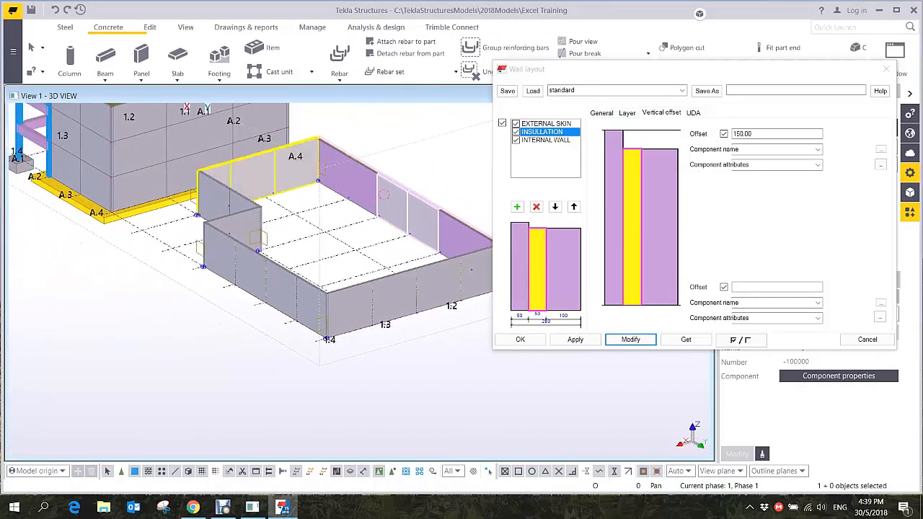
pyautogui.keyDown('ctrl'); pyautogui.click(229, 193); pyautogui.keyUp('ctrl')
pyautogui.keyDown('ctrl'); pyautogui.click(239, 223); pyautogui.keyUp('ctrl')
pyautogui.keyDown('ctrl'); pyautogui.click(264, 264); pyautogui.keyUp('ctrl')
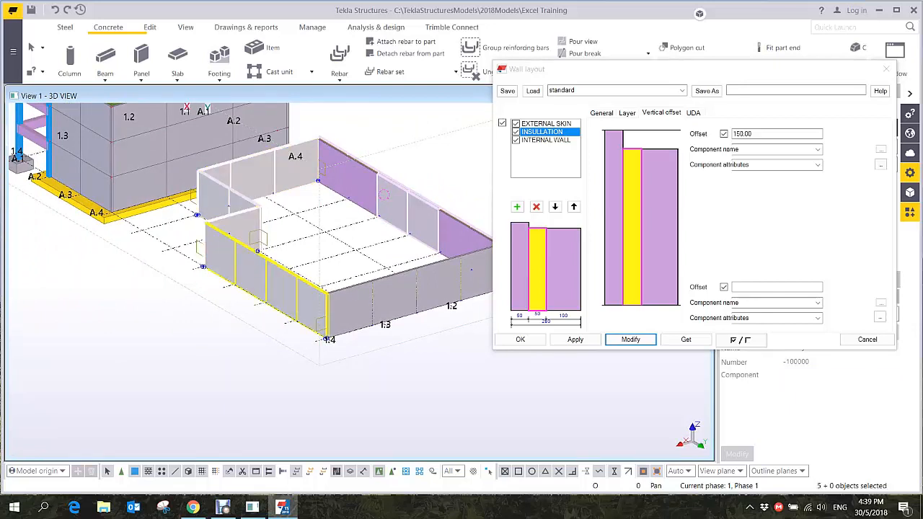
pyautogui.keyDown('ctrl'); pyautogui.click(328, 337); pyautogui.keyUp('ctrl')
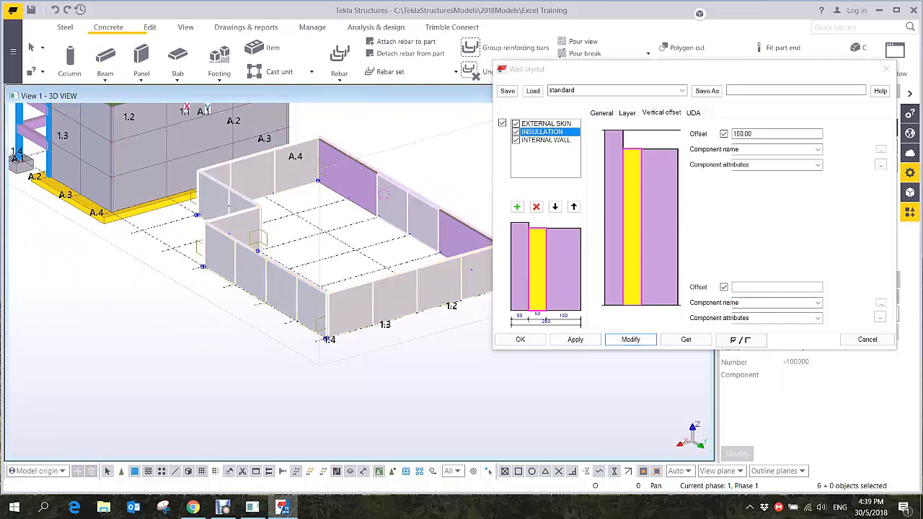
pyautogui.click(630, 339)
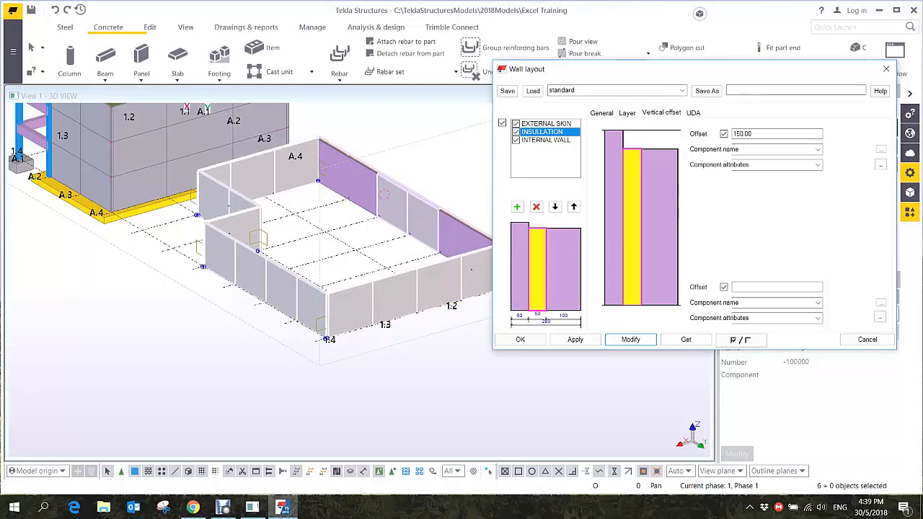
# - Inspect how the external skin, insulation and internal wall layers meet at the corners around the enclosure
pyautogui.moveTo(455, 235); pyautogui.dragTo(308, 247, button='middle')
pyautogui.scroll(6, 339, 249)
pyautogui.keyDown('ctrl'); pyautogui.moveTo(390, 232); pyautogui.dragTo(452, 433, button='middle'); pyautogui.keyUp('ctrl')
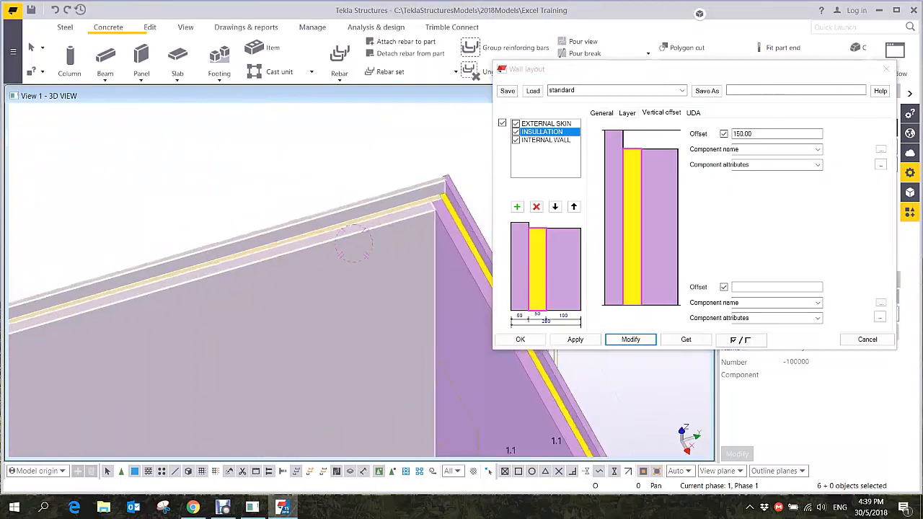
pyautogui.scroll(3, 433, 195)
pyautogui.keyDown('ctrl'); pyautogui.moveTo(416, 212); pyautogui.dragTo(416, 238, button='middle'); pyautogui.keyUp('ctrl')
pyautogui.moveTo(417, 216); pyautogui.dragTo(336, 209, button='middle')
pyautogui.scroll(-3, 289, 213)
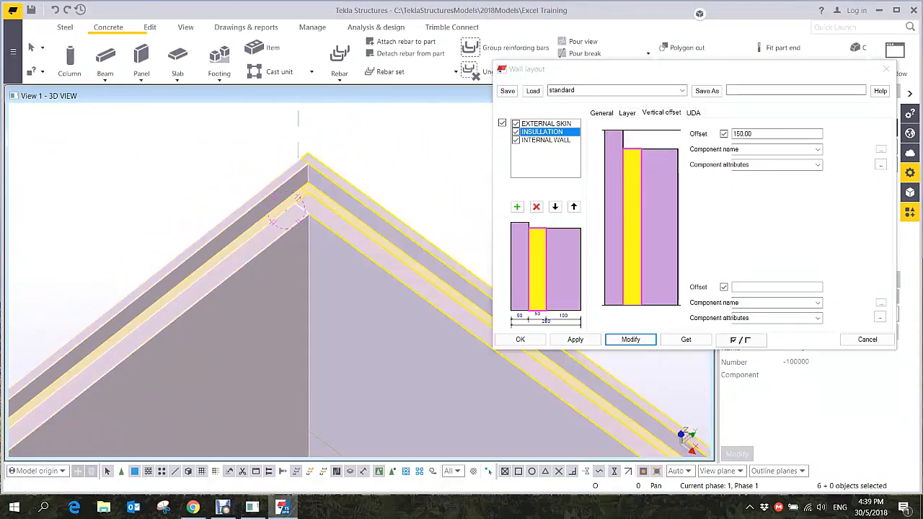
pyautogui.keyDown('ctrl'); pyautogui.moveTo(295, 245); pyautogui.dragTo(260, 202, button='middle'); pyautogui.keyUp('ctrl')
pyautogui.scroll(-3, 252, 213)
pyautogui.moveTo(166, 267); pyautogui.dragTo(307, 297, button='middle')
pyautogui.scroll(-3, 164, 296)
pyautogui.keyDown('ctrl'); pyautogui.moveTo(163, 295); pyautogui.dragTo(101, 303, button='middle'); pyautogui.keyUp('ctrl')
pyautogui.moveTo(79, 361); pyautogui.dragTo(281, 271, button='middle')
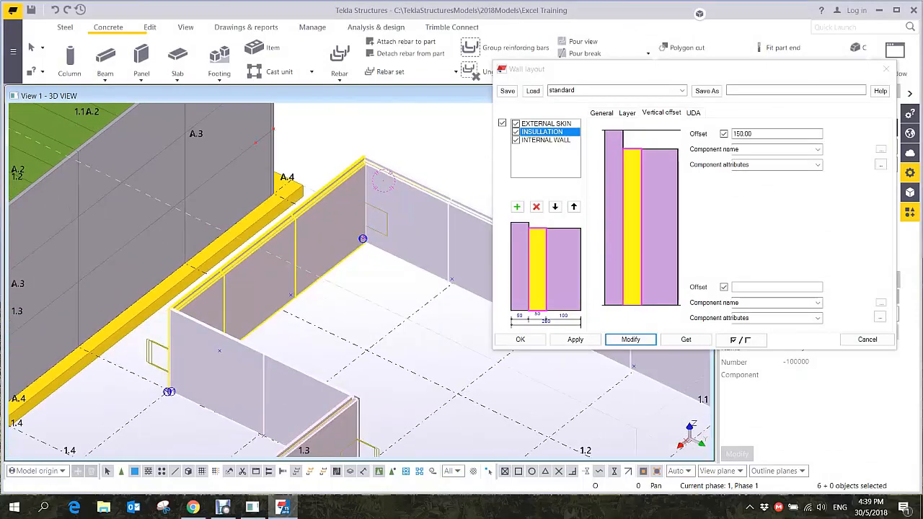
pyautogui.scroll(3, 224, 281)
pyautogui.keyDown('ctrl'); pyautogui.moveTo(209, 282); pyautogui.dragTo(79, 281, button='middle'); pyautogui.keyUp('ctrl')
pyautogui.scroll(-4, 191, 303)
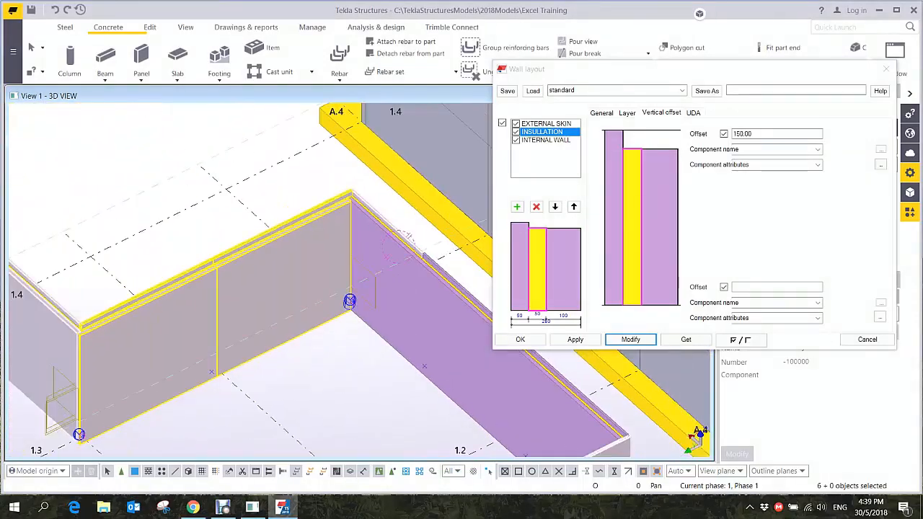
pyautogui.keyDown('ctrl'); pyautogui.moveTo(191, 303); pyautogui.dragTo(159, 453, button='middle'); pyautogui.keyUp('ctrl')
pyautogui.moveTo(108, 303); pyautogui.dragTo(181, 271, button='middle')
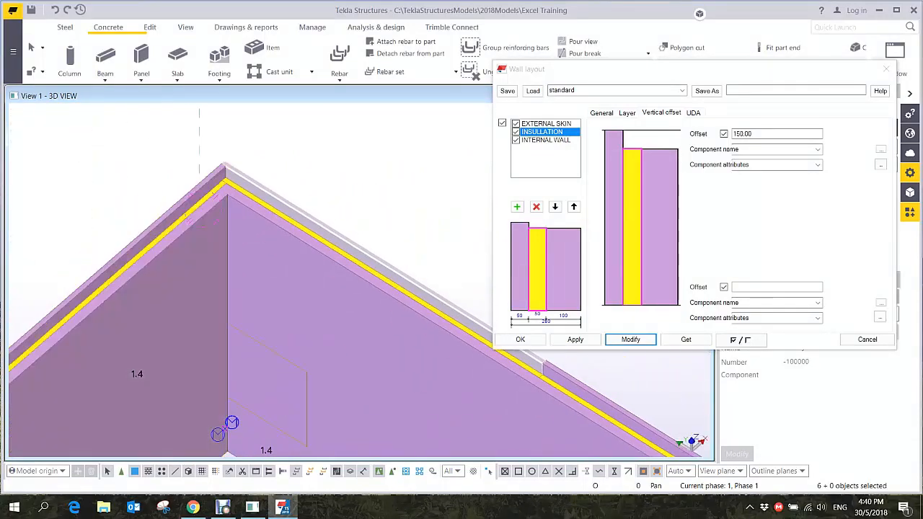
# - Check the INSULLATION layer's user-defined attributes and accept the Wall layout settings
pyautogui.click(693, 112)
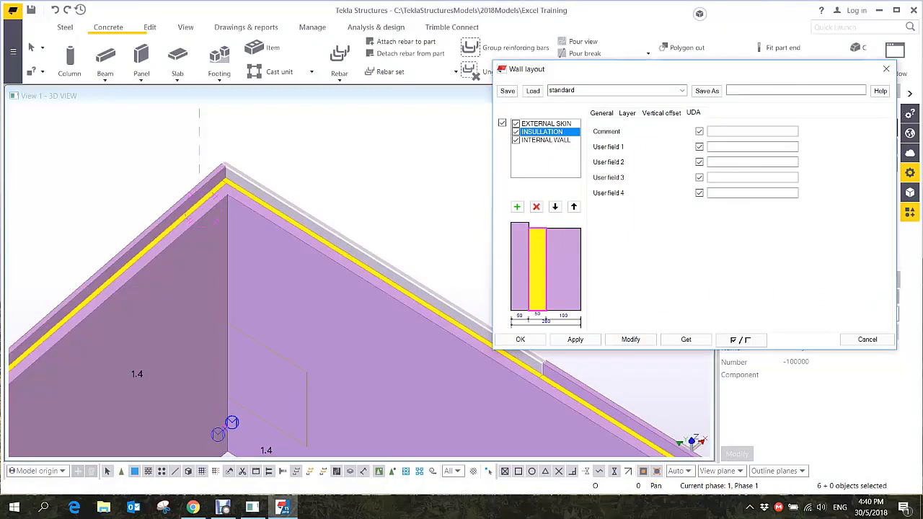
pyautogui.click(520, 339)
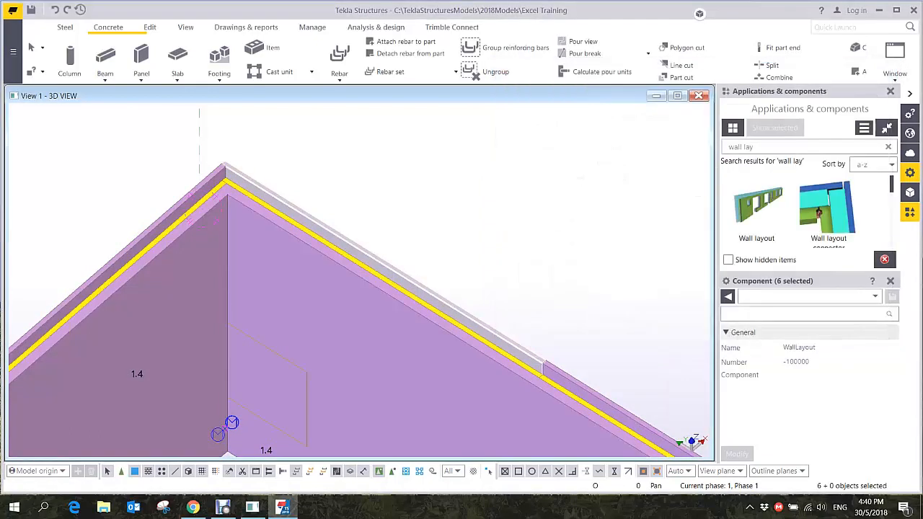
# - Start a floor layout and set its first two outline points at the outer top wall corners on grid lines 1.4 and 1.1
pyautogui.scroll(-5, 361, 282)
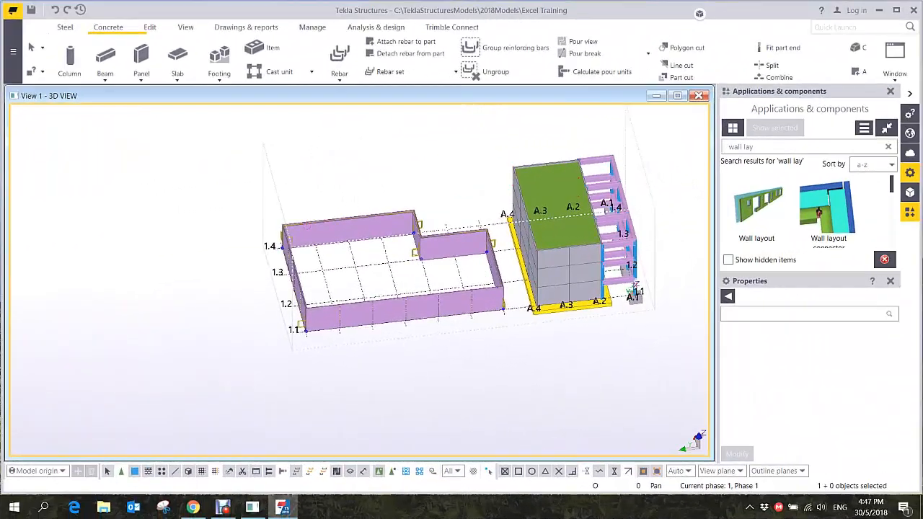
pyautogui.click(178, 75)
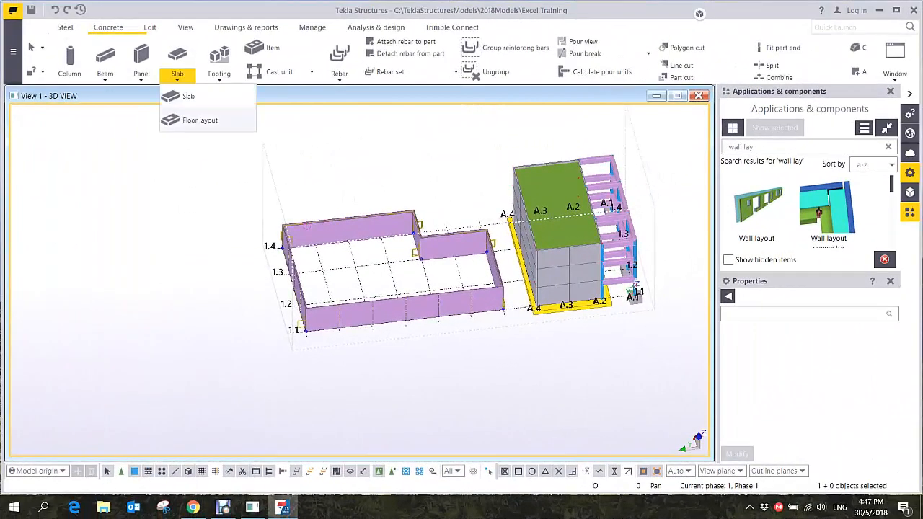
pyautogui.click(200, 120)
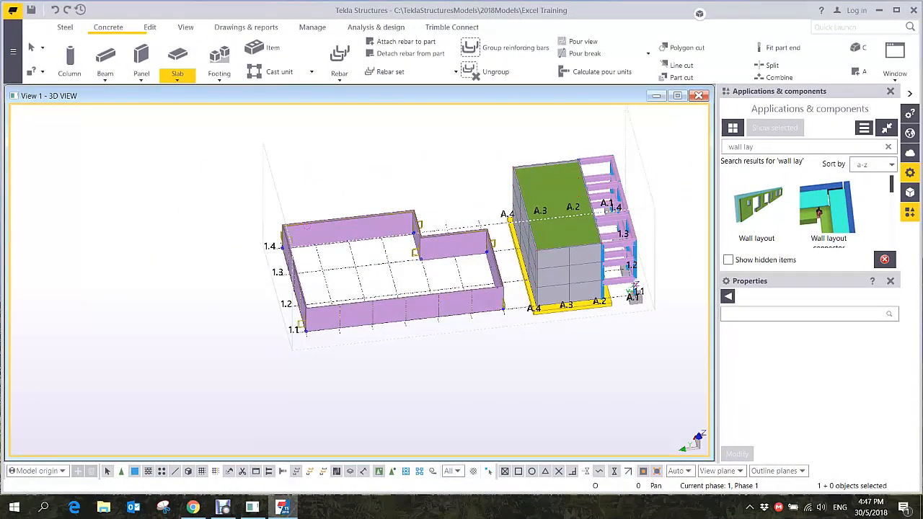
pyautogui.scroll(8, 271, 226)
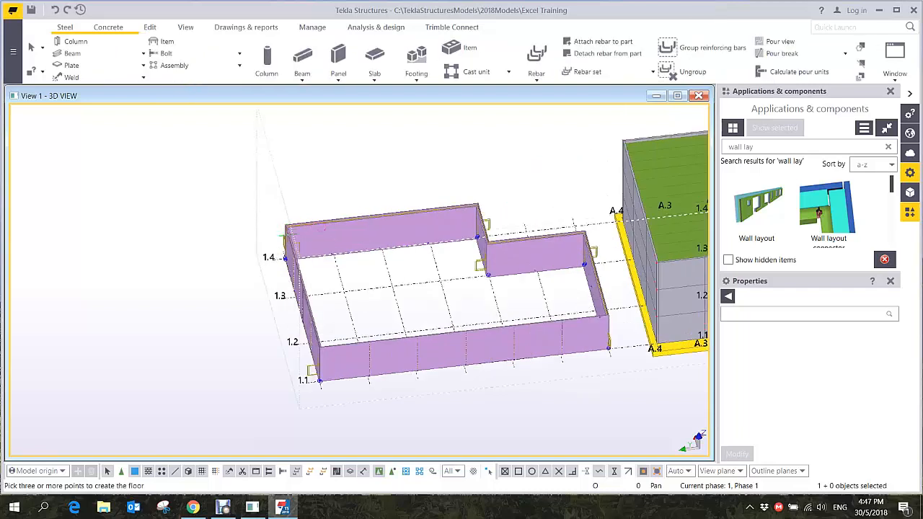
pyautogui.scroll(2, 270, 175)
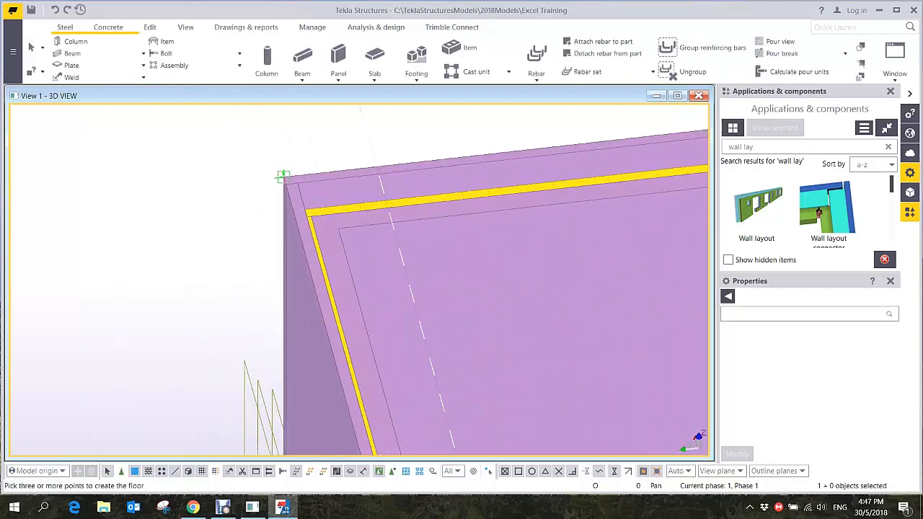
pyautogui.scroll(2, 282, 174)
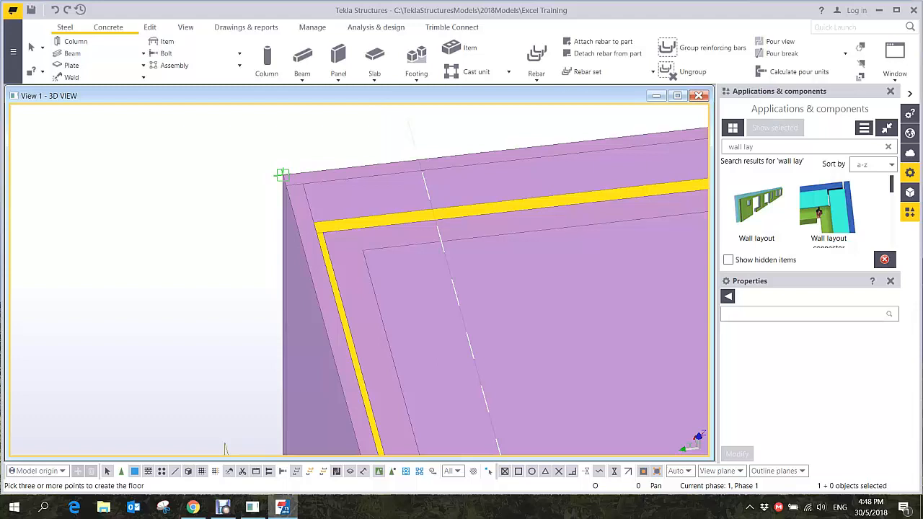
pyautogui.click(283, 175)
pyautogui.scroll(-5, 330, 310)
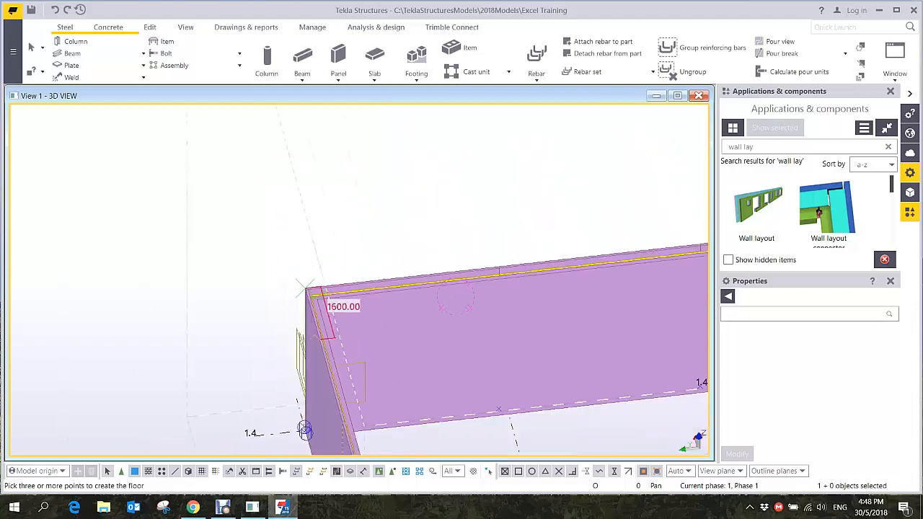
pyautogui.moveTo(342, 393); pyautogui.dragTo(249, 129, button='middle')
pyautogui.moveTo(315, 290); pyautogui.dragTo(292, 244, button='middle')
pyautogui.scroll(4, 285, 279)
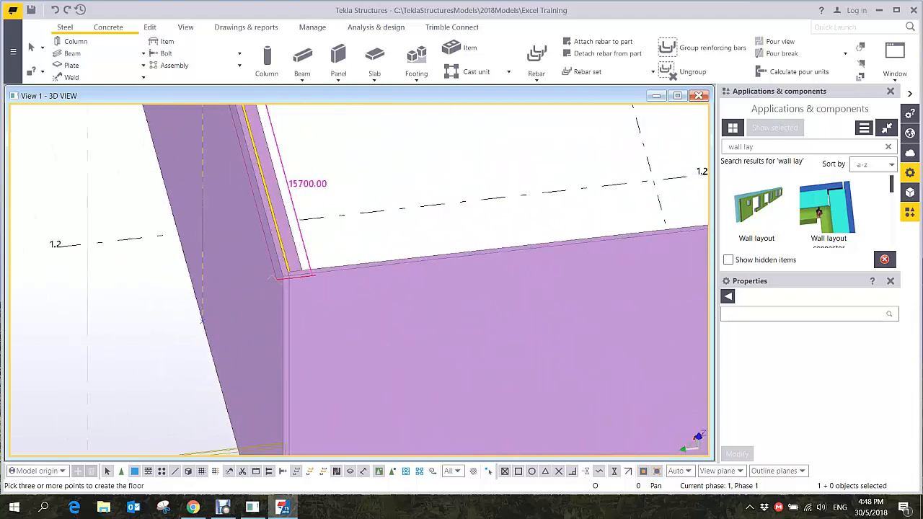
pyautogui.click(287, 275)
# - Continue the floor outline to the far outer top corner of the long wall and up to the end wall's other outer corner
pyautogui.scroll(-4, 344, 317)
pyautogui.moveTo(678, 290); pyautogui.dragTo(330, 285, button='middle')
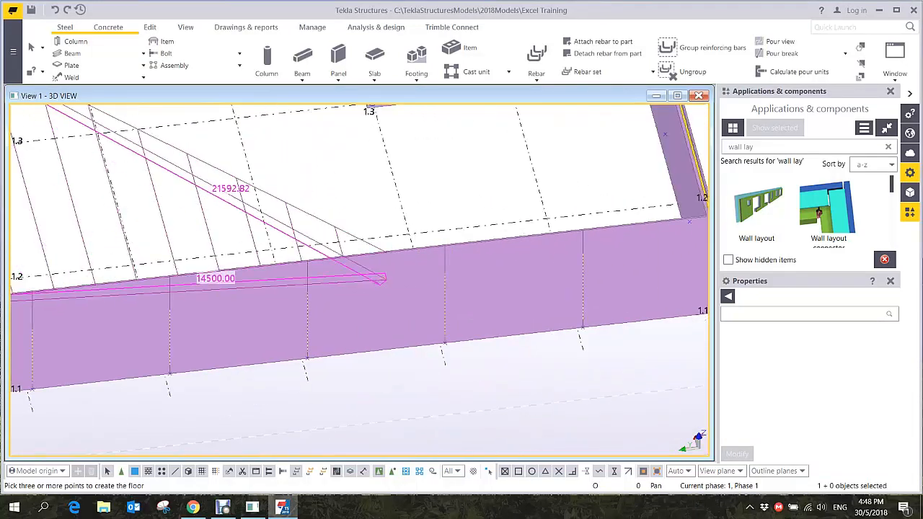
pyautogui.moveTo(685, 247); pyautogui.dragTo(390, 274, button='middle')
pyautogui.scroll(4, 441, 270)
pyautogui.scroll(2, 298, 232)
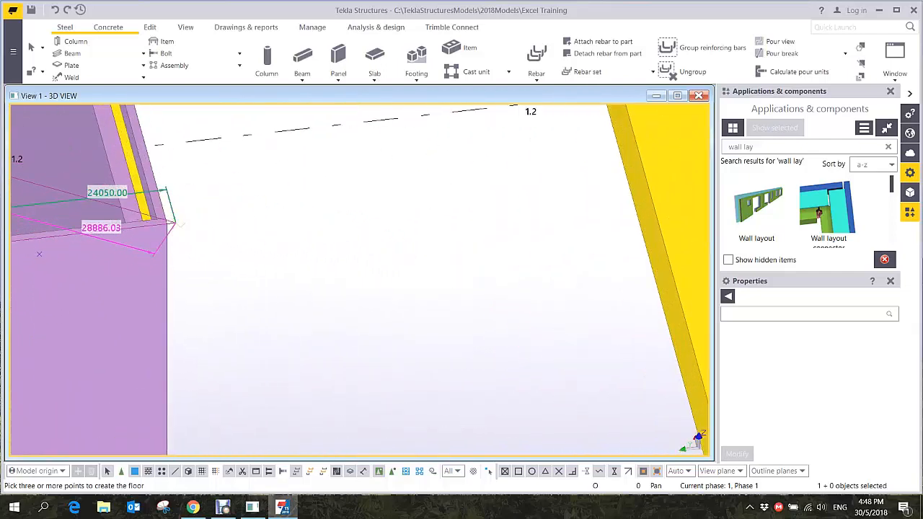
pyautogui.click(167, 223)
pyautogui.scroll(-3, 213, 251)
pyautogui.scroll(-3, 231, 261)
pyautogui.moveTo(195, 144); pyautogui.dragTo(295, 270, button='middle')
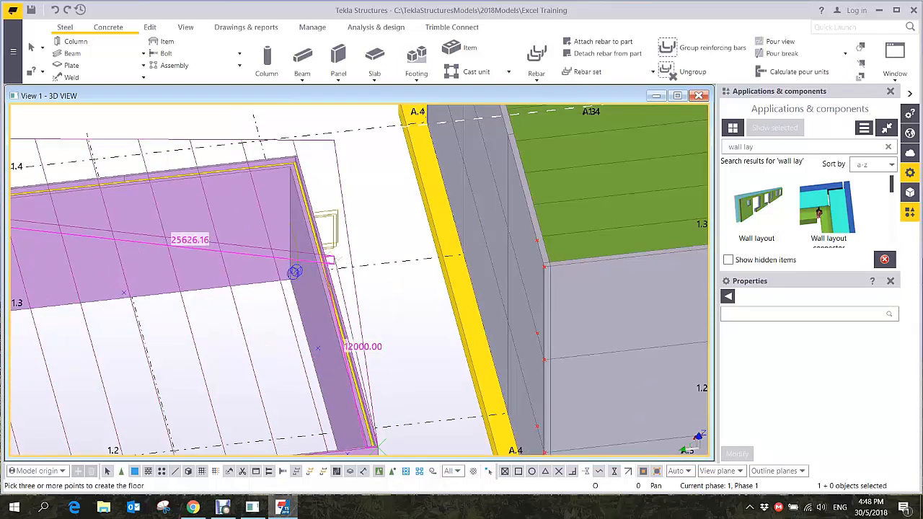
pyautogui.moveTo(292, 343); pyautogui.dragTo(358, 445, button='middle')
pyautogui.scroll(4, 368, 249)
pyautogui.click(359, 282)
# - Add the notch's inner and outer top corners to the floor outline, create the slabs and end the command
pyautogui.moveTo(84, 327); pyautogui.dragTo(524, 294, button='middle')
pyautogui.moveTo(199, 334); pyautogui.dragTo(667, 280, button='middle')
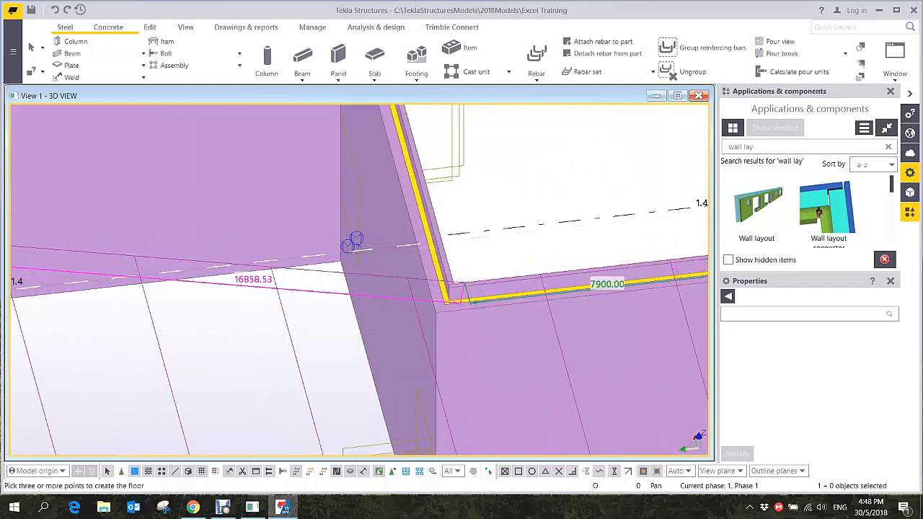
pyautogui.scroll(2, 460, 282)
pyautogui.scroll(2, 462, 307)
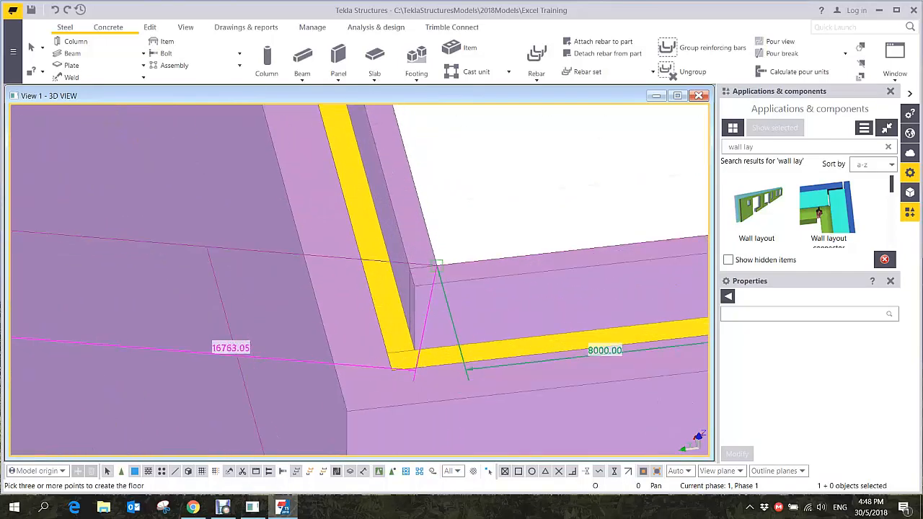
pyautogui.click(437, 266)
pyautogui.scroll(-3, 445, 264)
pyautogui.moveTo(386, 116); pyautogui.dragTo(515, 439, button='middle')
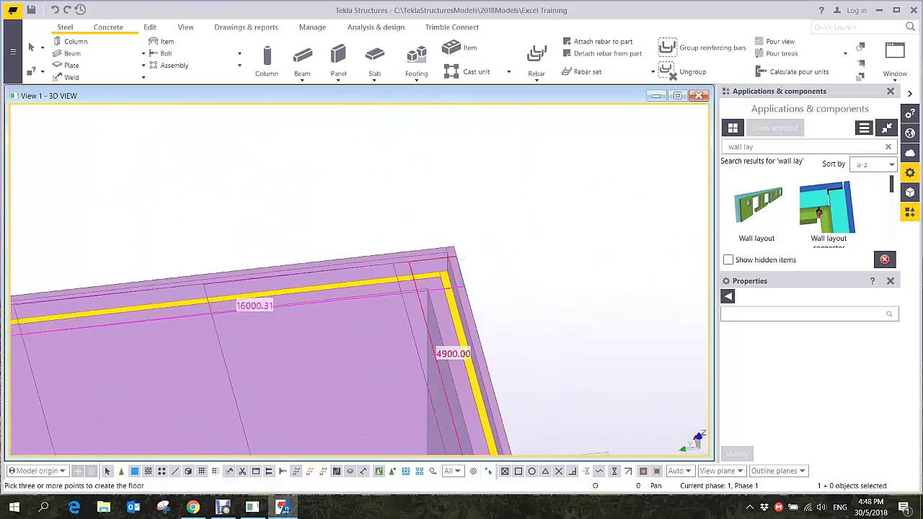
pyautogui.click(453, 247)
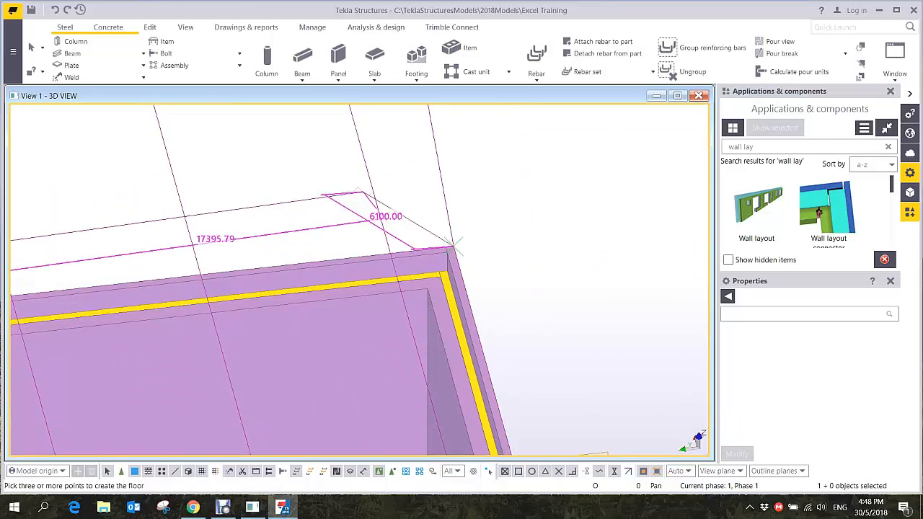
pyautogui.middleClick(335, 172)
pyautogui.scroll(-2, 357, 190)
pyautogui.scroll(-7, 425, 216)
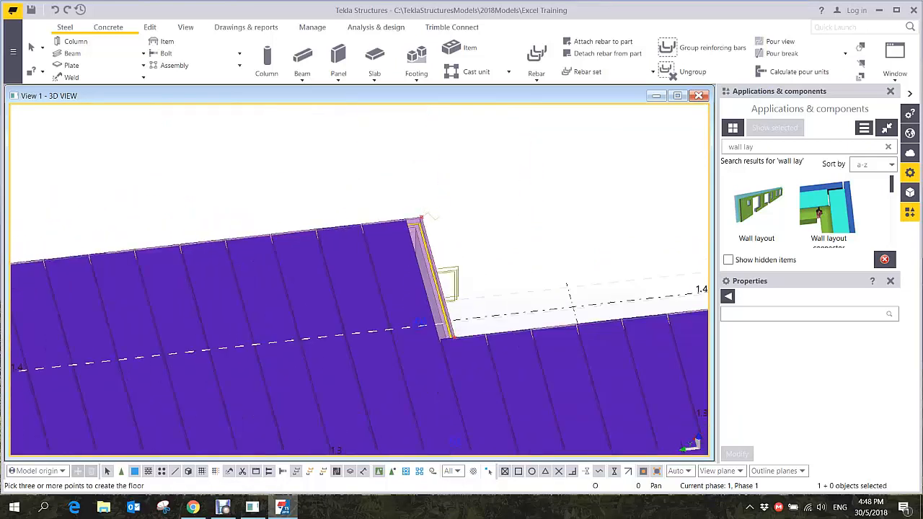
pyautogui.rightClick(455, 162)
pyautogui.click(485, 167)
# - Set the floor's Hollow core layer to profile 150*2400 and class 11, and apply it to the floor
pyautogui.moveTo(499, 251); pyautogui.dragTo(501, 166, button='middle')
pyautogui.scroll(-1, 501, 166)
pyautogui.scroll(-1, 437, 224)
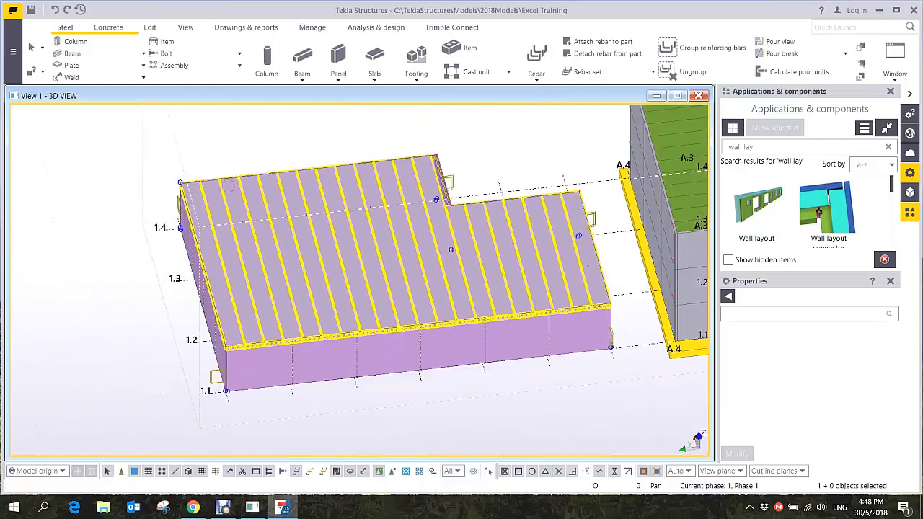
pyautogui.doubleClick(437, 224)
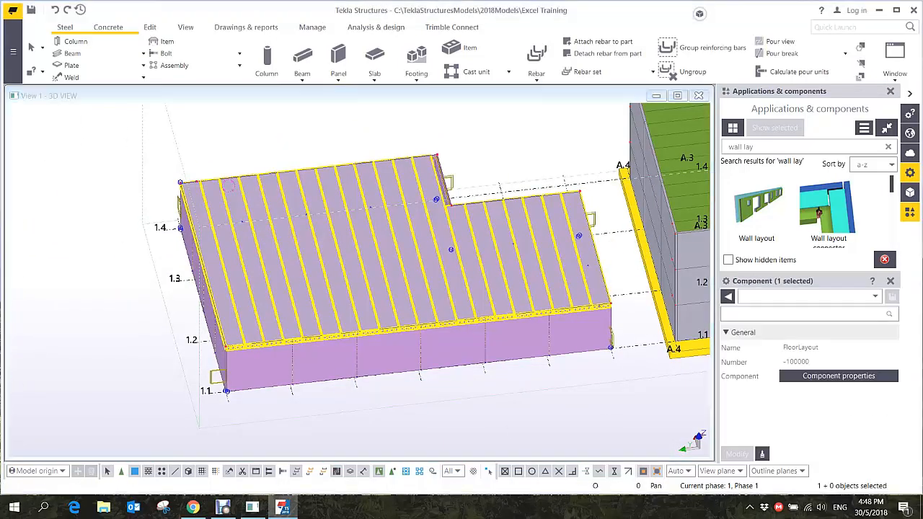
pyautogui.click(404, 350)
pyautogui.moveTo(411, 346); pyautogui.dragTo(282, 344, button='middle')
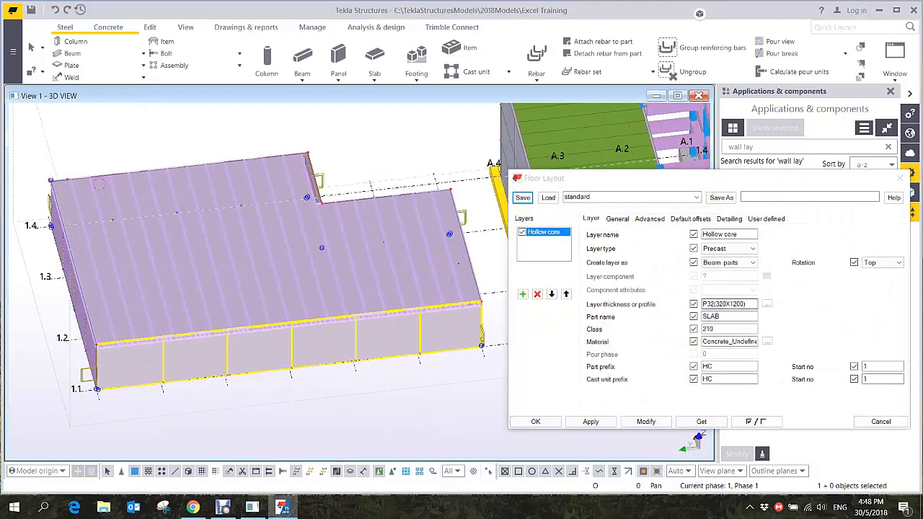
pyautogui.doubleClick(728, 305)
pyautogui.write('150*2400')
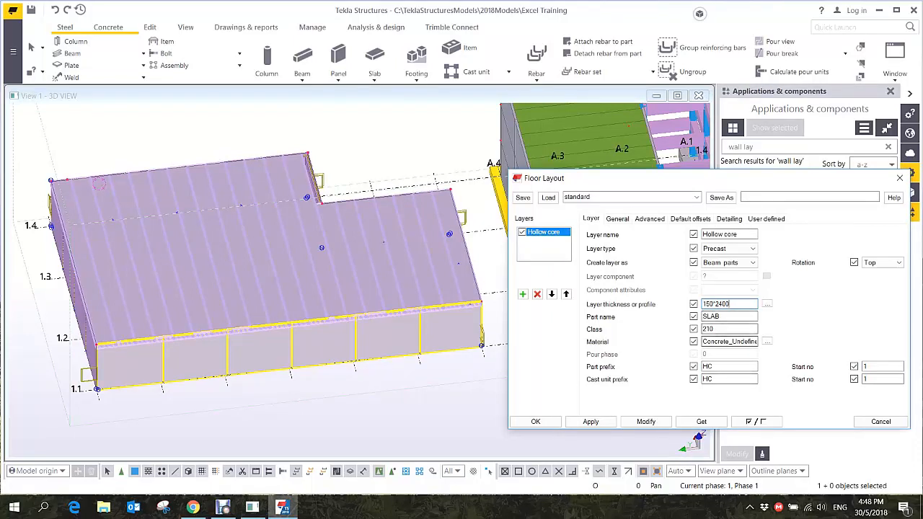
pyautogui.doubleClick(709, 329)
pyautogui.write('11')
pyautogui.click(647, 422)
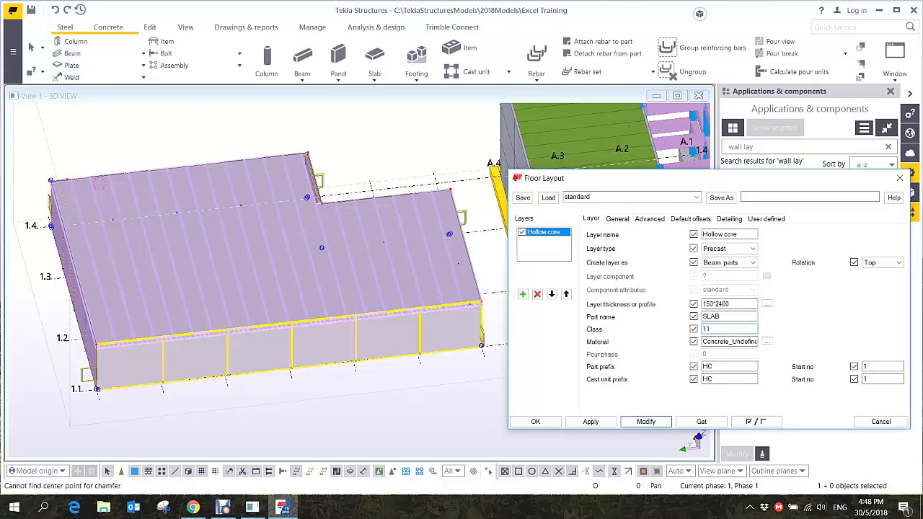
# - Inspect how the slab edges sit over the sandwich walls at the corner and review the floor layout's general settings
pyautogui.scroll(6, 418, 197)
pyautogui.keyDown('ctrl'); pyautogui.moveTo(303, 368); pyautogui.dragTo(244, 273, button='middle'); pyautogui.keyUp('ctrl')
pyautogui.scroll(5, 353, 334)
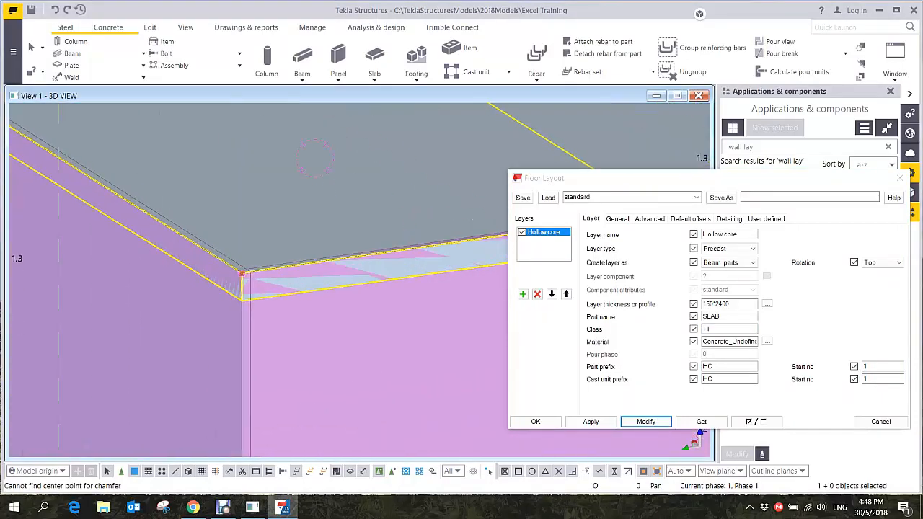
pyautogui.scroll(-4, 266, 287)
pyautogui.scroll(4, 274, 286)
pyautogui.keyDown('ctrl'); pyautogui.moveTo(322, 174); pyautogui.dragTo(265, 283, button='middle'); pyautogui.keyUp('ctrl')
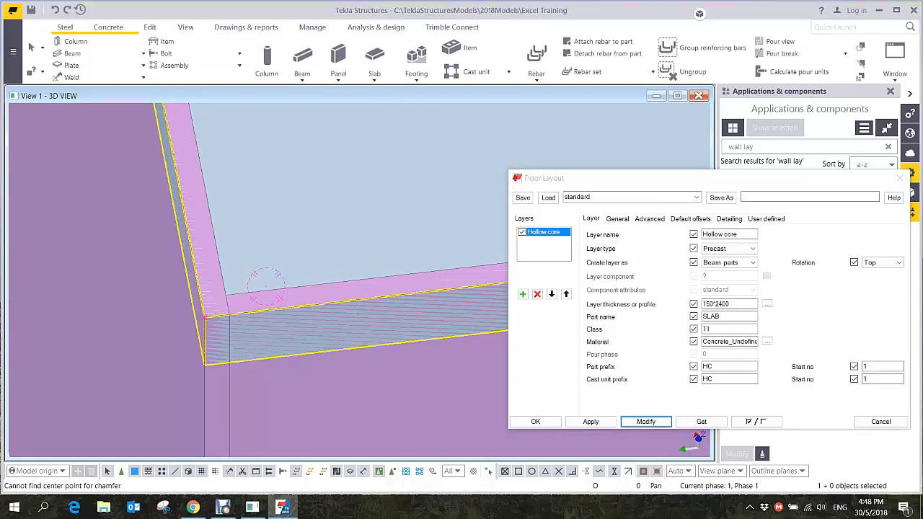
pyautogui.keyDown('ctrl'); pyautogui.moveTo(266, 284); pyautogui.dragTo(254, 375, button='middle'); pyautogui.keyUp('ctrl')
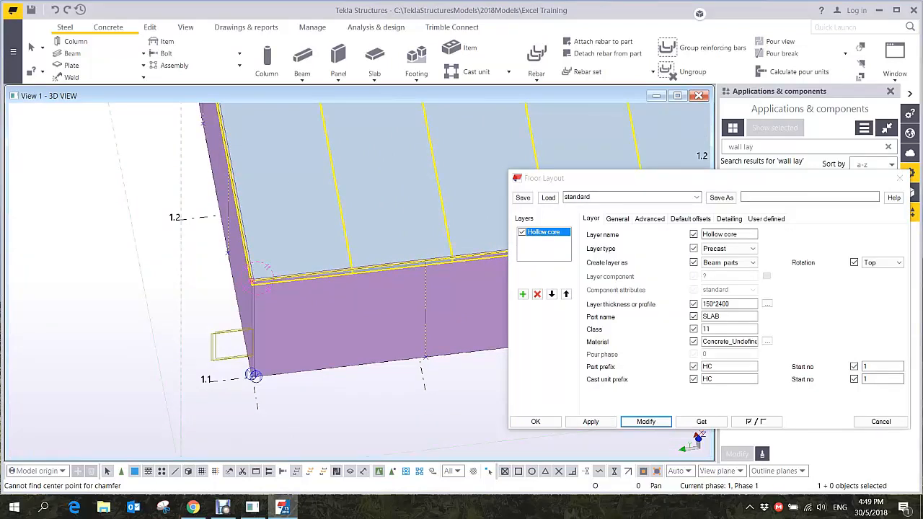
pyautogui.click(618, 219)
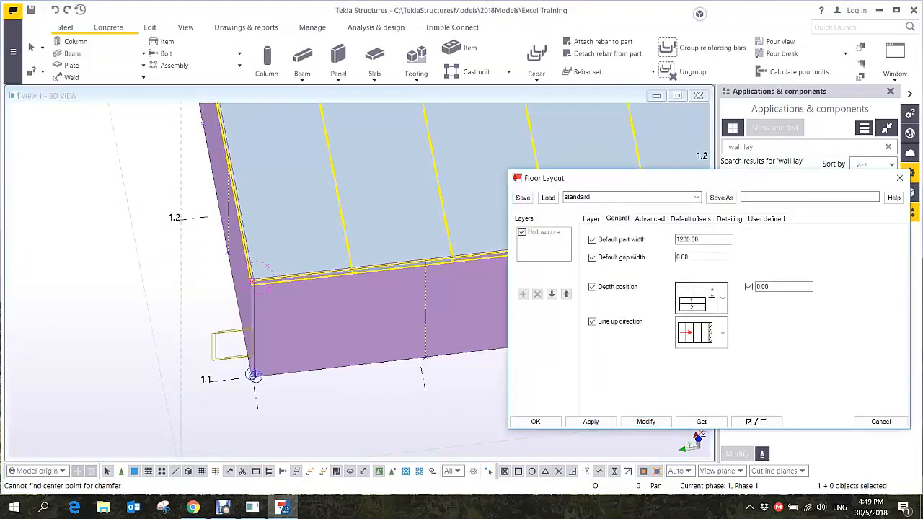
pyautogui.moveTo(254, 375); pyautogui.dragTo(195, 394, button='middle')
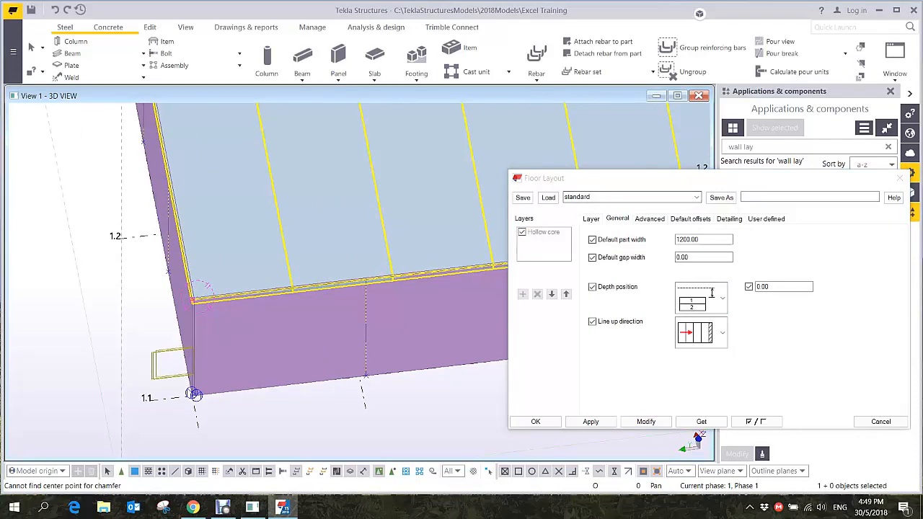
# - Set the floor layout's four perimeter default offsets to 60, apply them to the floor and accept the settings
pyautogui.click(650, 218)
pyautogui.click(690, 219)
pyautogui.click(808, 249)
pyautogui.write('60')
pyautogui.press('Tab')
pyautogui.press('Tab')
pyautogui.write('60')
pyautogui.press('Tab')
pyautogui.write('60')
pyautogui.press('Tab')
pyautogui.write('60')
pyautogui.press('Tab')
pyautogui.press('Return')
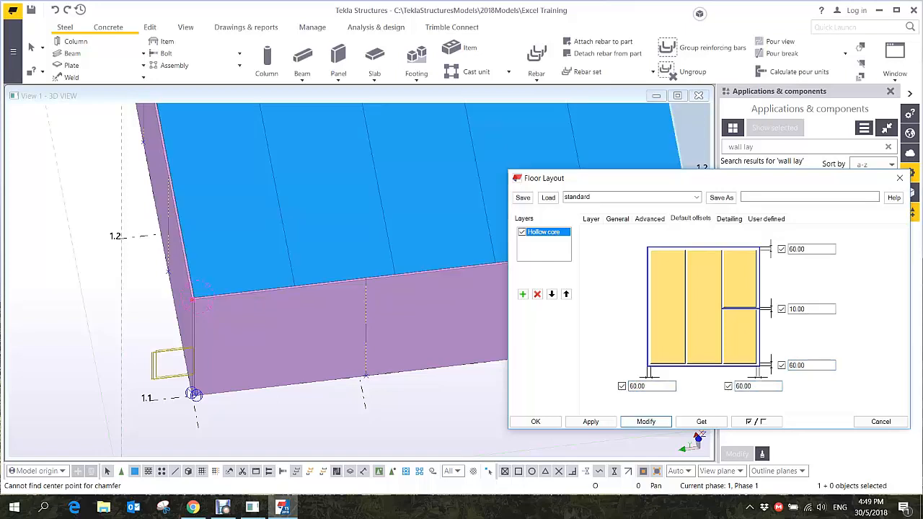
pyautogui.click(536, 422)
# - Create a clip plane on the outer face of the wall along grid line 1.1, near the floor's corner
pyautogui.scroll(5, 190, 297)
pyautogui.moveTo(232, 310)
pyautogui.keyDown('ctrl'); pyautogui.mouseDown(button='middle')
pyautogui.moveTo(185, 305)
pyautogui.moveTo(220, 317)
pyautogui.moveTo(217, 310)
pyautogui.mouseUp(button='middle'); pyautogui.keyUp('ctrl')
pyautogui.scroll(-6, 224, 326)
pyautogui.scroll(-3, 318, 299)
pyautogui.scroll(6, 317, 299)
pyautogui.scroll(-3, 370, 283)
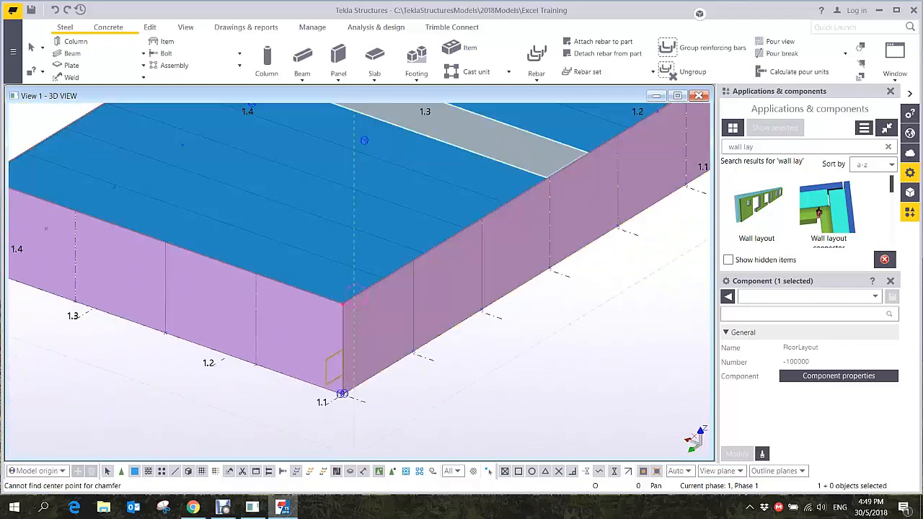
pyautogui.click(519, 368)
pyautogui.rightClick(561, 292)
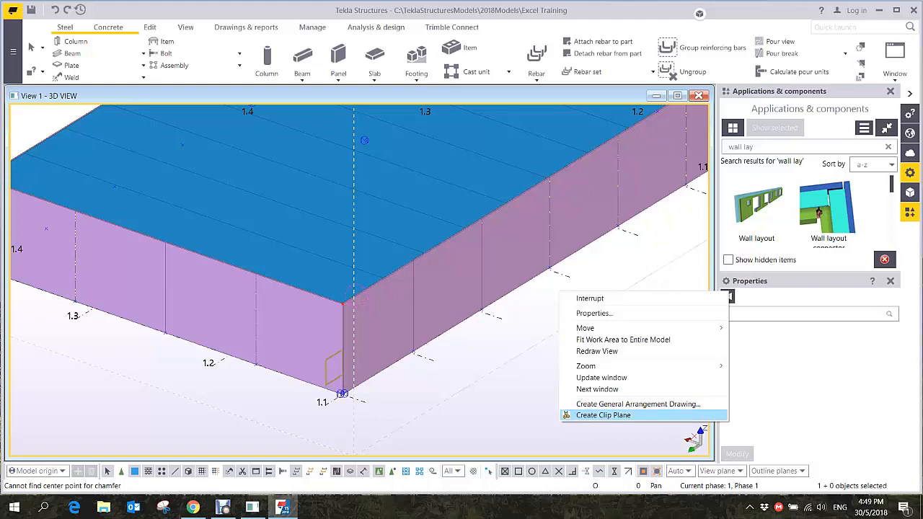
pyautogui.click(185, 27)
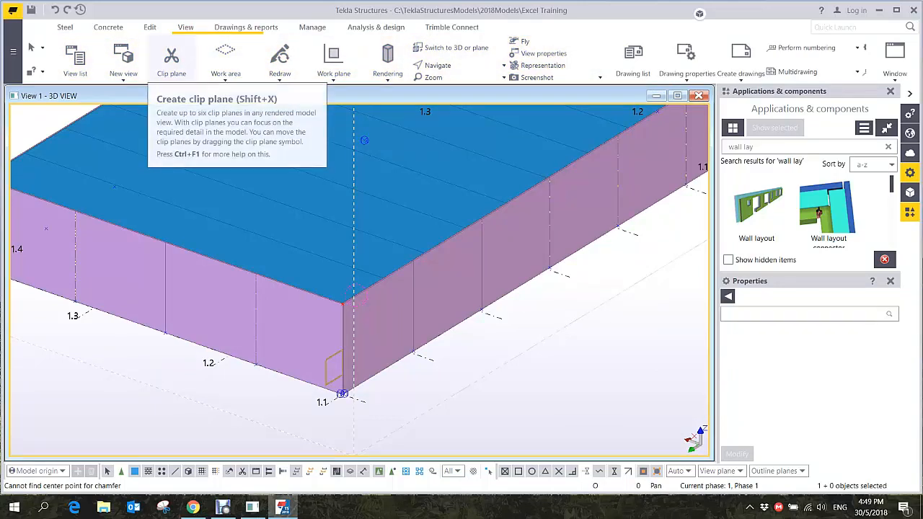
pyautogui.click(171, 61)
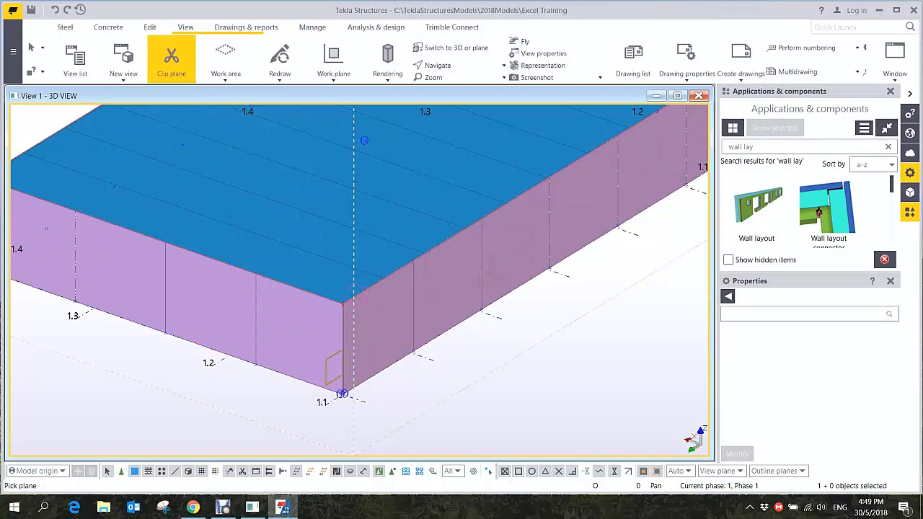
pyautogui.click(356, 295)
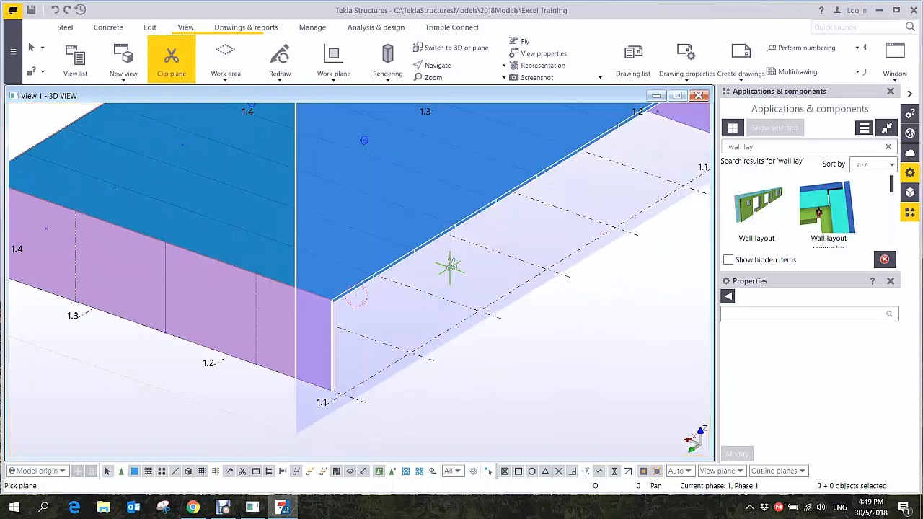
# - Examine the clipped section where the floor slab bears on the sandwich wall's insulation and internal layers
pyautogui.scroll(8, 289, 292)
pyautogui.keyDown('ctrl'); pyautogui.moveTo(346, 289); pyautogui.dragTo(238, 277, button='middle'); pyautogui.keyUp('ctrl')
pyautogui.scroll(4, 375, 306)
pyautogui.scroll(-3, 360, 281)
pyautogui.keyDown('ctrl'); pyautogui.moveTo(361, 281); pyautogui.dragTo(349, 256, button='middle'); pyautogui.keyUp('ctrl')
pyautogui.scroll(3, 333, 267)
pyautogui.moveTo(457, 313); pyautogui.dragTo(368, 276, button='middle')
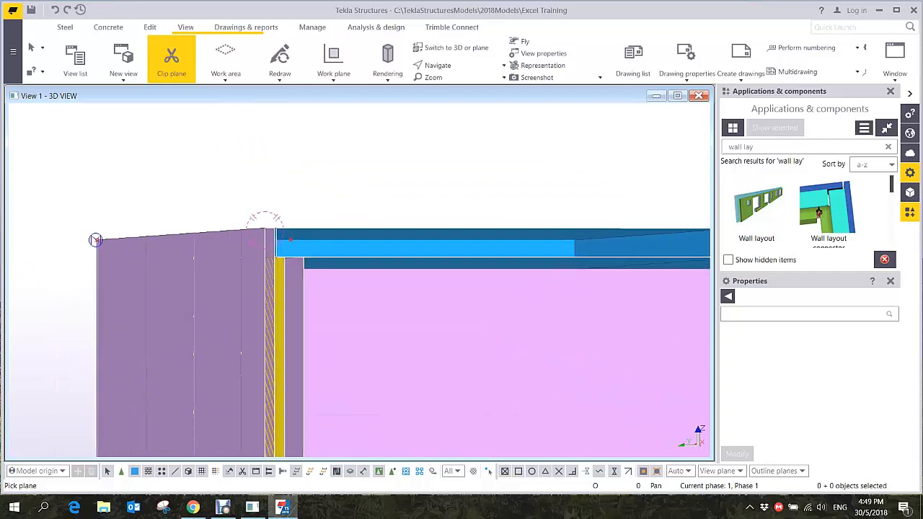
pyautogui.scroll(-8, 368, 276)
pyautogui.keyDown('ctrl'); pyautogui.moveTo(543, 321); pyautogui.dragTo(525, 378, button='middle'); pyautogui.keyUp('ctrl')
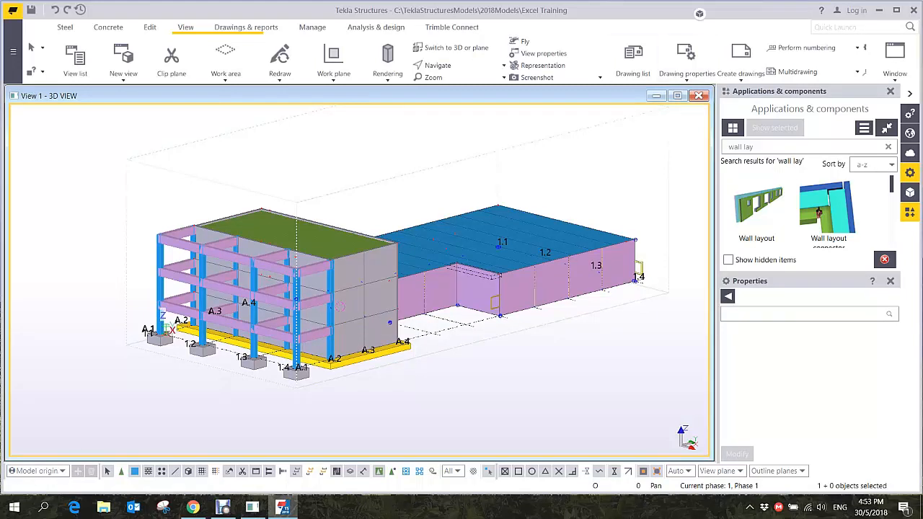
# - Redraw the 3D view showing both buildings
pyautogui.rightClick(428, 154)
pyautogui.click(468, 210)
pyautogui.rightClick(424, 144)
pyautogui.click(461, 202)
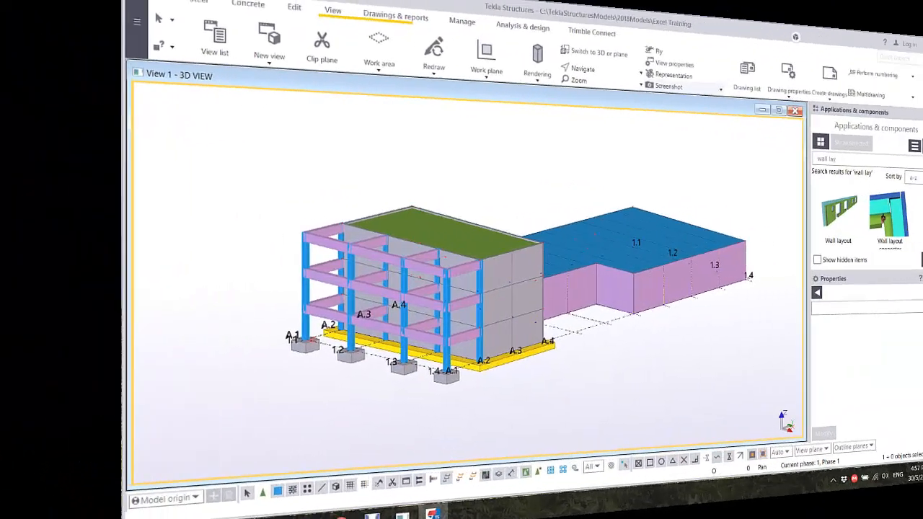
# - Turn off the visibility of points in the 3D view's display settings and apply the change
pyautogui.scroll(5, 435, 245)
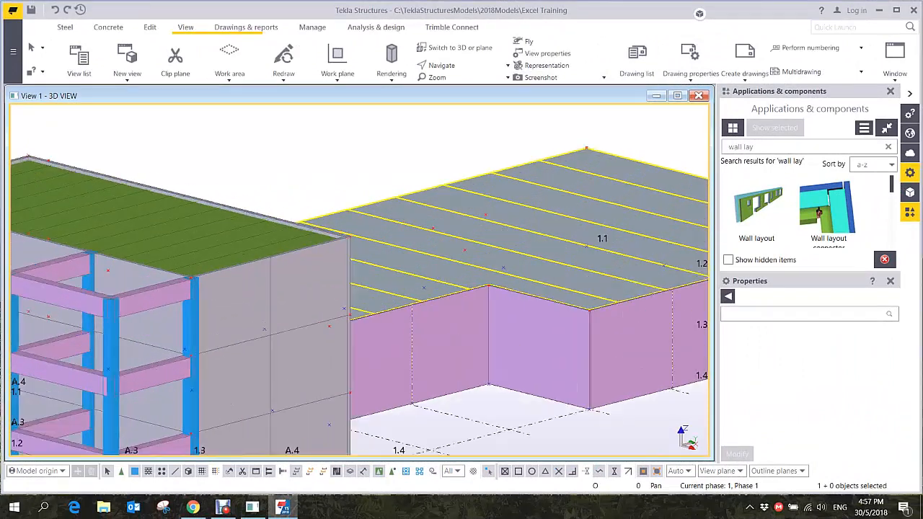
pyautogui.scroll(-3, 435, 246)
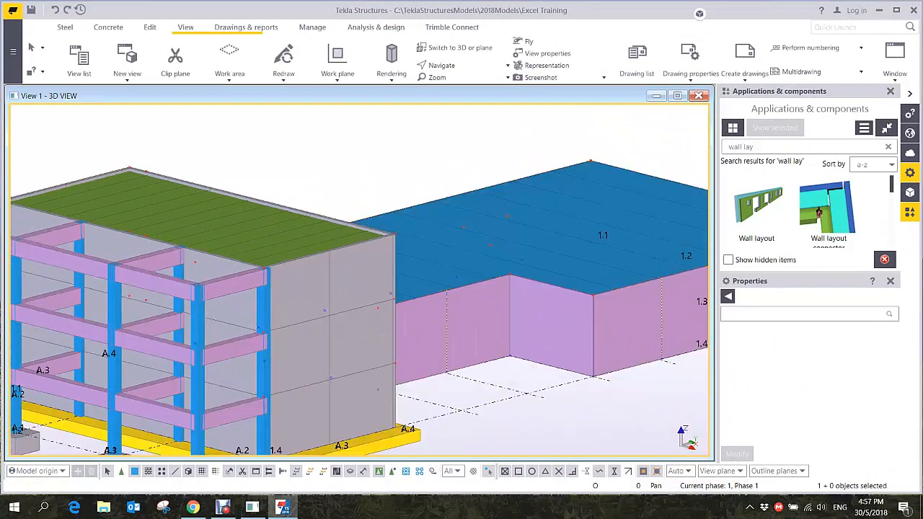
pyautogui.doubleClick(447, 155)
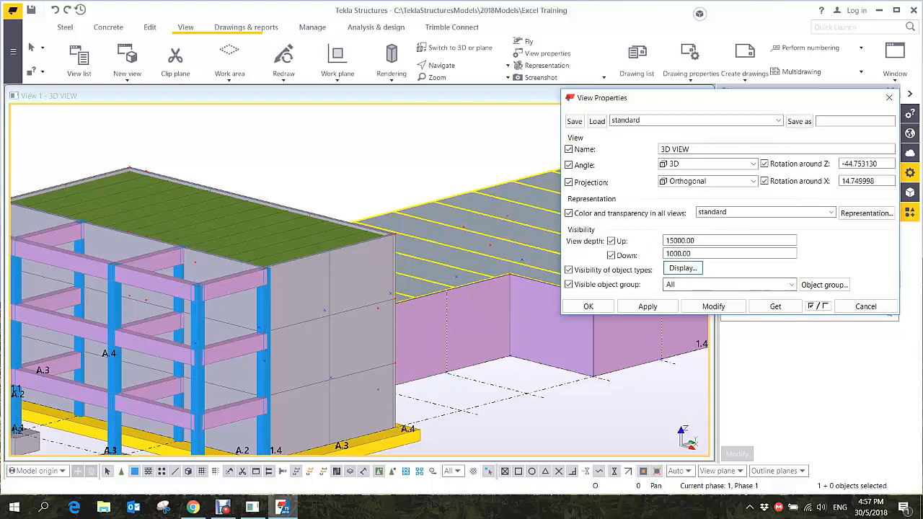
pyautogui.click(684, 267)
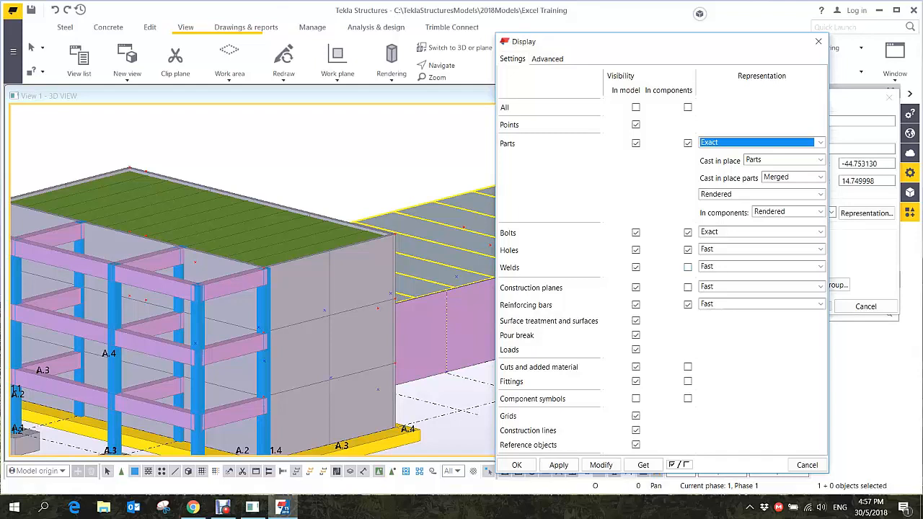
pyautogui.scroll(-3, 360, 361)
pyautogui.scroll(2, 365, 317)
pyautogui.moveTo(443, 379); pyautogui.dragTo(317, 331, button='middle')
pyautogui.scroll(2, 342, 300)
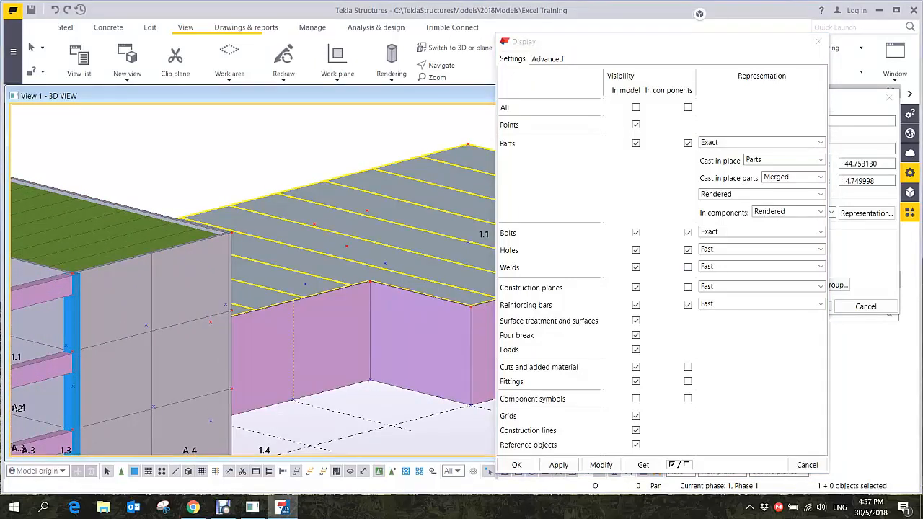
pyautogui.click(636, 124)
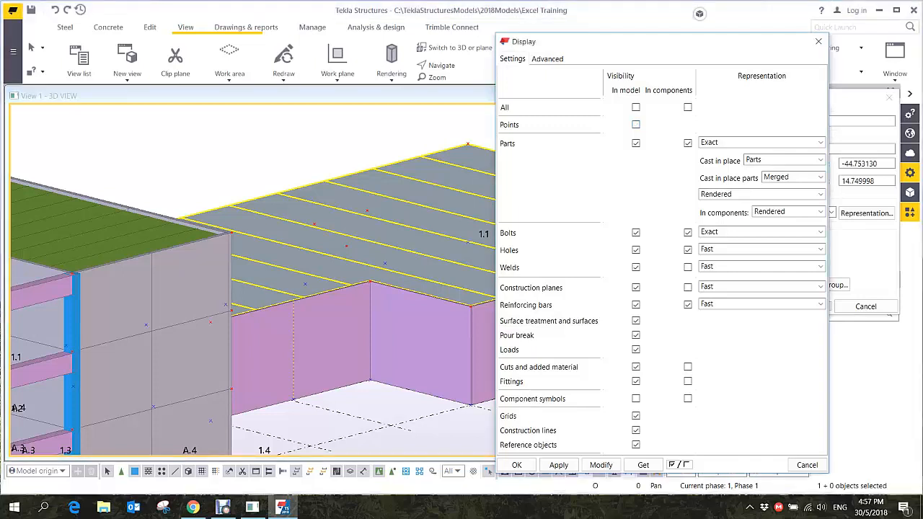
pyautogui.click(601, 465)
# - Try showing only parts inside components in the 3D view, and the reverse with only parts in the model
pyautogui.click(635, 143)
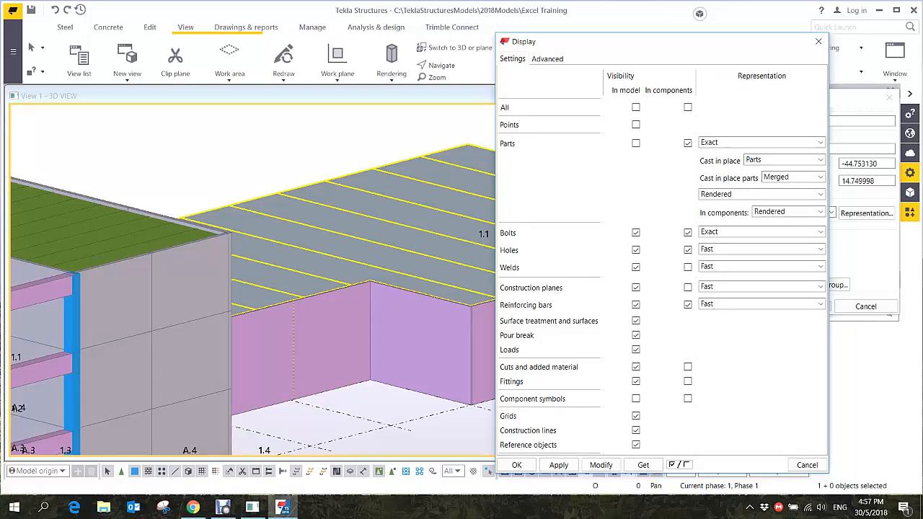
pyautogui.click(600, 466)
pyautogui.scroll(-3, 372, 271)
pyautogui.scroll(-3, 404, 296)
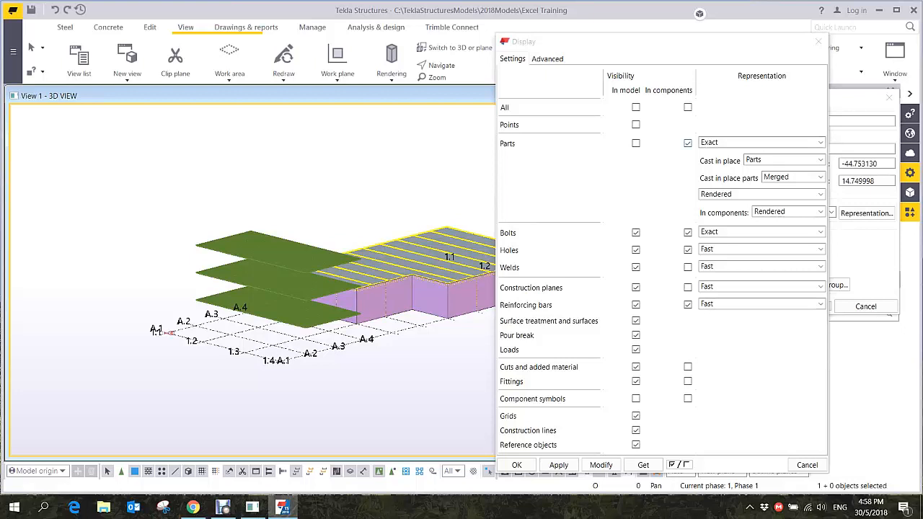
pyautogui.click(636, 143)
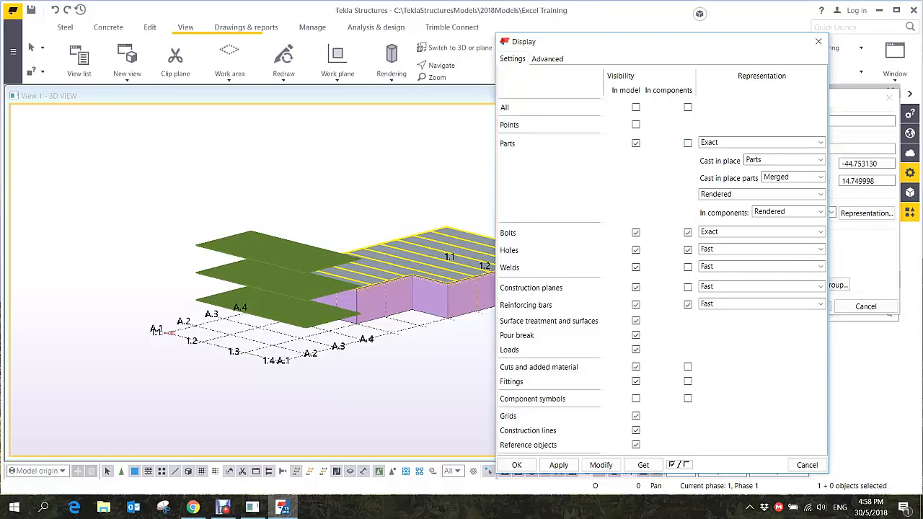
pyautogui.click(601, 465)
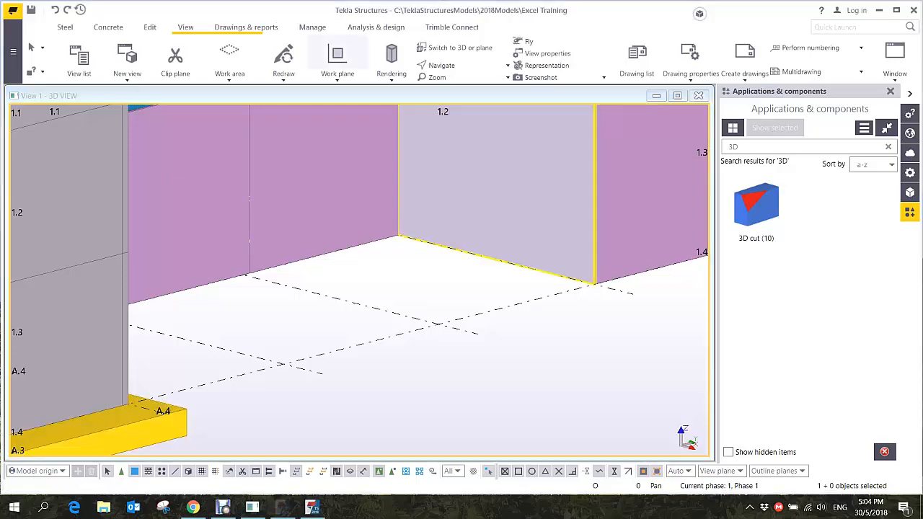
# - Switch to File Explorer and browse to the 10. Sketchup_Library folder in C:\TeklaStructuresModels
pyautogui.press('super+e')
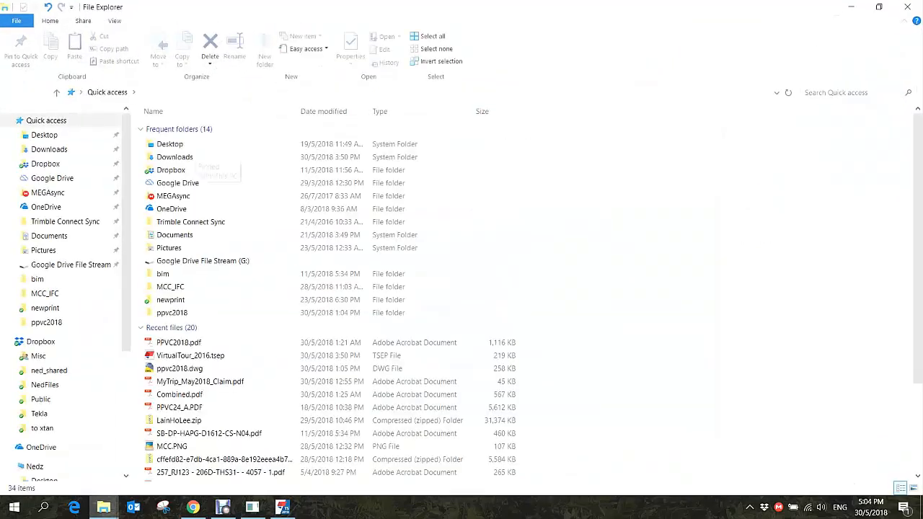
pyautogui.scroll(-2, 65, 289)
pyautogui.scroll(-2, 65, 289)
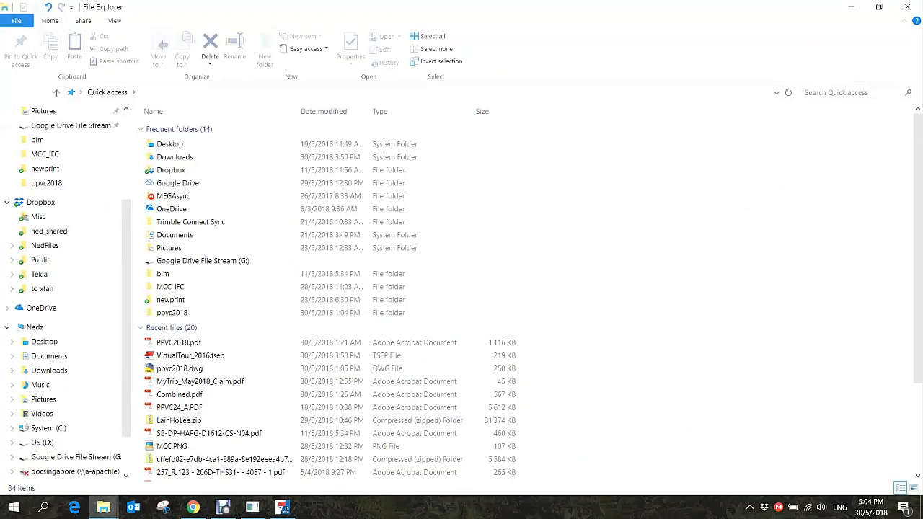
pyautogui.scroll(-1, 65, 288)
pyautogui.click(48, 370)
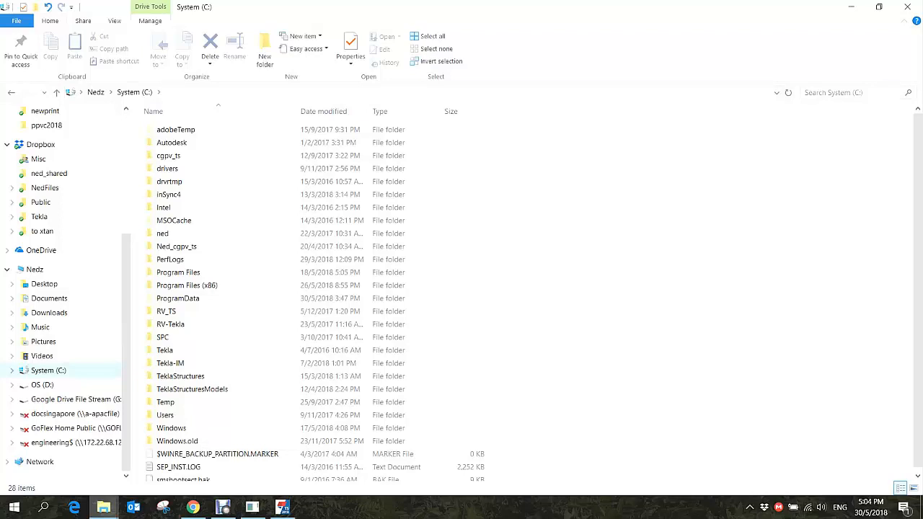
pyautogui.doubleClick(192, 389)
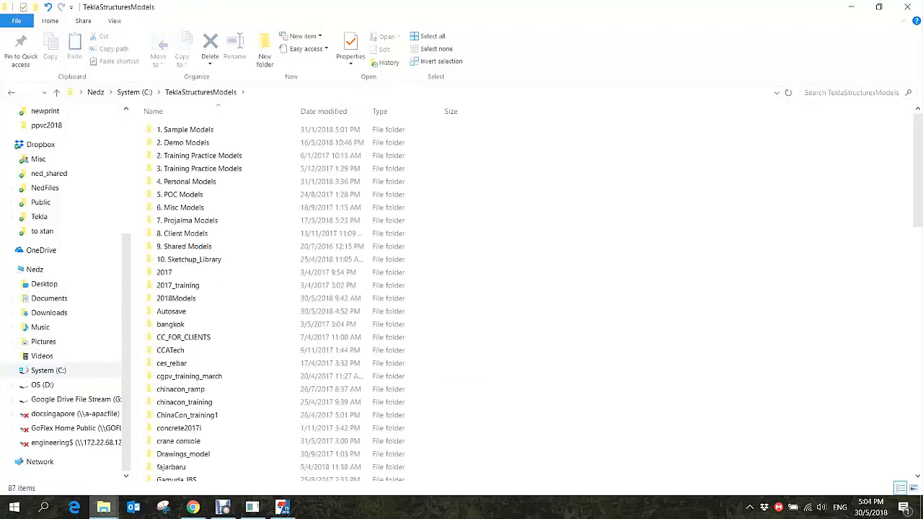
pyautogui.doubleClick(189, 259)
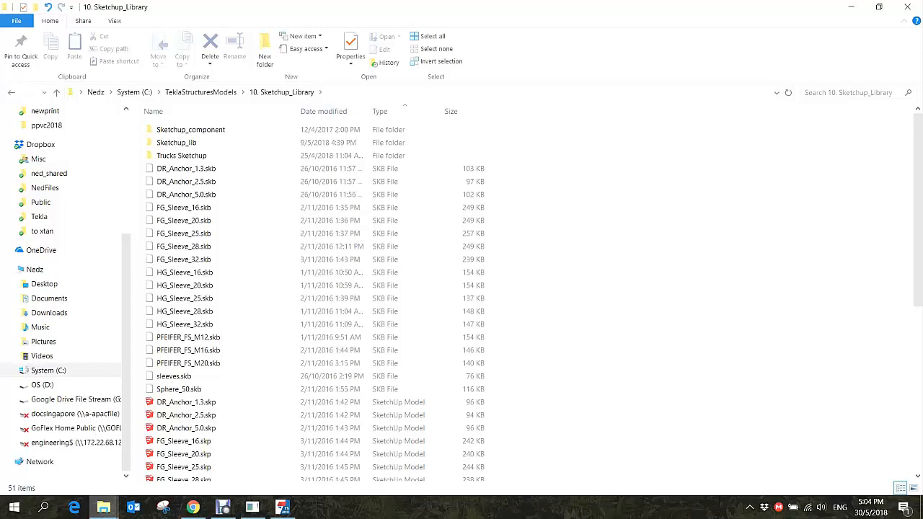
# - Open the SketchUp model PFEIFER_FS_M20.skp from the library folder
pyautogui.scroll(-4, 189, 228)
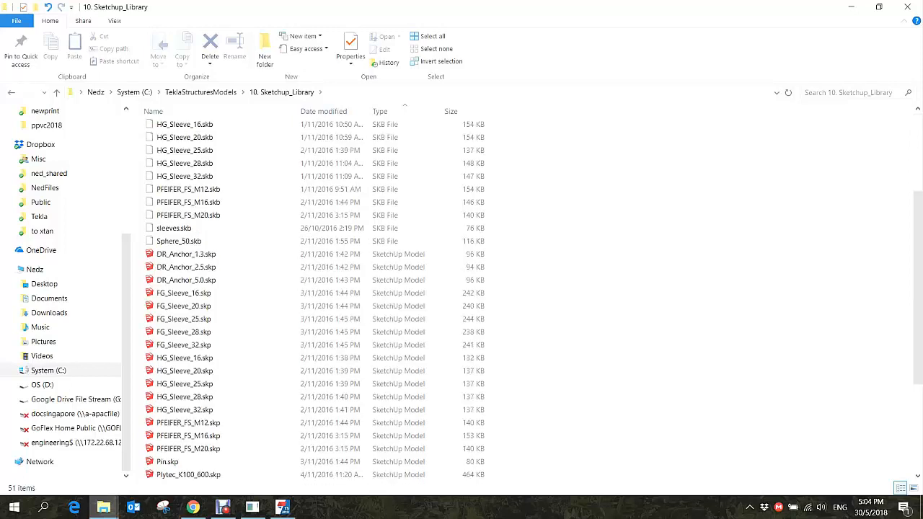
pyautogui.click(189, 228)
pyautogui.scroll(-3, 314, 300)
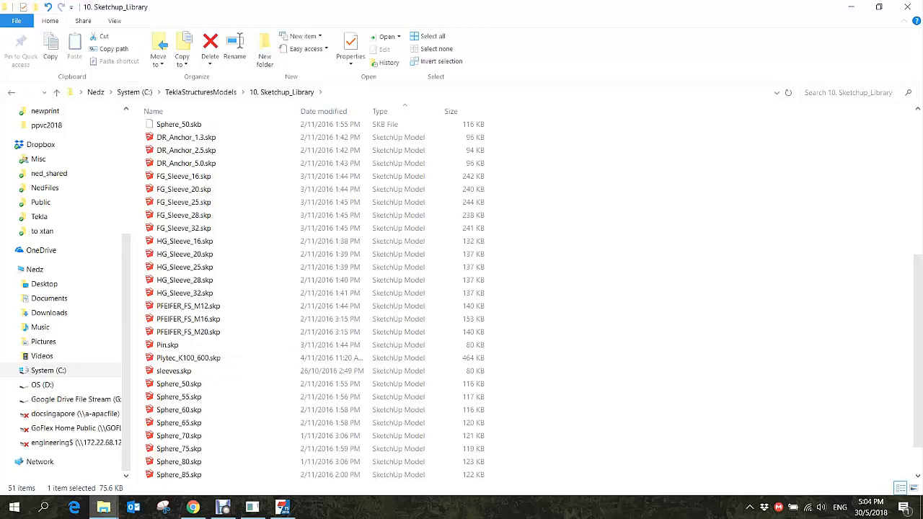
pyautogui.click(189, 332)
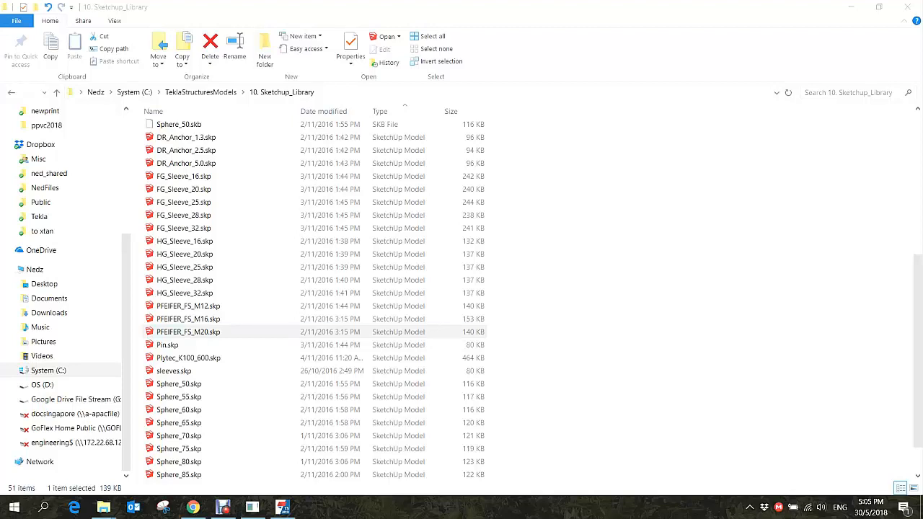
# - Switch back to the Tekla Structures model showing both buildings
pyautogui.press('super+e')
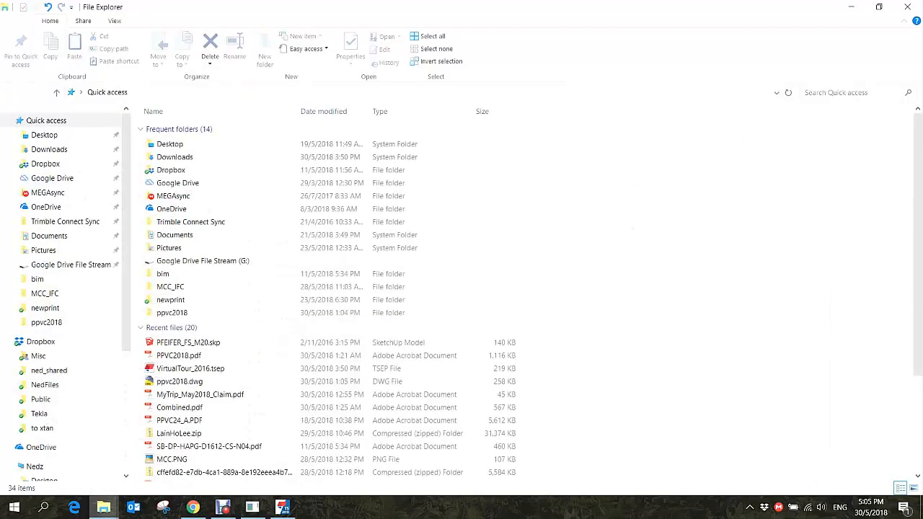
pyautogui.click(851, 7)
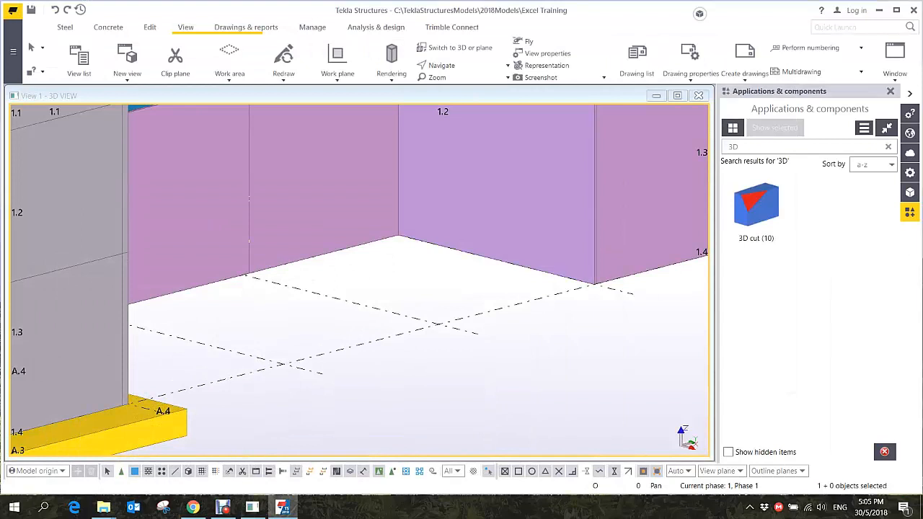
pyautogui.moveTo(404, 254); pyautogui.dragTo(427, 307, button='middle')
pyautogui.scroll(-13, 426, 309)
pyautogui.scroll(1, 349, 296)
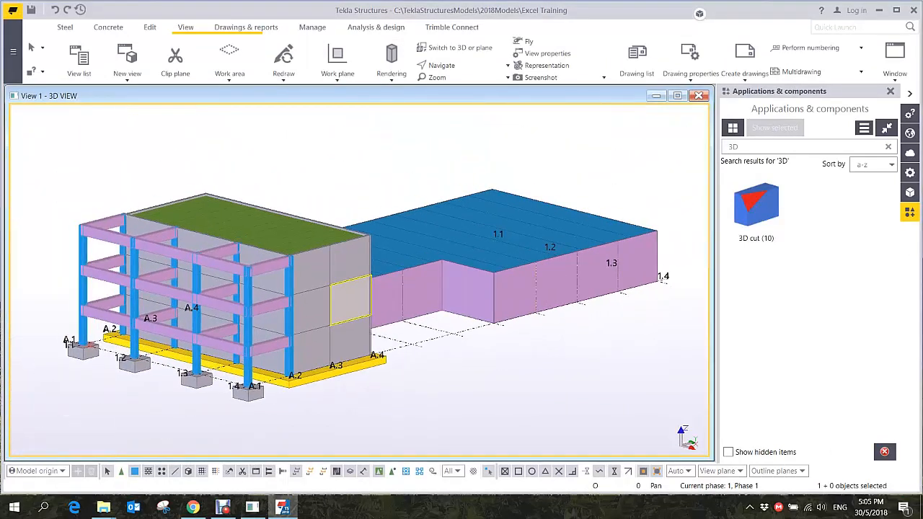
pyautogui.scroll(1, 343, 285)
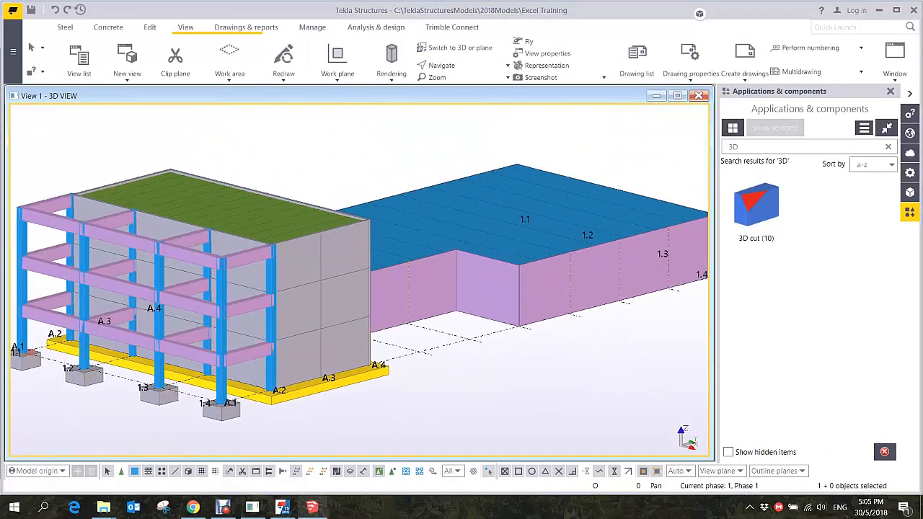
# - Switch to SketchUp, dismiss the version and extension notices, and examine the threaded socket's geometry from several sides
pyautogui.click(312, 507)
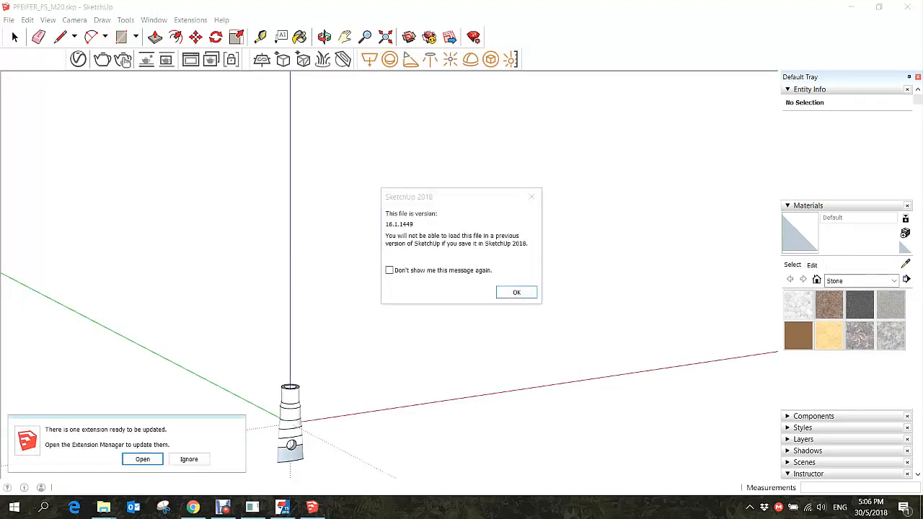
pyautogui.press('Return')
pyautogui.click(189, 459)
pyautogui.scroll(5, 279, 444)
pyautogui.scroll(2, 280, 446)
pyautogui.moveTo(281, 445)
pyautogui.mouseDown(button='middle')
pyautogui.moveTo(332, 461)
pyautogui.moveTo(330, 513)
pyautogui.mouseUp(button='middle')
pyautogui.moveTo(319, 332)
pyautogui.mouseDown(button='middle')
pyautogui.moveTo(326, 375)
pyautogui.moveTo(375, 355)
pyautogui.moveTo(462, 285)
pyautogui.moveTo(499, 278)
pyautogui.mouseUp(button='middle')
pyautogui.moveTo(389, 353)
pyautogui.mouseDown(button='middle')
pyautogui.moveTo(440, 278)
pyautogui.moveTo(480, 242)
pyautogui.mouseUp(button='middle')
pyautogui.moveTo(461, 310)
pyautogui.mouseDown(button='middle')
pyautogui.moveTo(479, 235)
pyautogui.moveTo(426, 292)
pyautogui.moveTo(404, 345)
pyautogui.moveTo(328, 352)
pyautogui.mouseUp(button='middle')
pyautogui.moveTo(432, 325); pyautogui.dragTo(379, 352, button='middle')
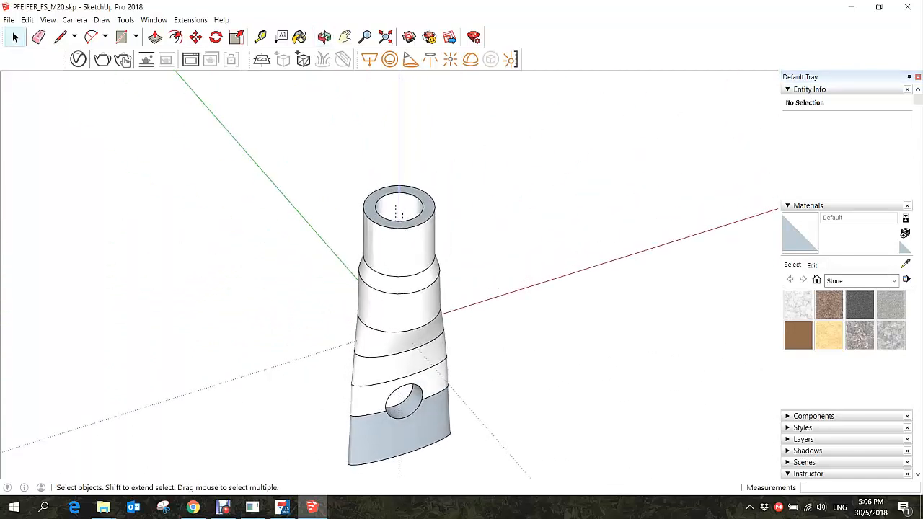
# - Switch back to Tekla Structures, start a steel Item near the wall corner at the column, and open its shape catalog
pyautogui.click(851, 7)
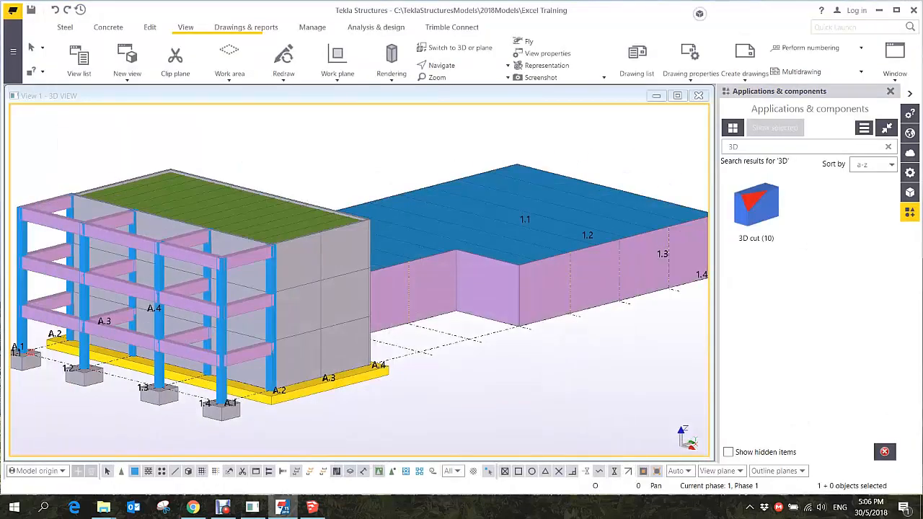
pyautogui.scroll(10, 437, 321)
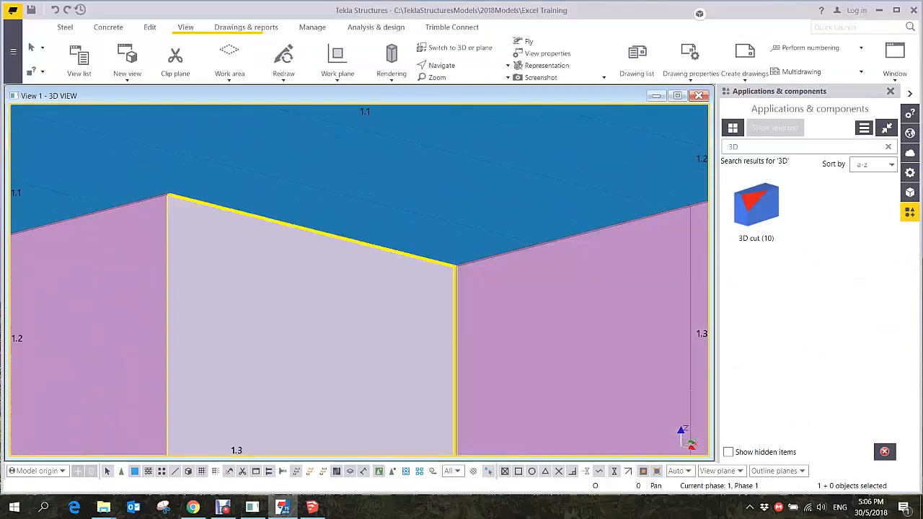
pyautogui.scroll(-9, 438, 321)
pyautogui.scroll(1, 80, 296)
pyautogui.scroll(10, 312, 249)
pyautogui.moveTo(79, 249); pyautogui.dragTo(234, 310, button='middle')
pyautogui.scroll(3, 230, 311)
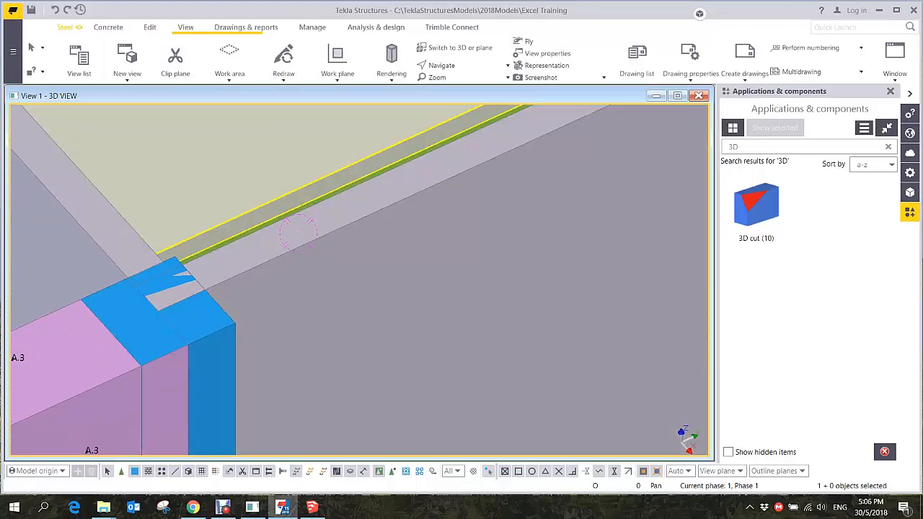
pyautogui.click(72, 27)
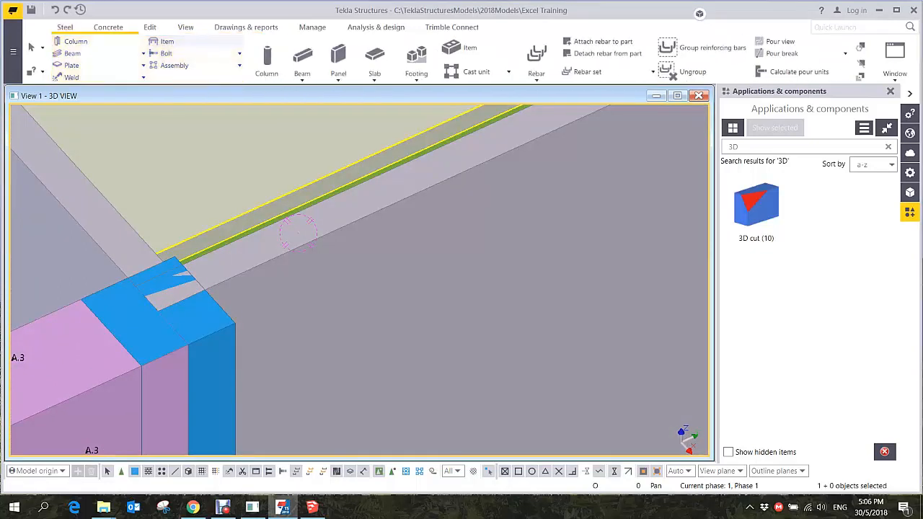
pyautogui.click(162, 41)
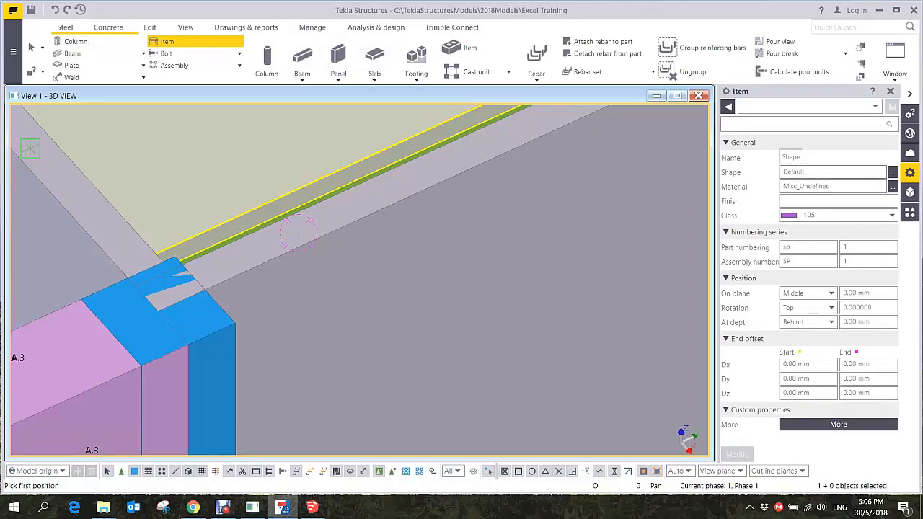
pyautogui.click(893, 172)
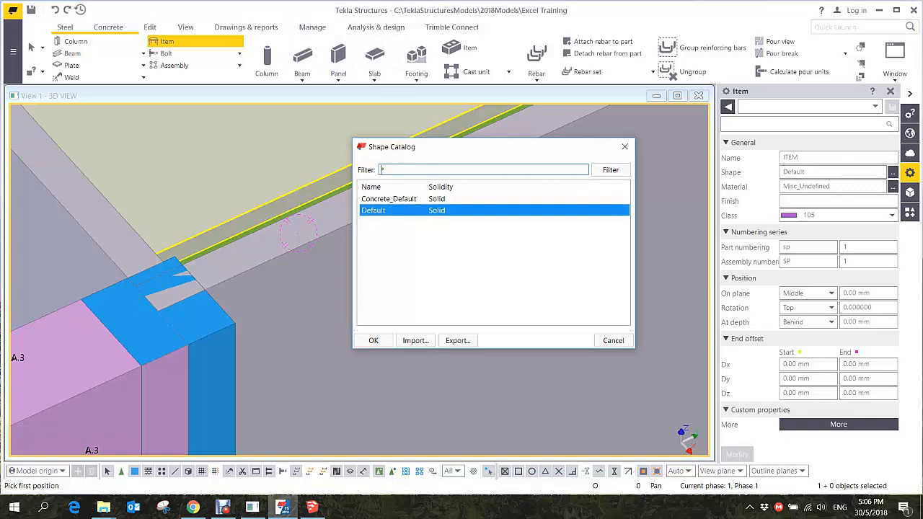
# - Import PFEIFER_FS_M16.skp from the 10. Sketchup_Library folder into the shape catalog
pyautogui.click(416, 341)
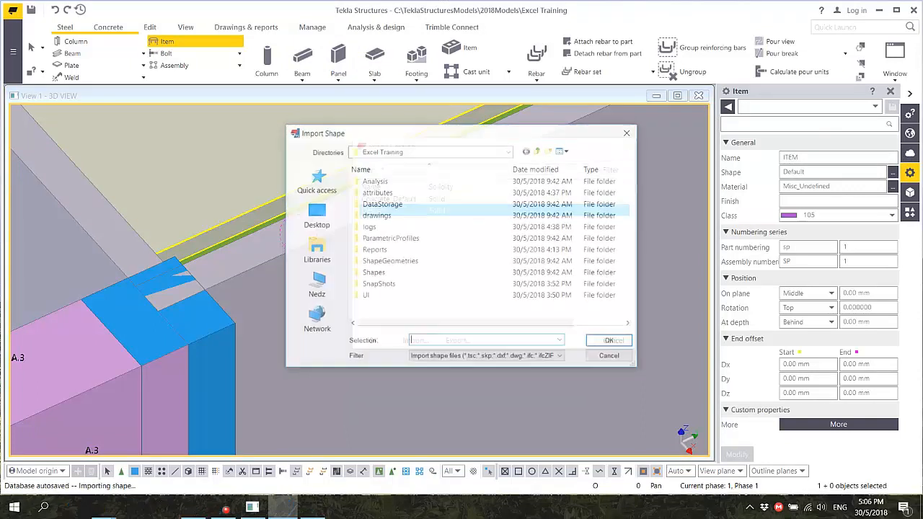
pyautogui.click(538, 151)
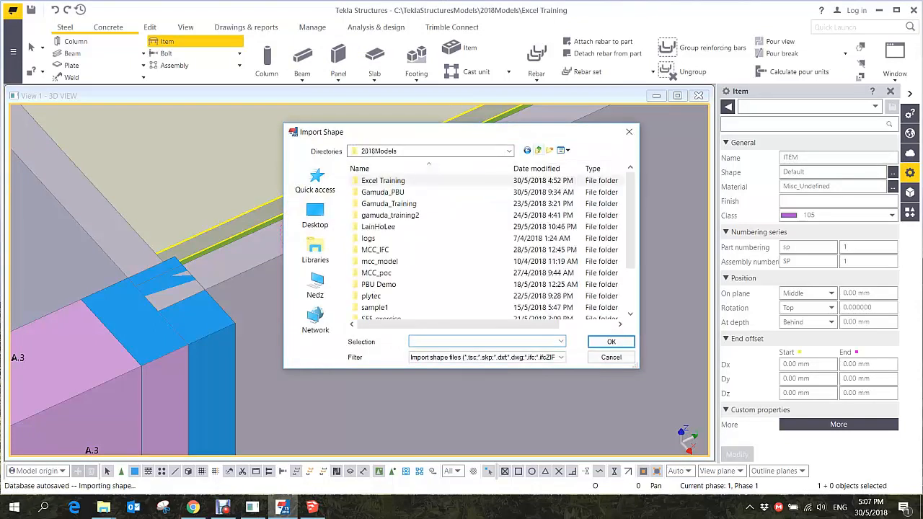
pyautogui.click(538, 150)
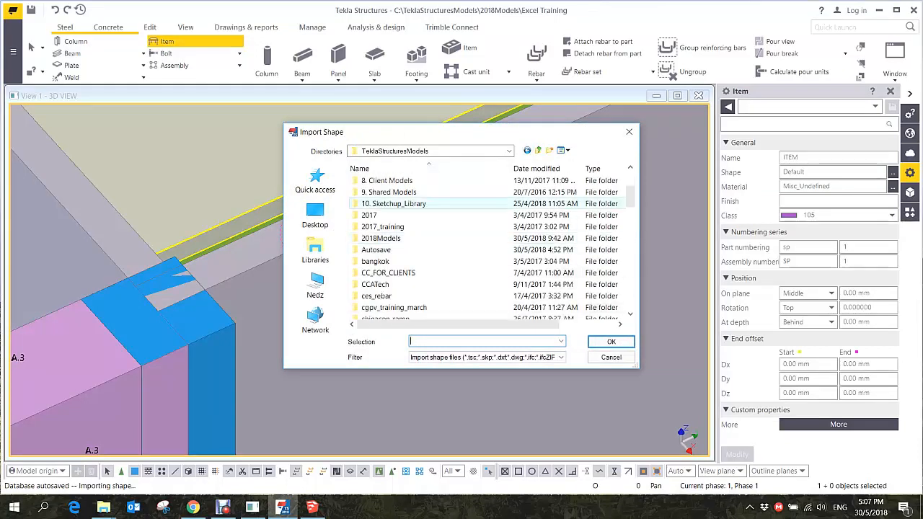
pyautogui.doubleClick(394, 203)
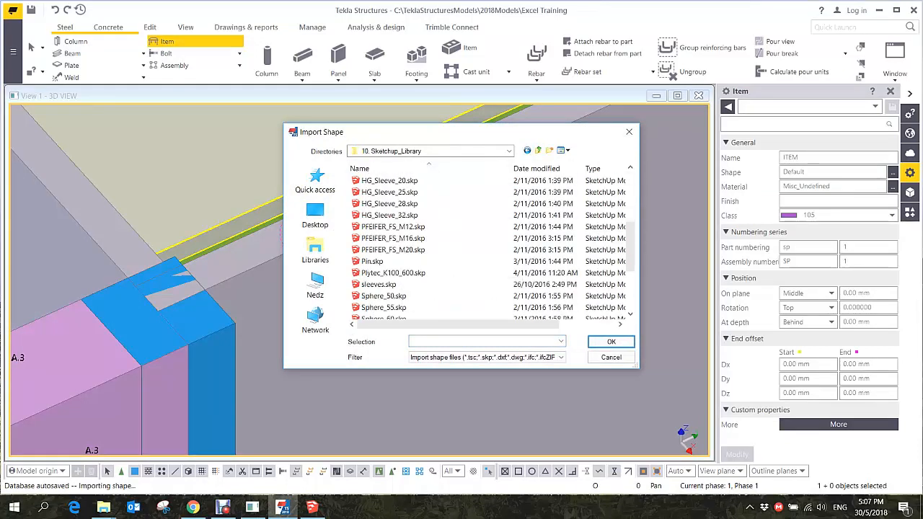
pyautogui.click(393, 238)
pyautogui.press('Return')
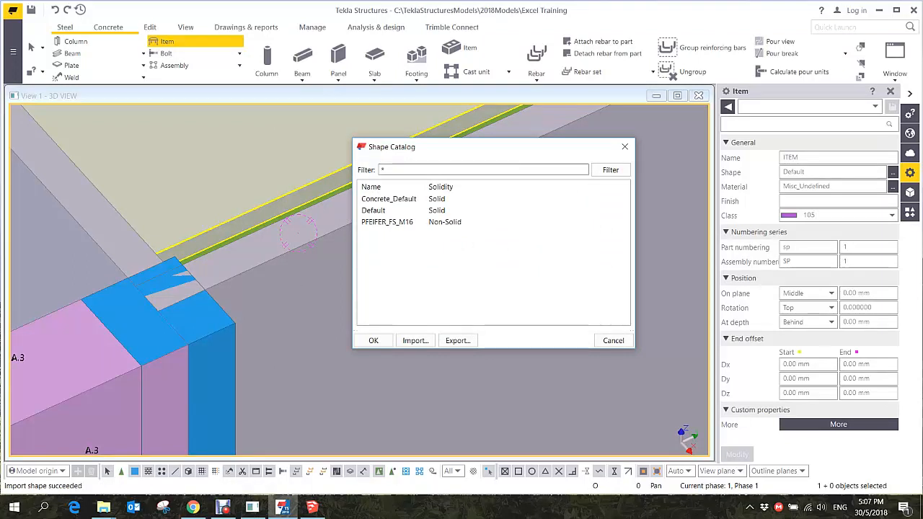
# - Choose the PFEIFER_FS_M16 shape for the item and place it on the wall panel's top edge near the corner column
pyautogui.click(388, 222)
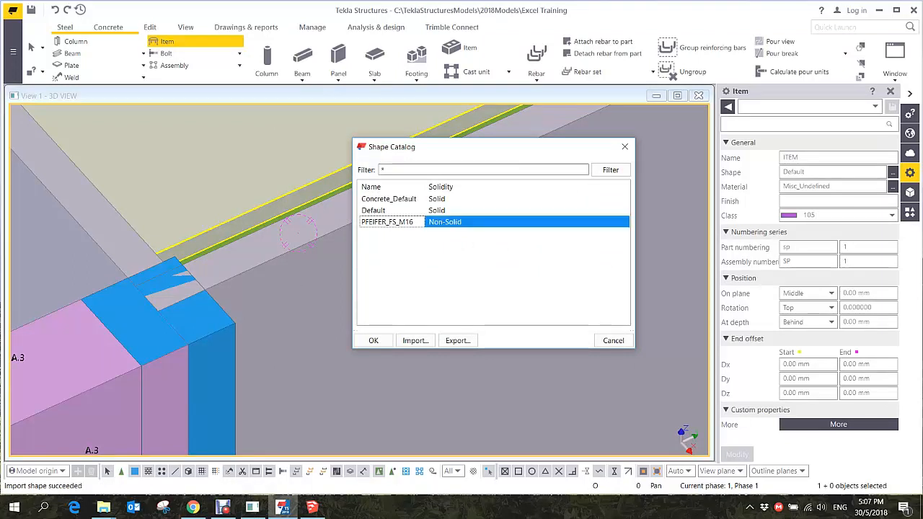
pyautogui.click(373, 341)
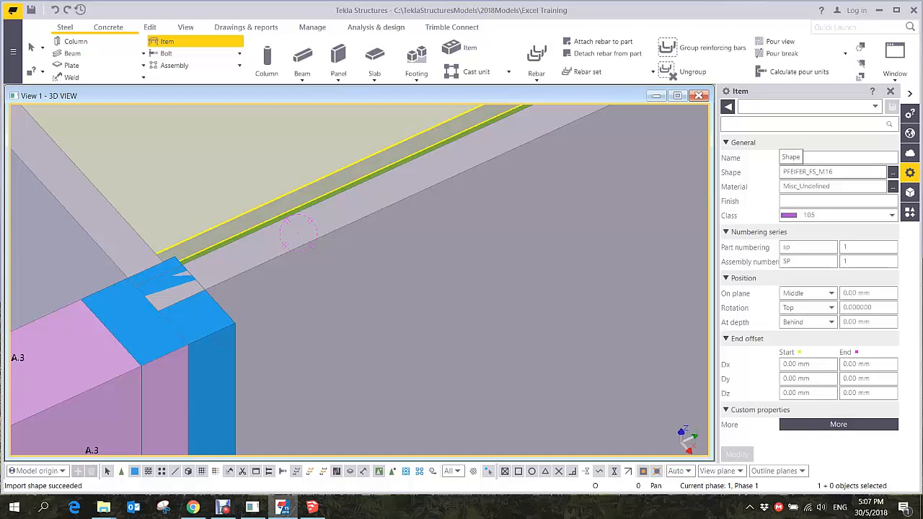
pyautogui.scroll(2, 343, 163)
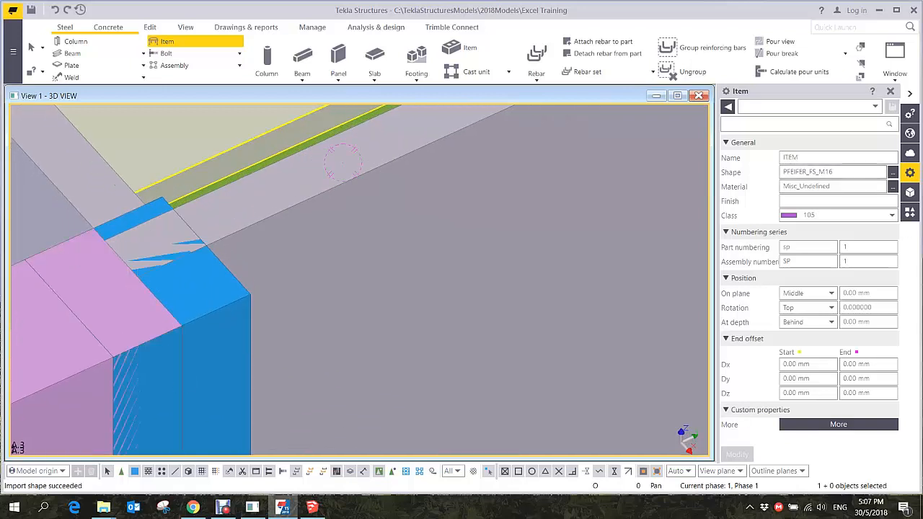
pyautogui.rightClick(362, 143)
pyautogui.click(382, 150)
pyautogui.scroll(5, 348, 193)
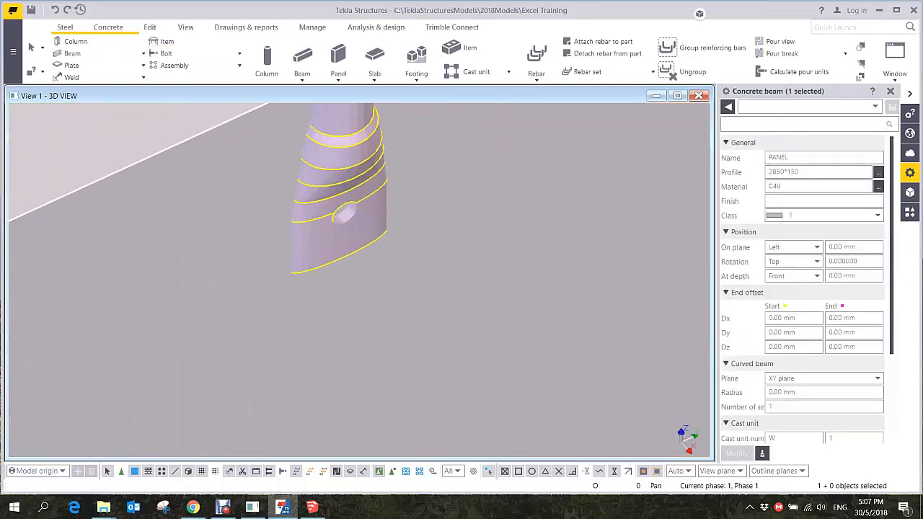
# - Add the socket item to the wall panel's assembly
pyautogui.moveTo(348, 208)
pyautogui.keyDown('ctrl'); pyautogui.mouseDown(button='middle')
pyautogui.moveTo(386, 231)
pyautogui.moveTo(437, 351)
pyautogui.moveTo(389, 290)
pyautogui.moveTo(458, 297)
pyautogui.moveTo(408, 291)
pyautogui.mouseUp(button='middle'); pyautogui.keyUp('ctrl')
pyautogui.scroll(-2, 425, 324)
pyautogui.scroll(-3, 409, 290)
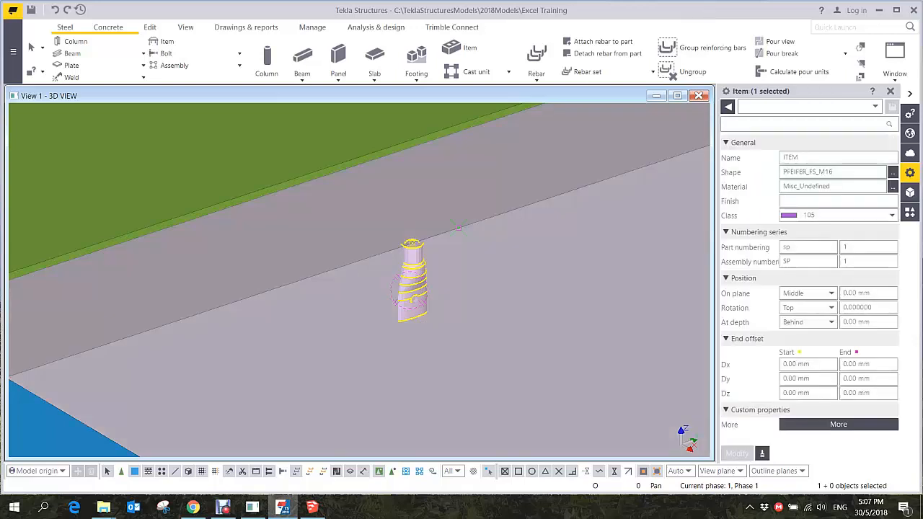
pyautogui.moveTo(410, 258); pyautogui.dragTo(419, 225, button='middle')
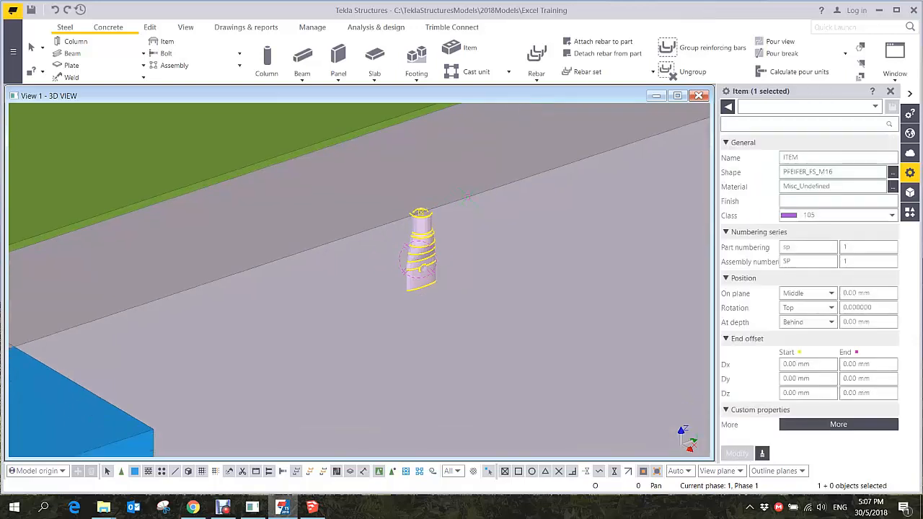
pyautogui.scroll(2, 419, 225)
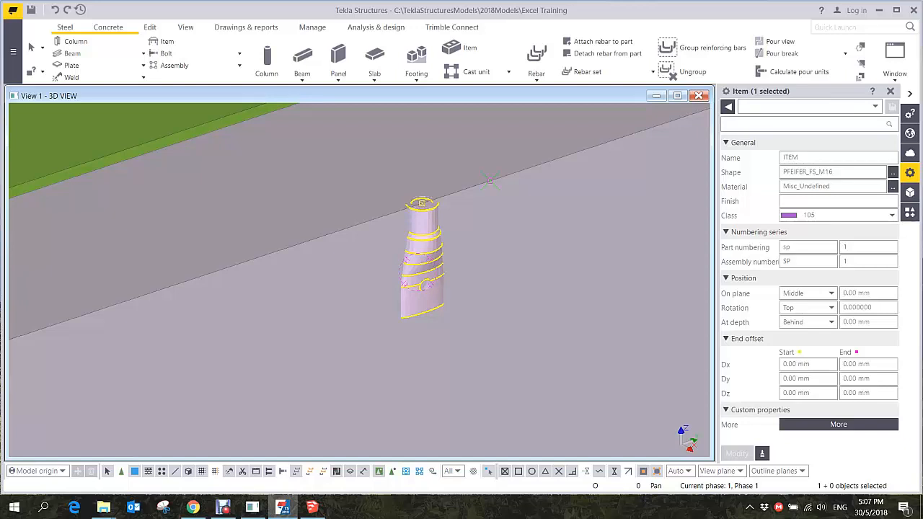
pyautogui.scroll(-2, 490, 180)
pyautogui.rightClick(426, 215)
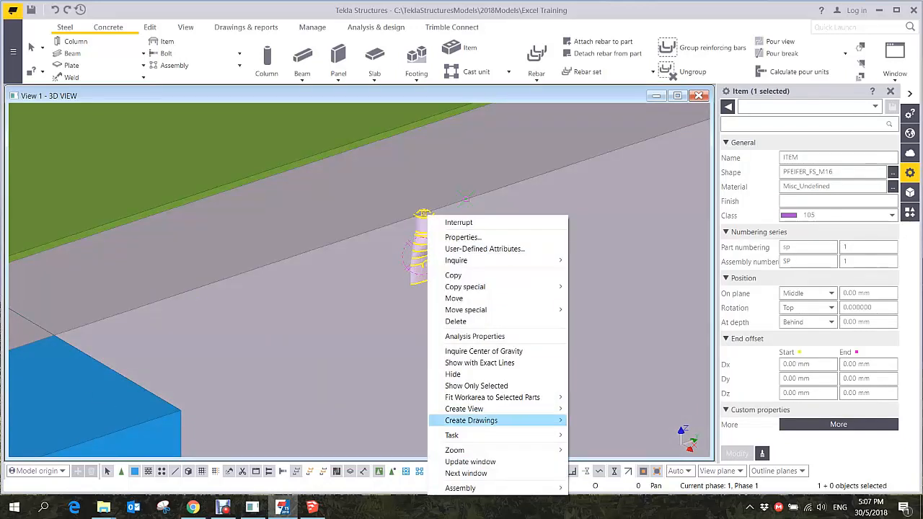
pyautogui.moveTo(505, 489)
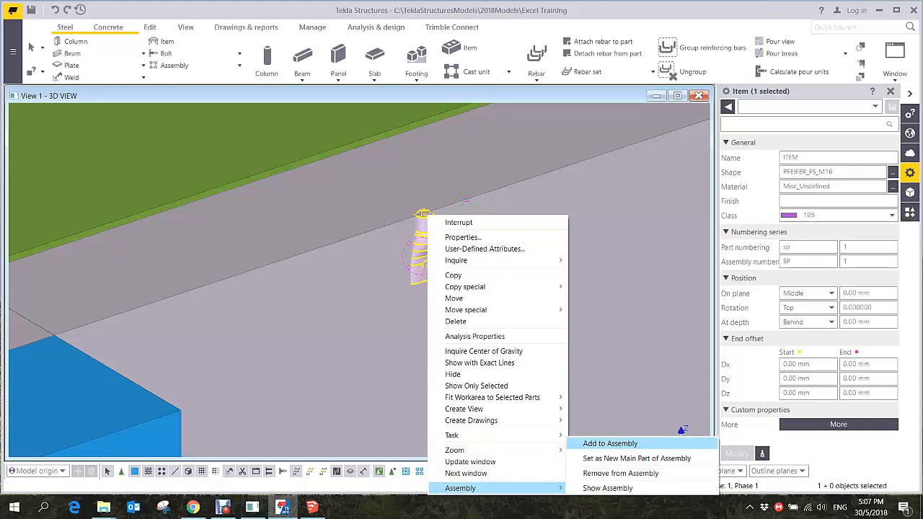
pyautogui.click(610, 444)
pyautogui.scroll(-4, 508, 189)
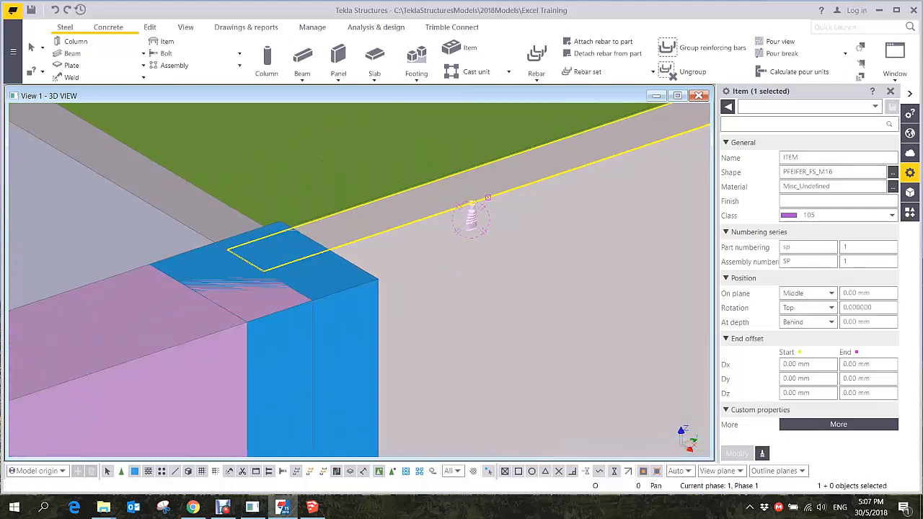
pyautogui.scroll(2, 478, 213)
pyautogui.click(477, 215)
# - Copy the socket item to three more points along the wall panel's top edge, the first 250 mm from the original
pyautogui.rightClick(495, 200)
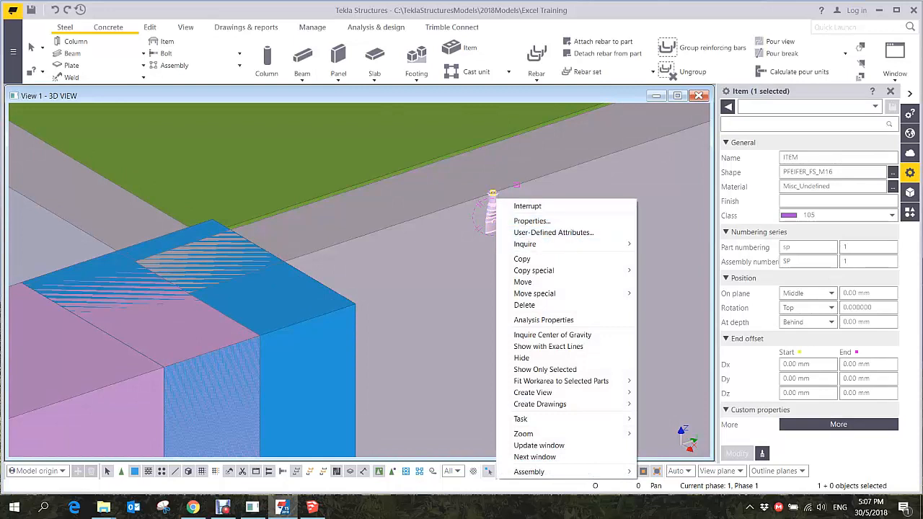
pyautogui.click(522, 259)
pyautogui.click(492, 193)
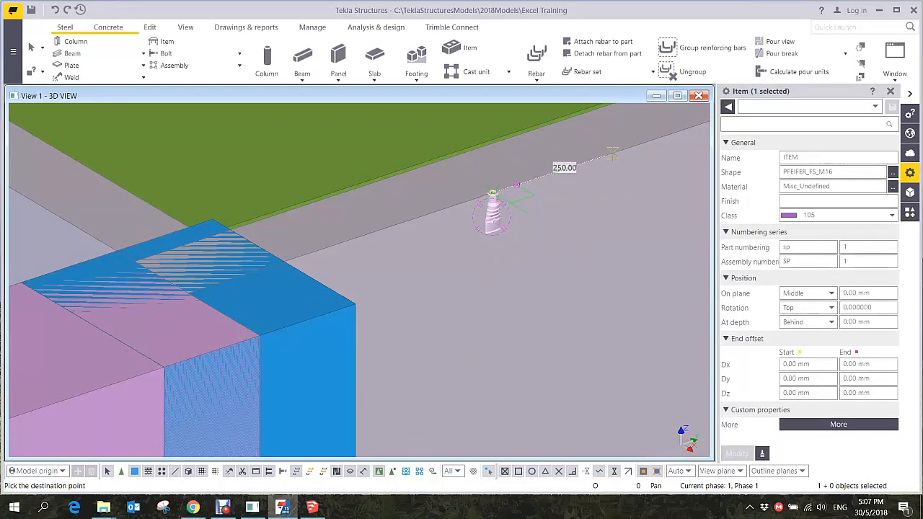
pyautogui.moveTo(614, 148); pyautogui.dragTo(311, 258, button='middle')
pyautogui.click(460, 210)
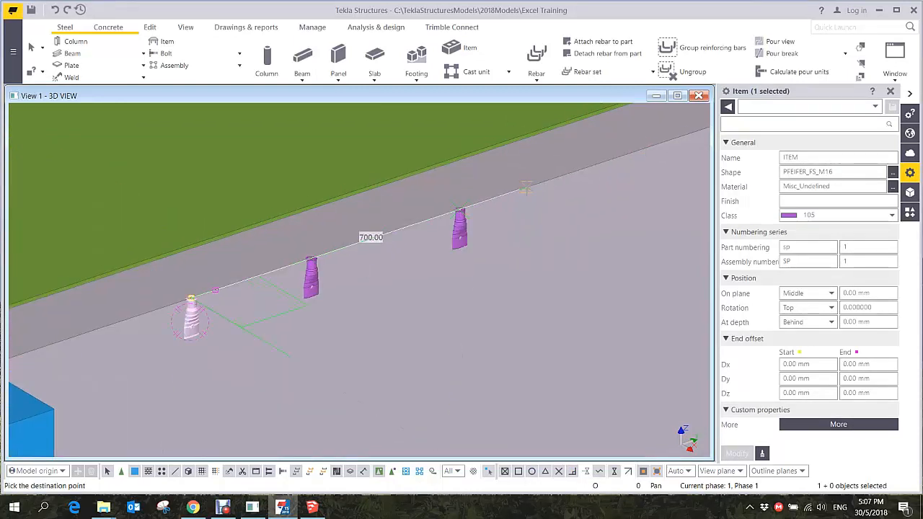
pyautogui.click(590, 167)
pyautogui.press('Escape')
# - Inquire the wall panel's cast unit and examine the quantity, profile, material and volume of its socket items, closing the report at the end
pyautogui.moveTo(479, 406); pyautogui.dragTo(433, 337, button='middle')
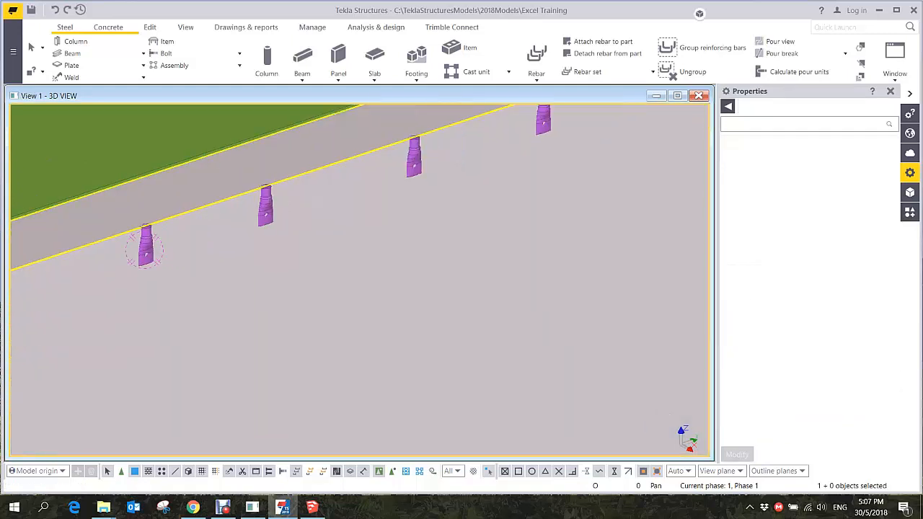
pyautogui.scroll(-3, 433, 338)
pyautogui.rightClick(469, 252)
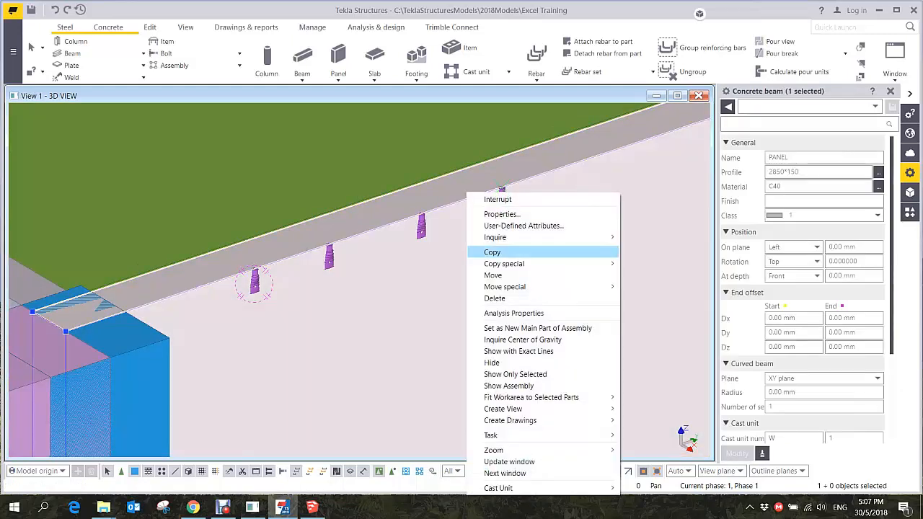
pyautogui.moveTo(520, 237)
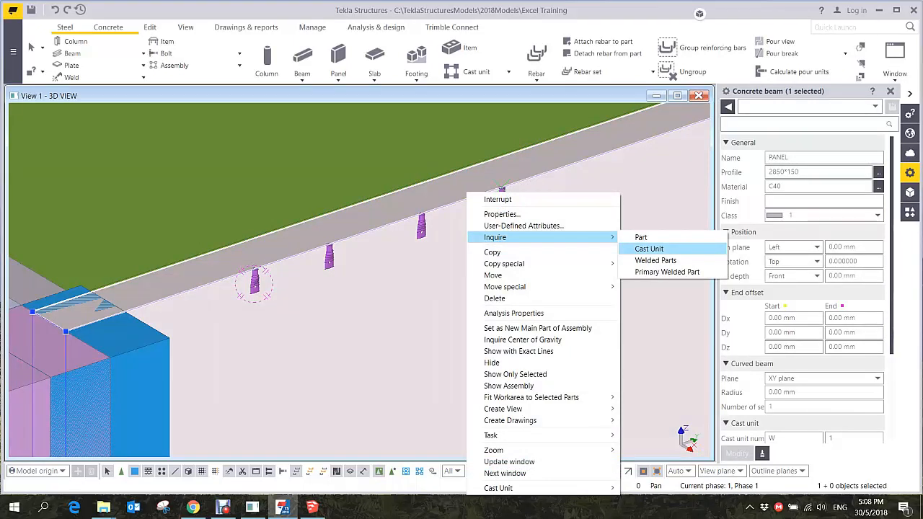
pyautogui.click(649, 248)
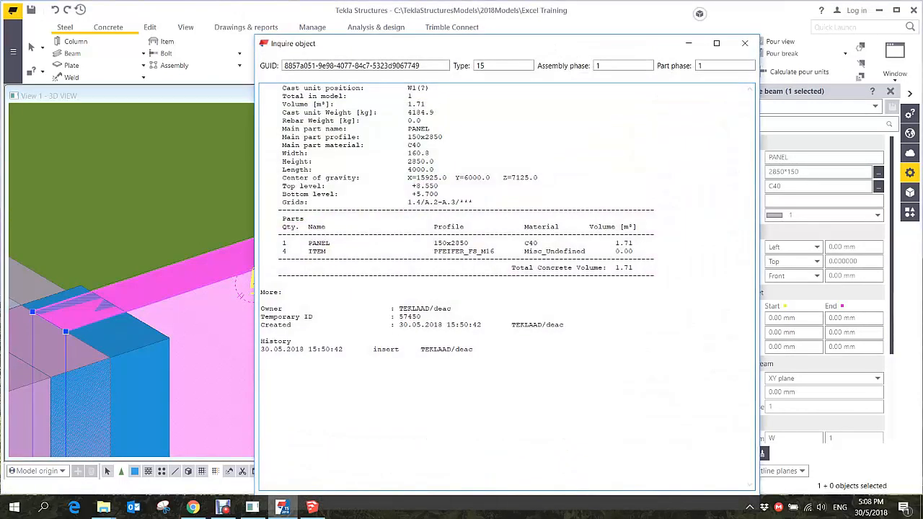
pyautogui.moveTo(278, 251); pyautogui.dragTo(452, 251)
pyautogui.moveTo(494, 251); pyautogui.dragTo(434, 251)
pyautogui.moveTo(528, 252); pyautogui.dragTo(587, 251)
pyautogui.moveTo(594, 252); pyautogui.dragTo(646, 258)
pyautogui.click(605, 268)
pyautogui.moveTo(270, 243); pyautogui.dragTo(295, 251)
pyautogui.moveTo(435, 252); pyautogui.dragTo(498, 252)
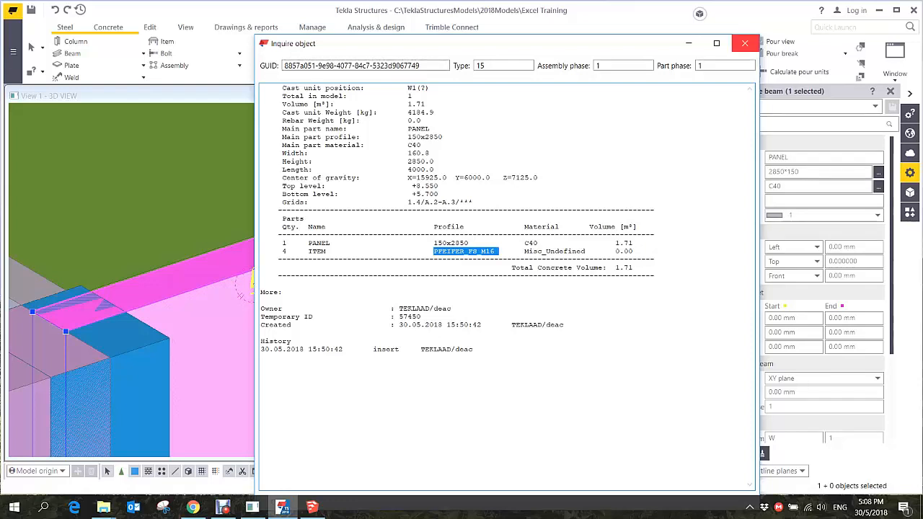
pyautogui.click(745, 43)
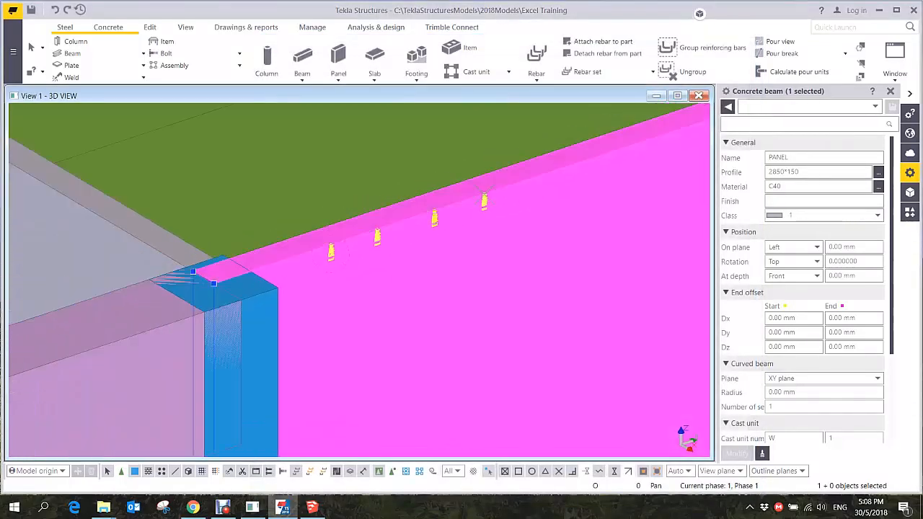
# - Show the parts as transparent and examine the sockets embedded along the wall panel's top edge up close and from afar
pyautogui.scroll(-5, 621, 231)
pyautogui.scroll(-3, 252, 263)
pyautogui.press('Escape')
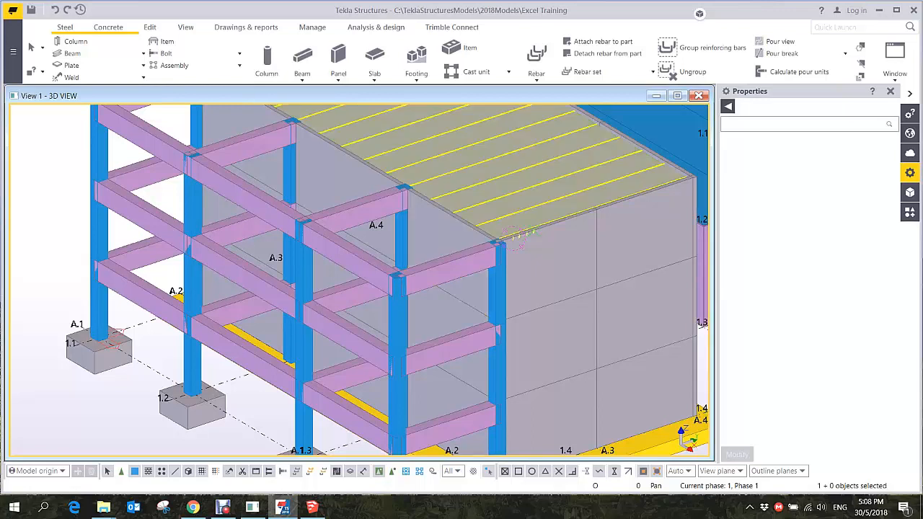
pyautogui.scroll(5, 517, 235)
pyautogui.scroll(5, 443, 278)
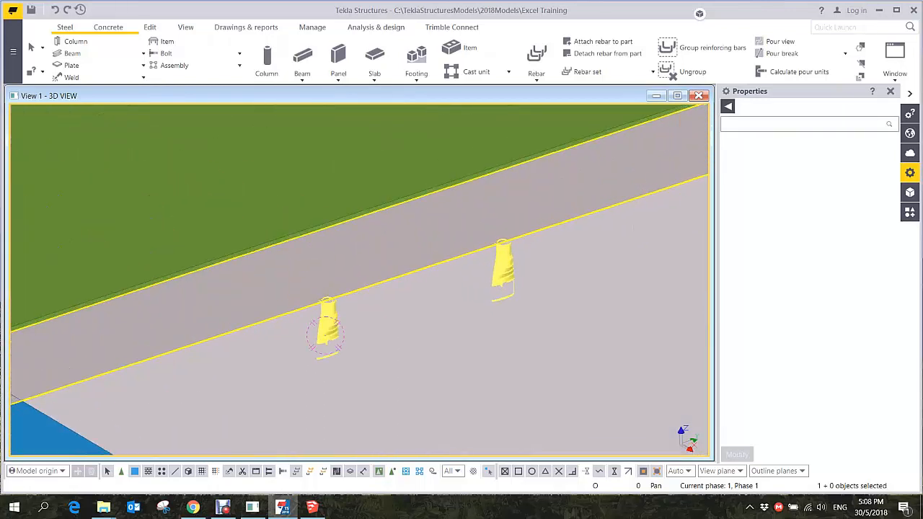
pyautogui.scroll(3, 371, 296)
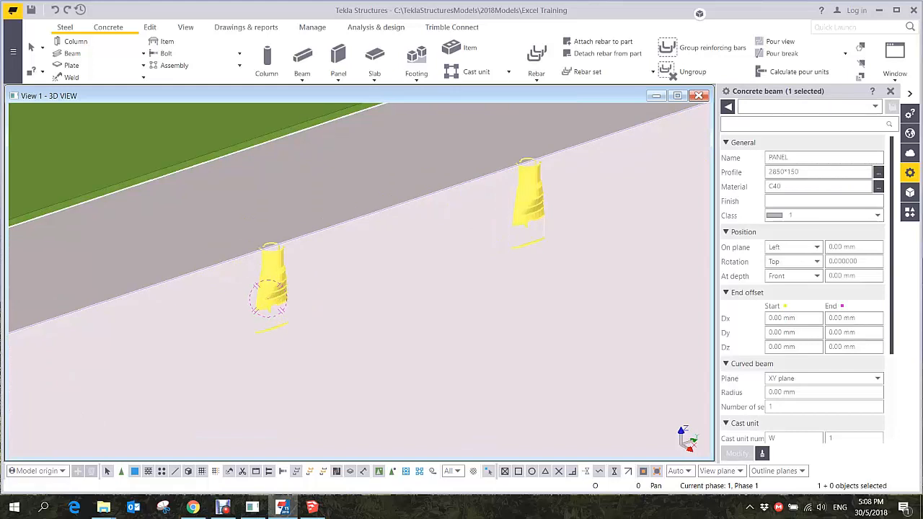
pyautogui.scroll(3, 269, 296)
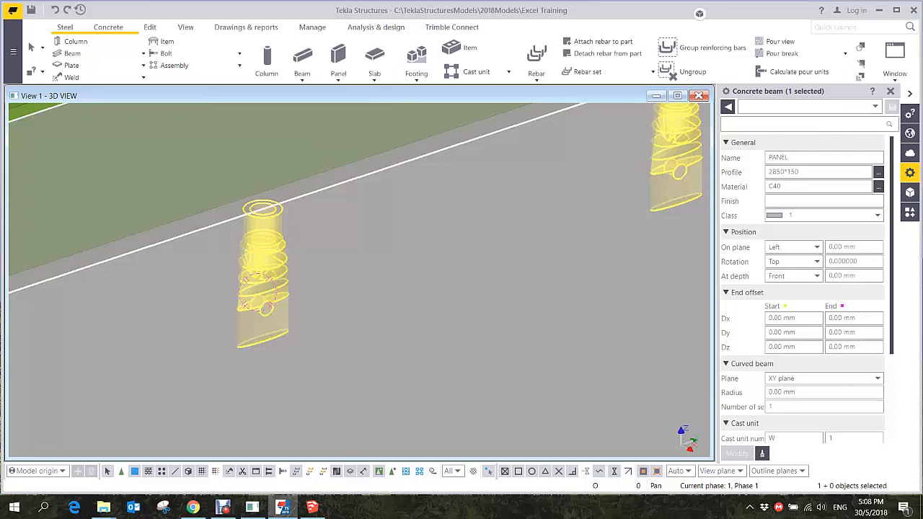
pyautogui.scroll(-5, 373, 332)
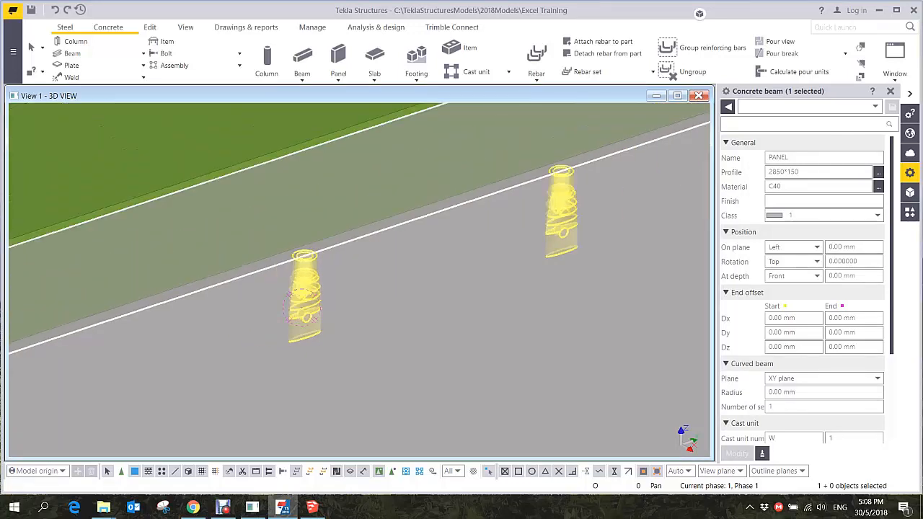
pyautogui.scroll(-5, 373, 331)
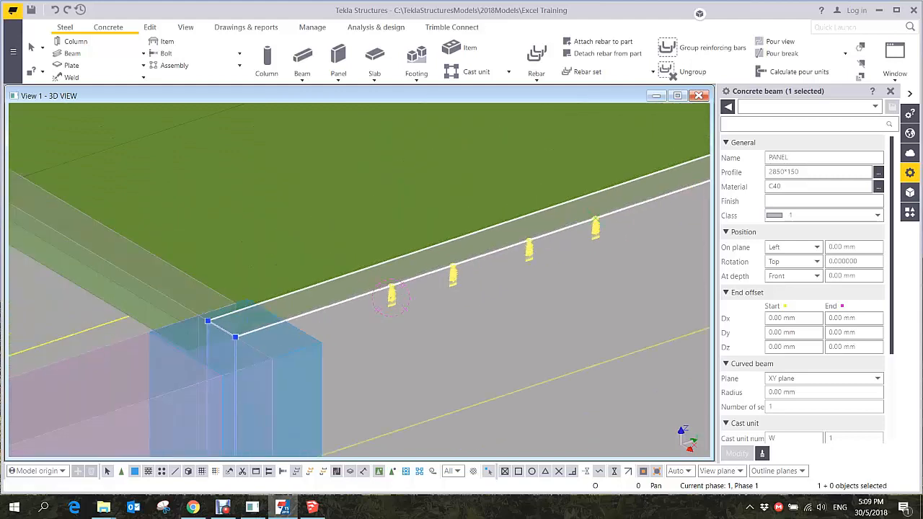
pyautogui.scroll(-3, 436, 276)
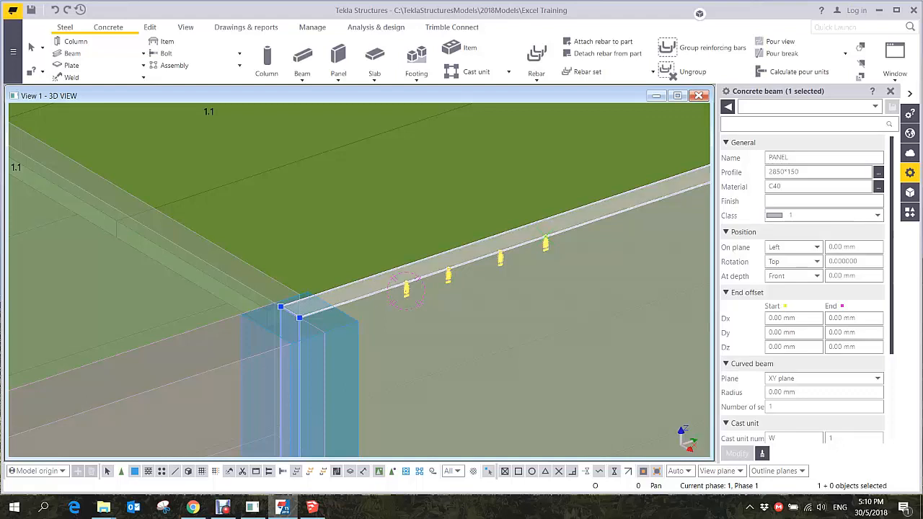
pyautogui.scroll(4, 447, 324)
pyautogui.scroll(2, 350, 236)
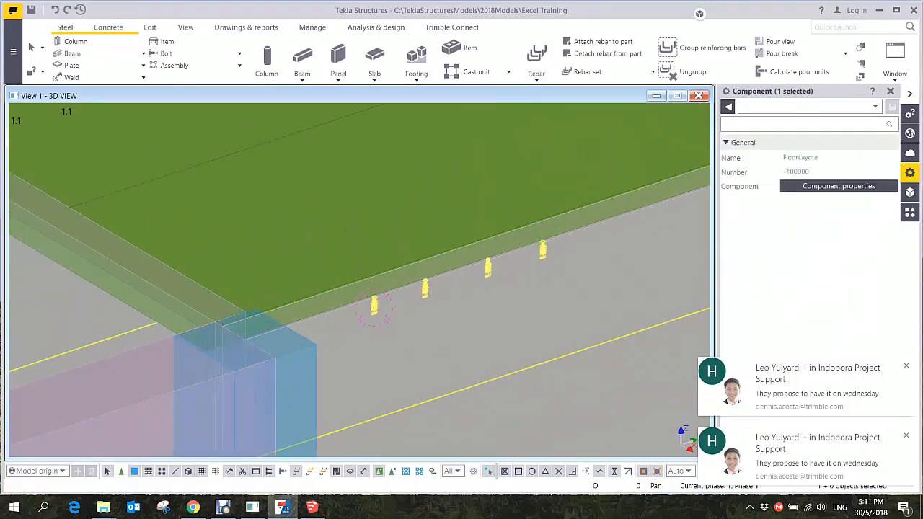
# - Highlight the four embedded sockets at the wall's top edge with a window selection and clear the selection again
pyautogui.scroll(-6, 360, 280)
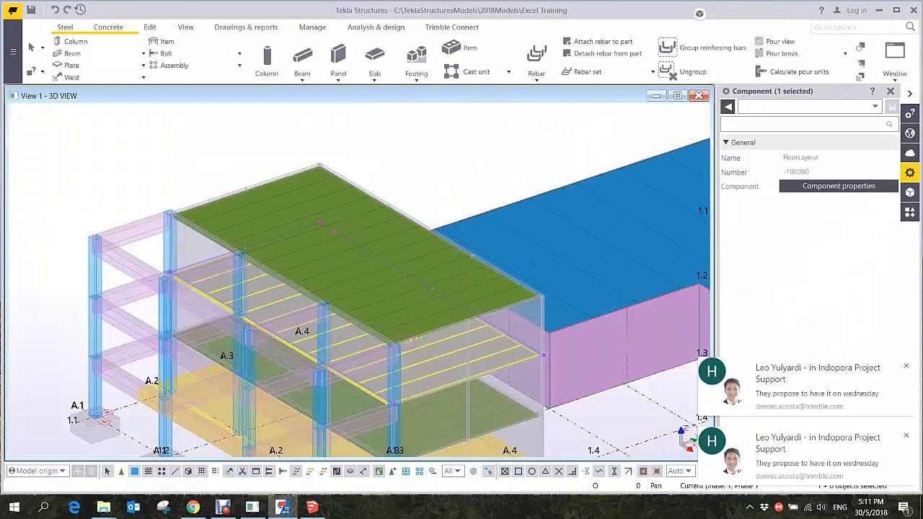
pyautogui.click(461, 159)
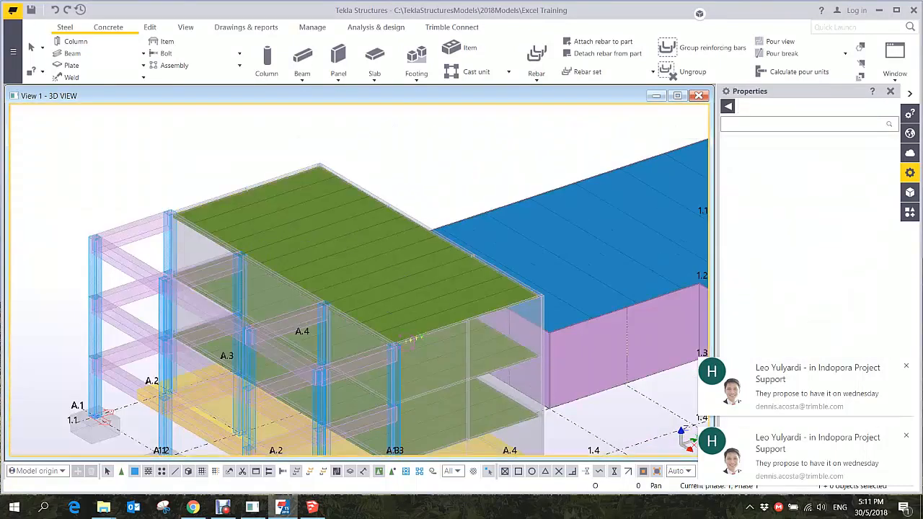
pyautogui.moveTo(411, 339); pyautogui.dragTo(365, 305, button='middle')
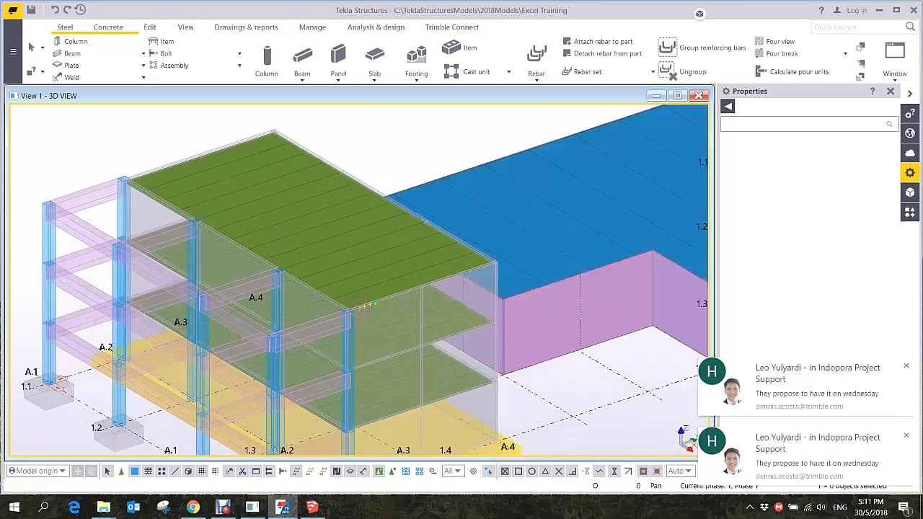
pyautogui.scroll(4, 360, 296)
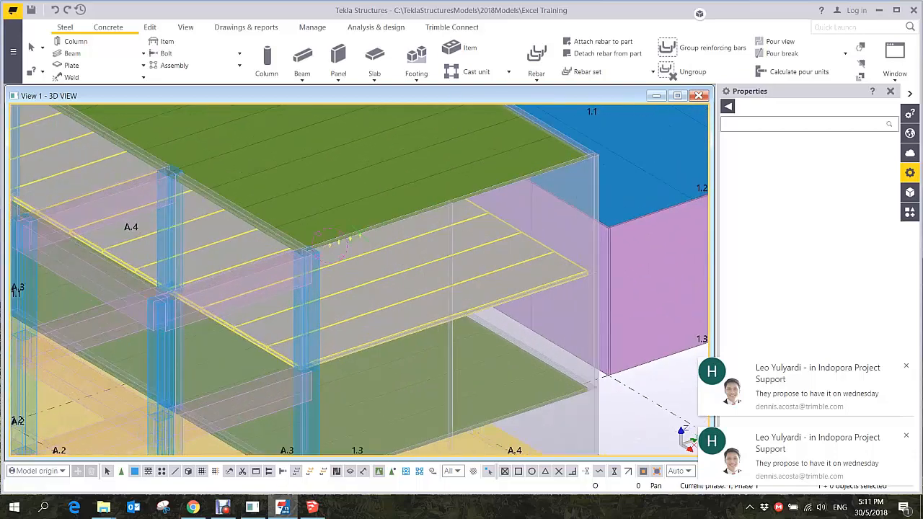
pyautogui.scroll(-5, 339, 241)
pyautogui.scroll(5, 345, 264)
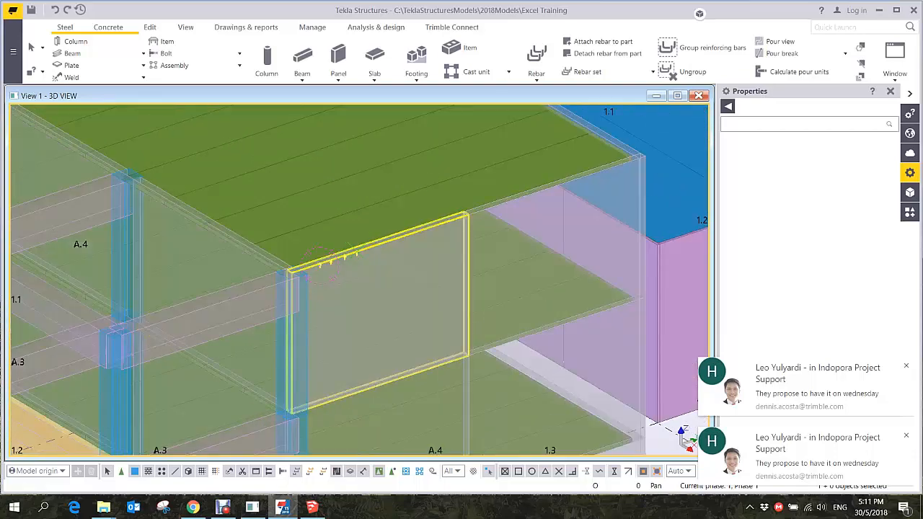
pyautogui.moveTo(308, 240); pyautogui.dragTo(372, 290)
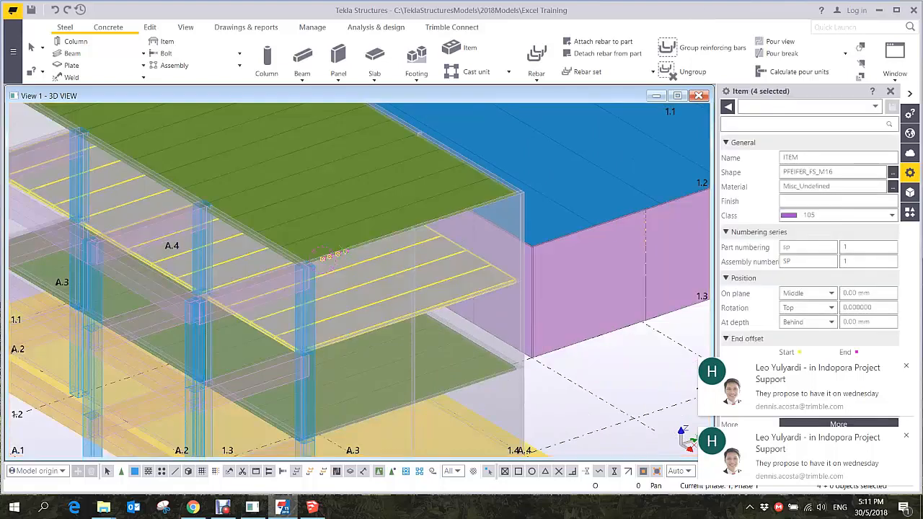
pyautogui.click(384, 293)
# - Save the model with both buildings in view
pyautogui.scroll(-1, 387, 293)
pyautogui.scroll(-3, 347, 270)
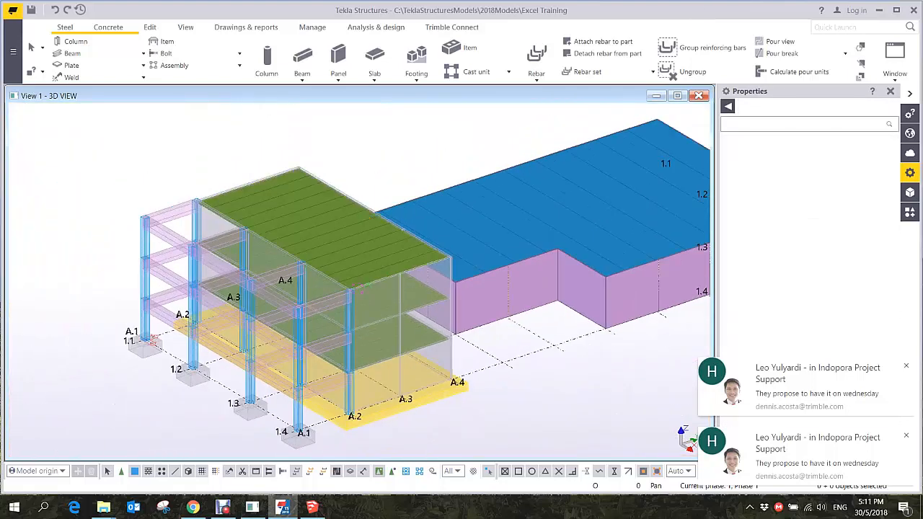
pyautogui.click(31, 10)
pyautogui.click(533, 216)
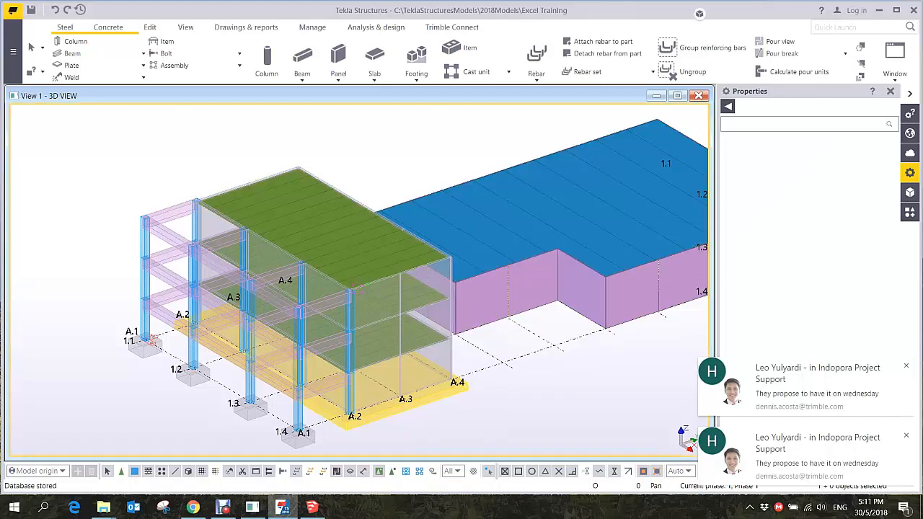